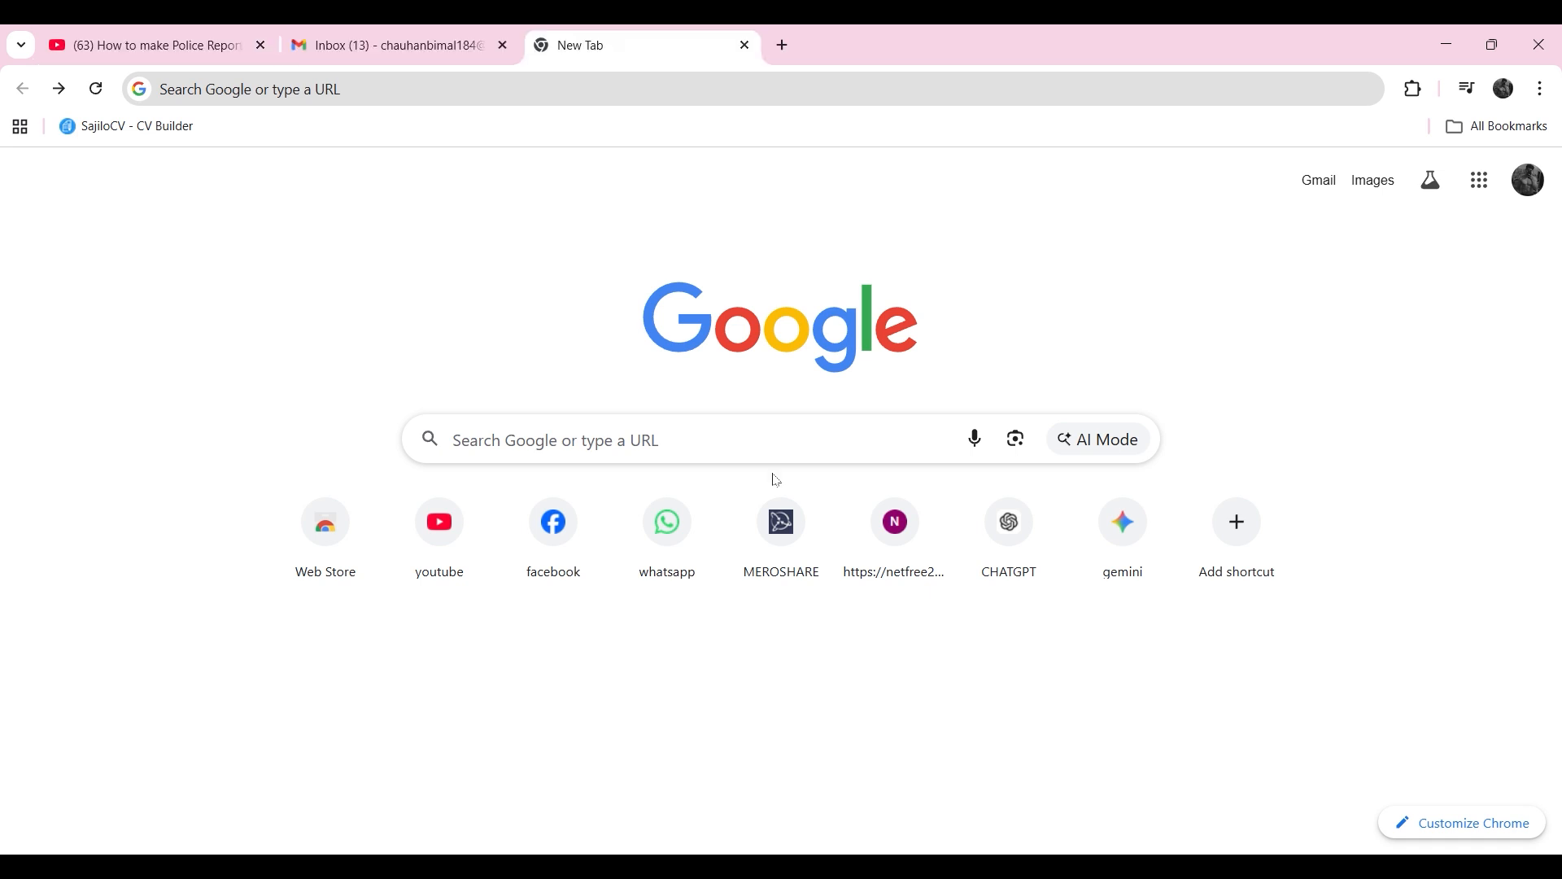
# Step: Search Google for "image resizer" and open the imageresizer.com result
pyautogui.click(774, 455)
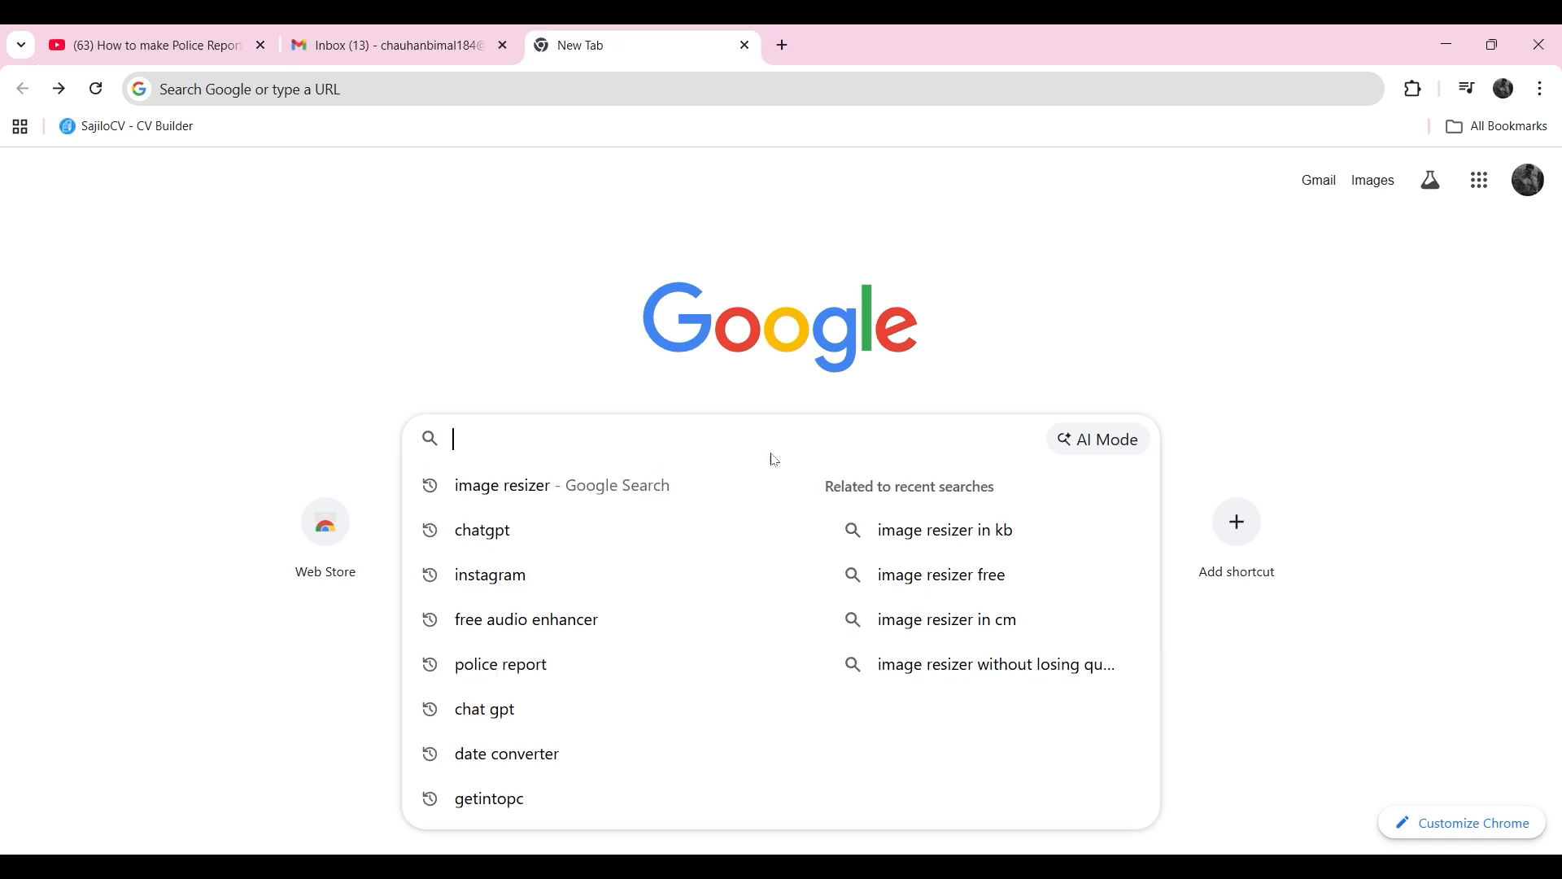
pyautogui.write('imag')
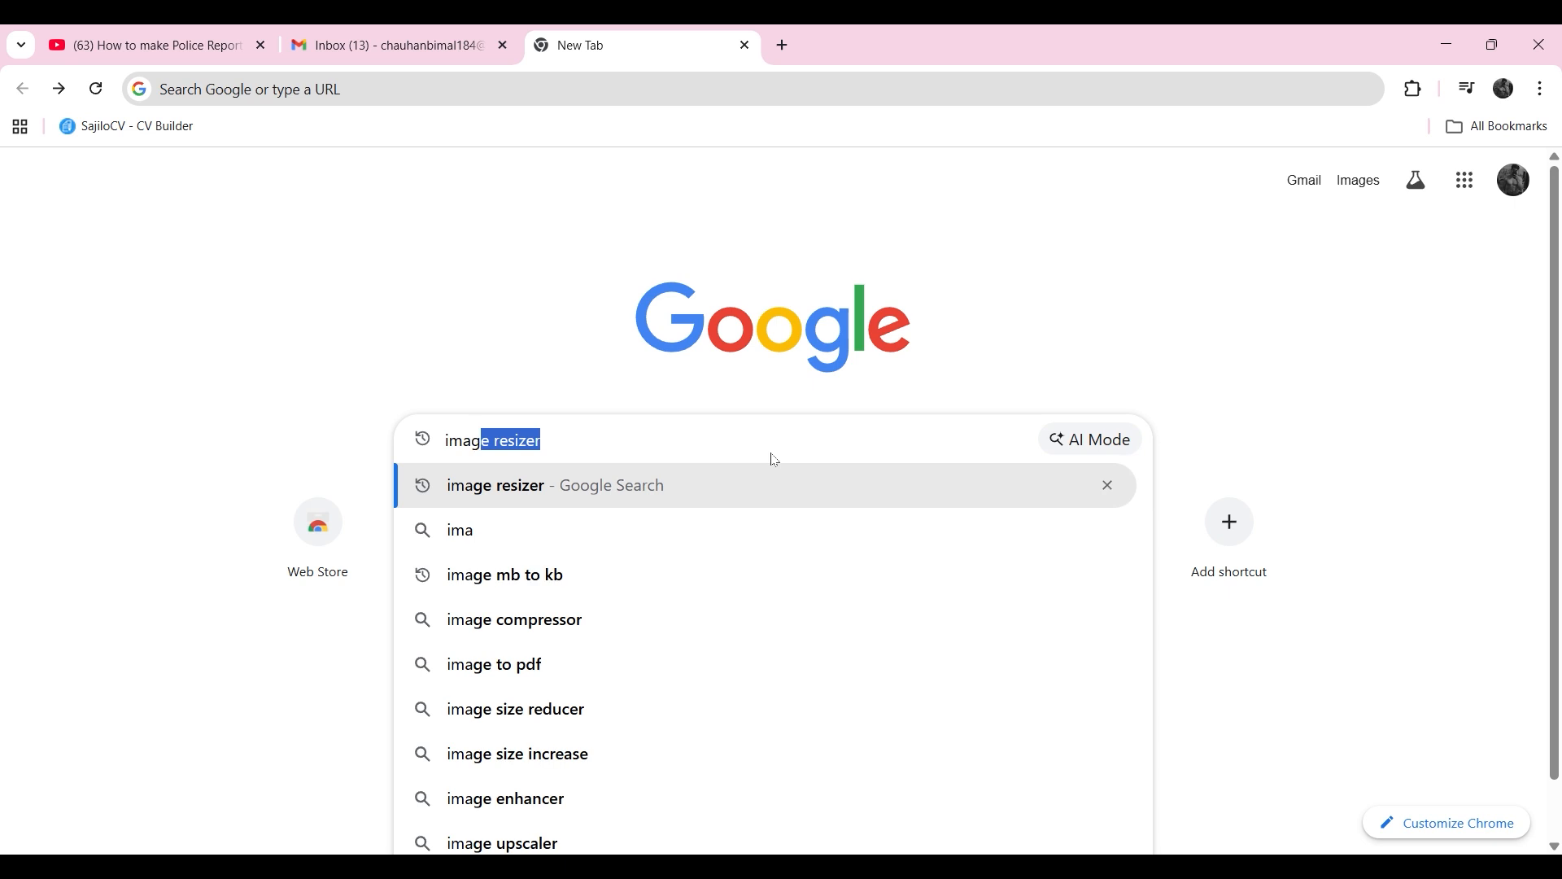
pyautogui.write('e resize')
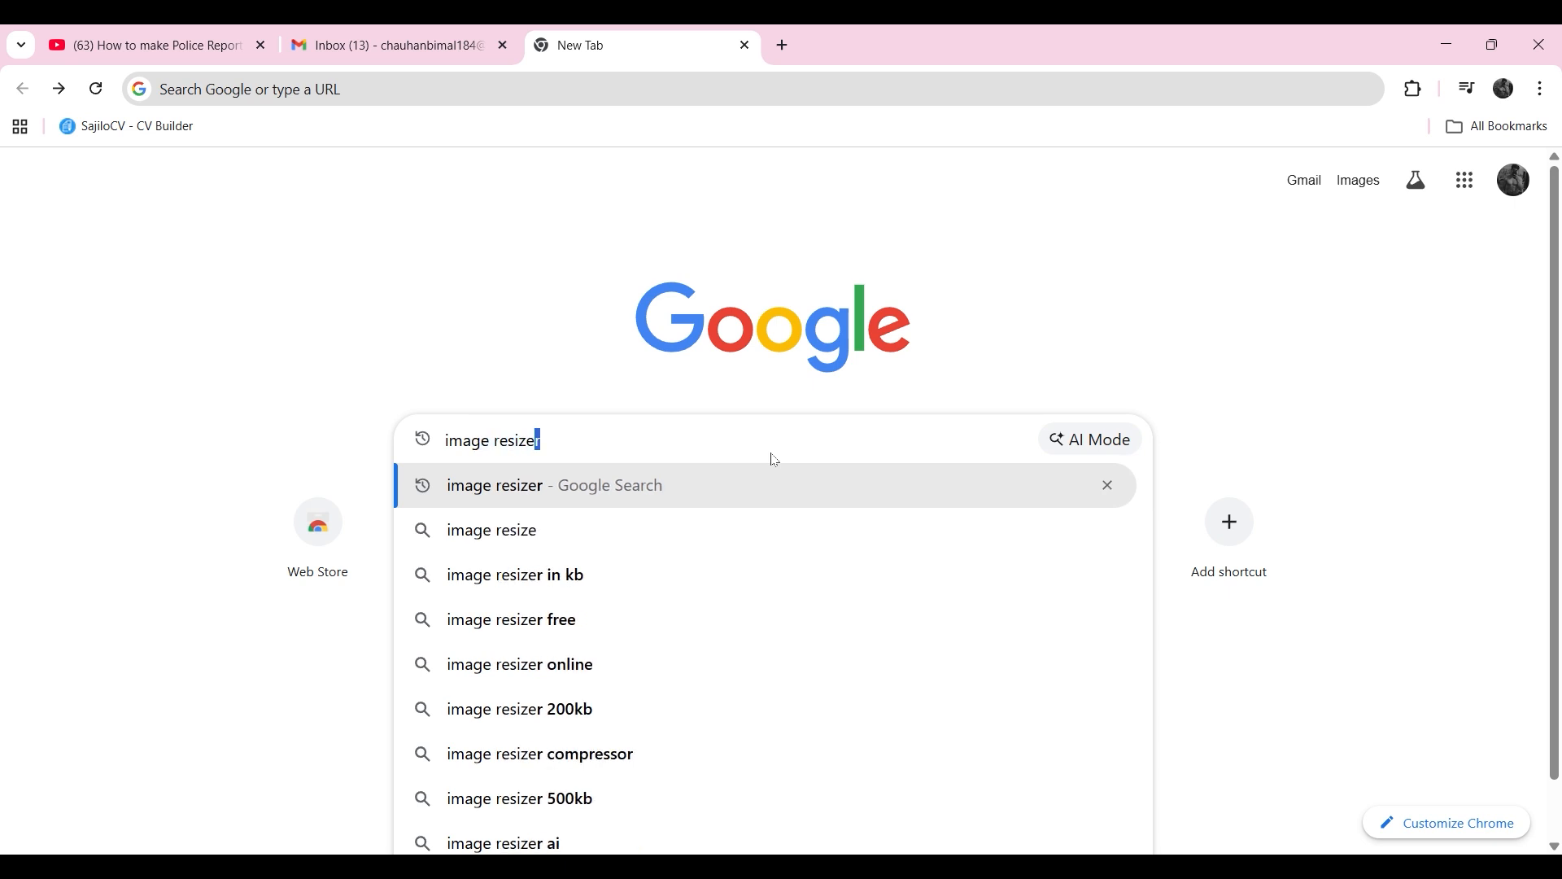
pyautogui.press('Return')
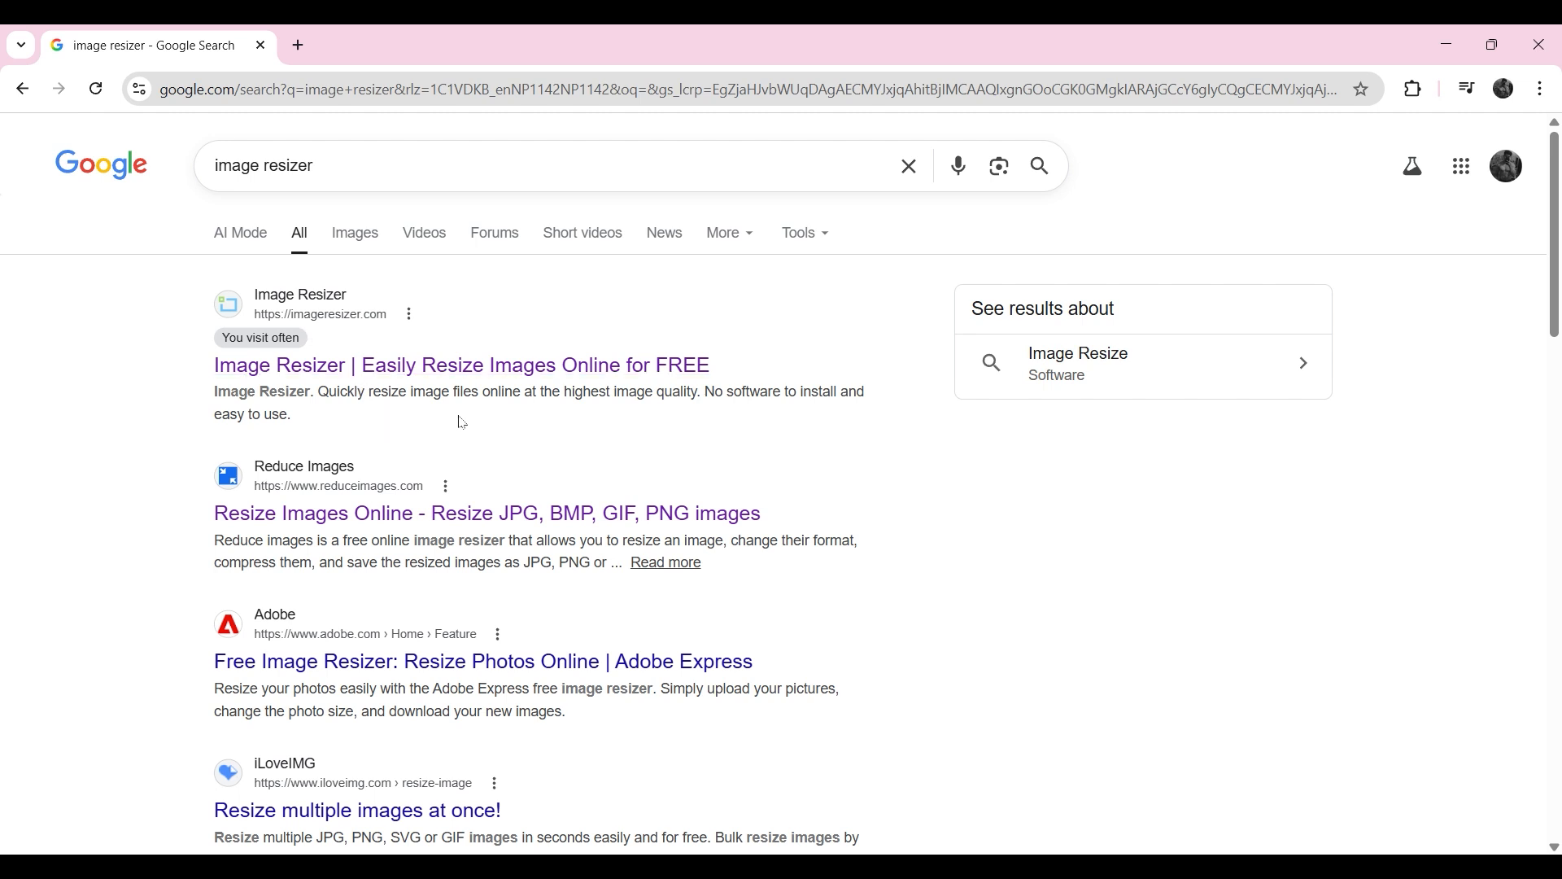
pyautogui.click(453, 368)
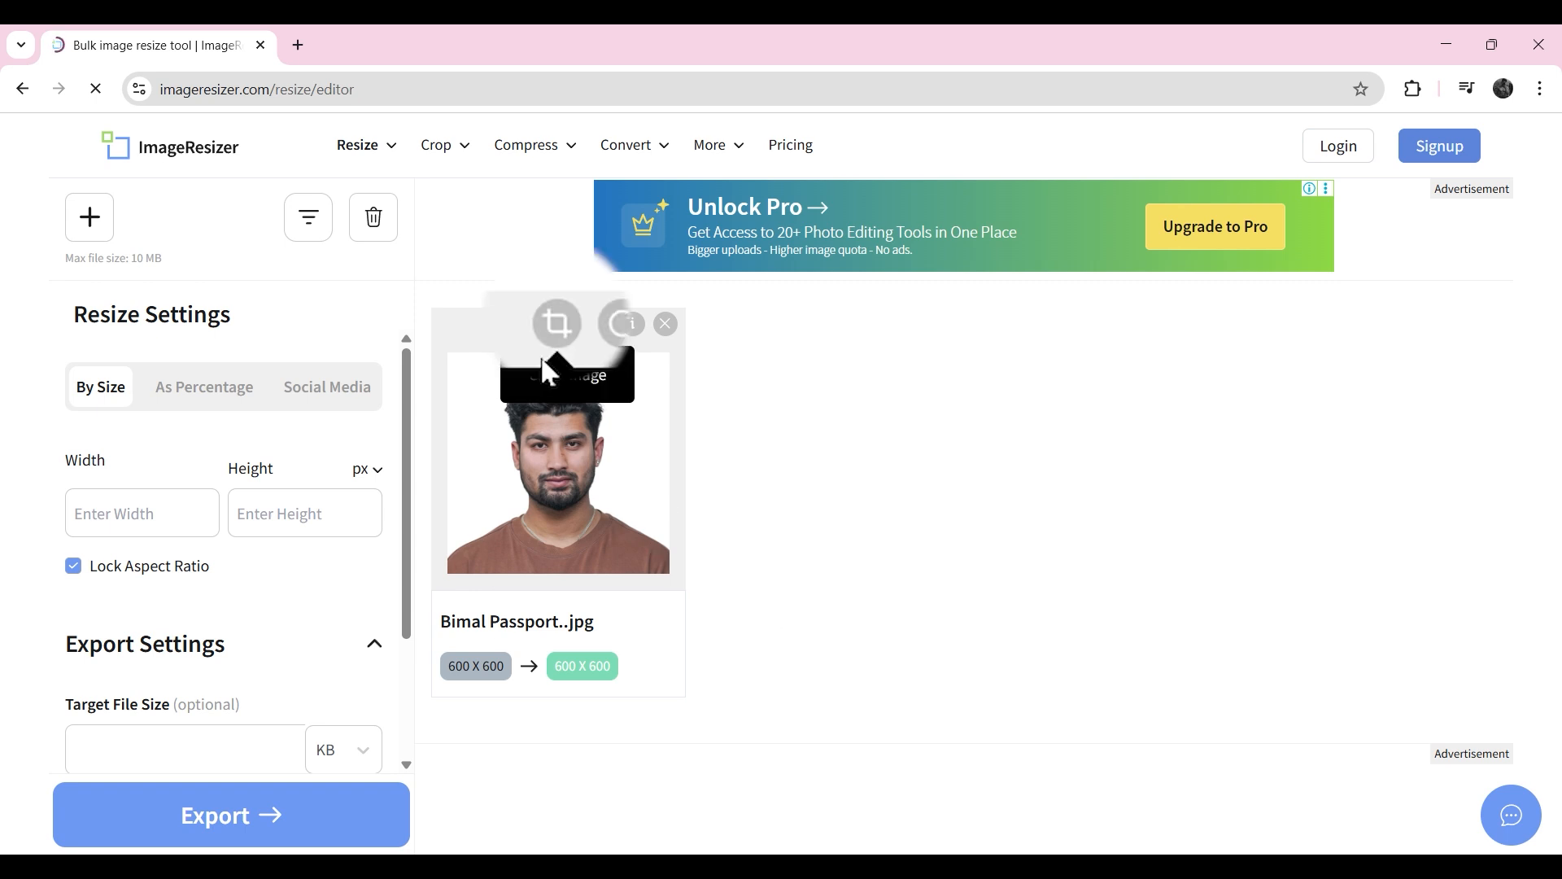
# Step: Crop the uploaded passport photo to 600 by 600 using a Custom aspect ratio
pyautogui.click(578, 330)
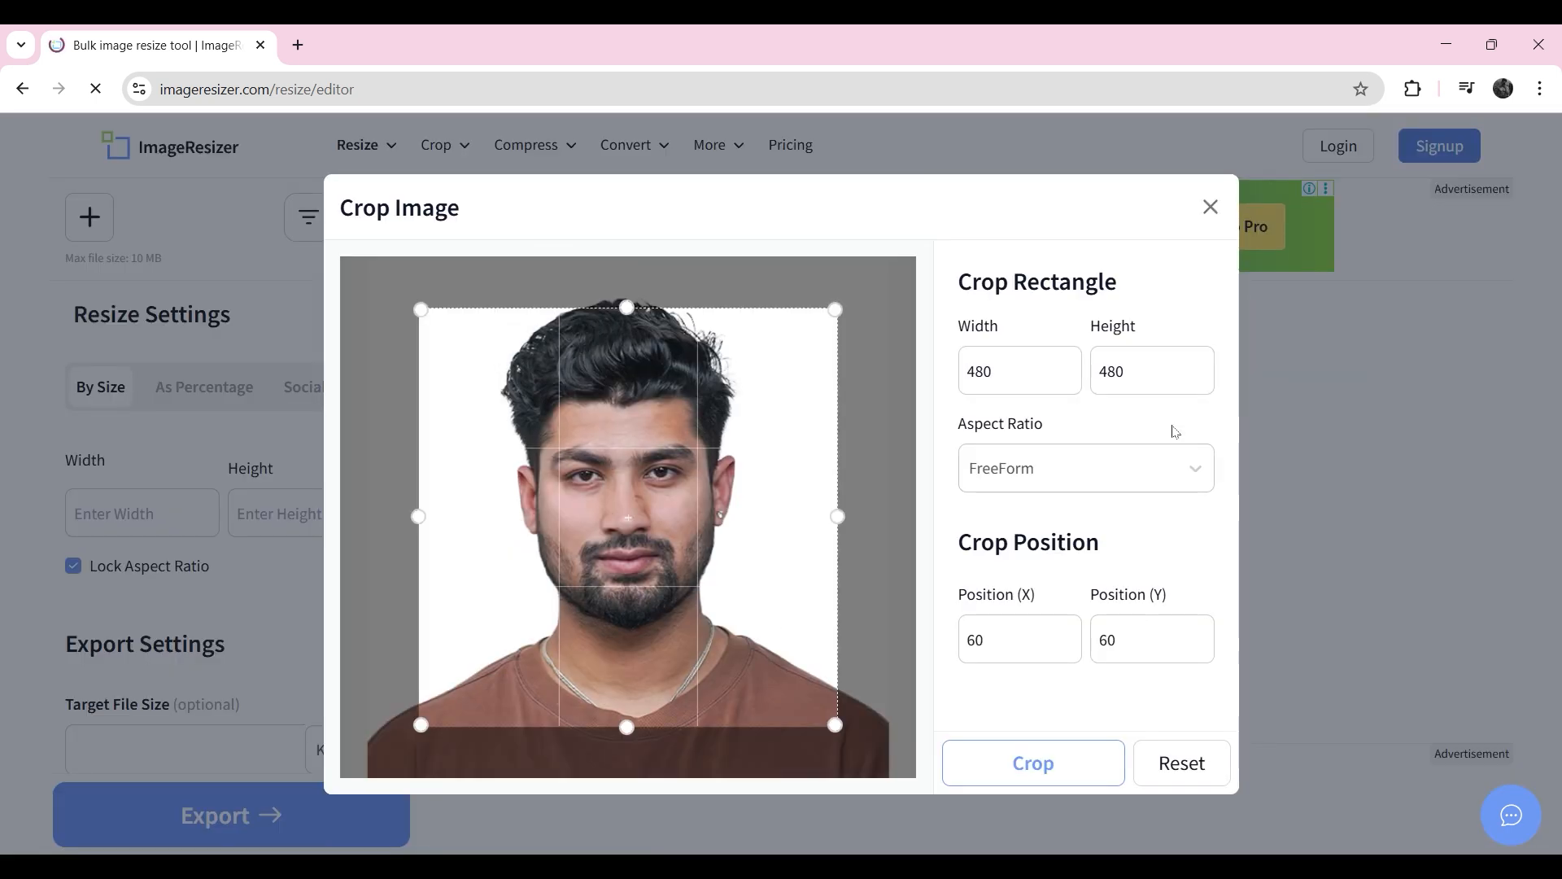
pyautogui.click(1186, 473)
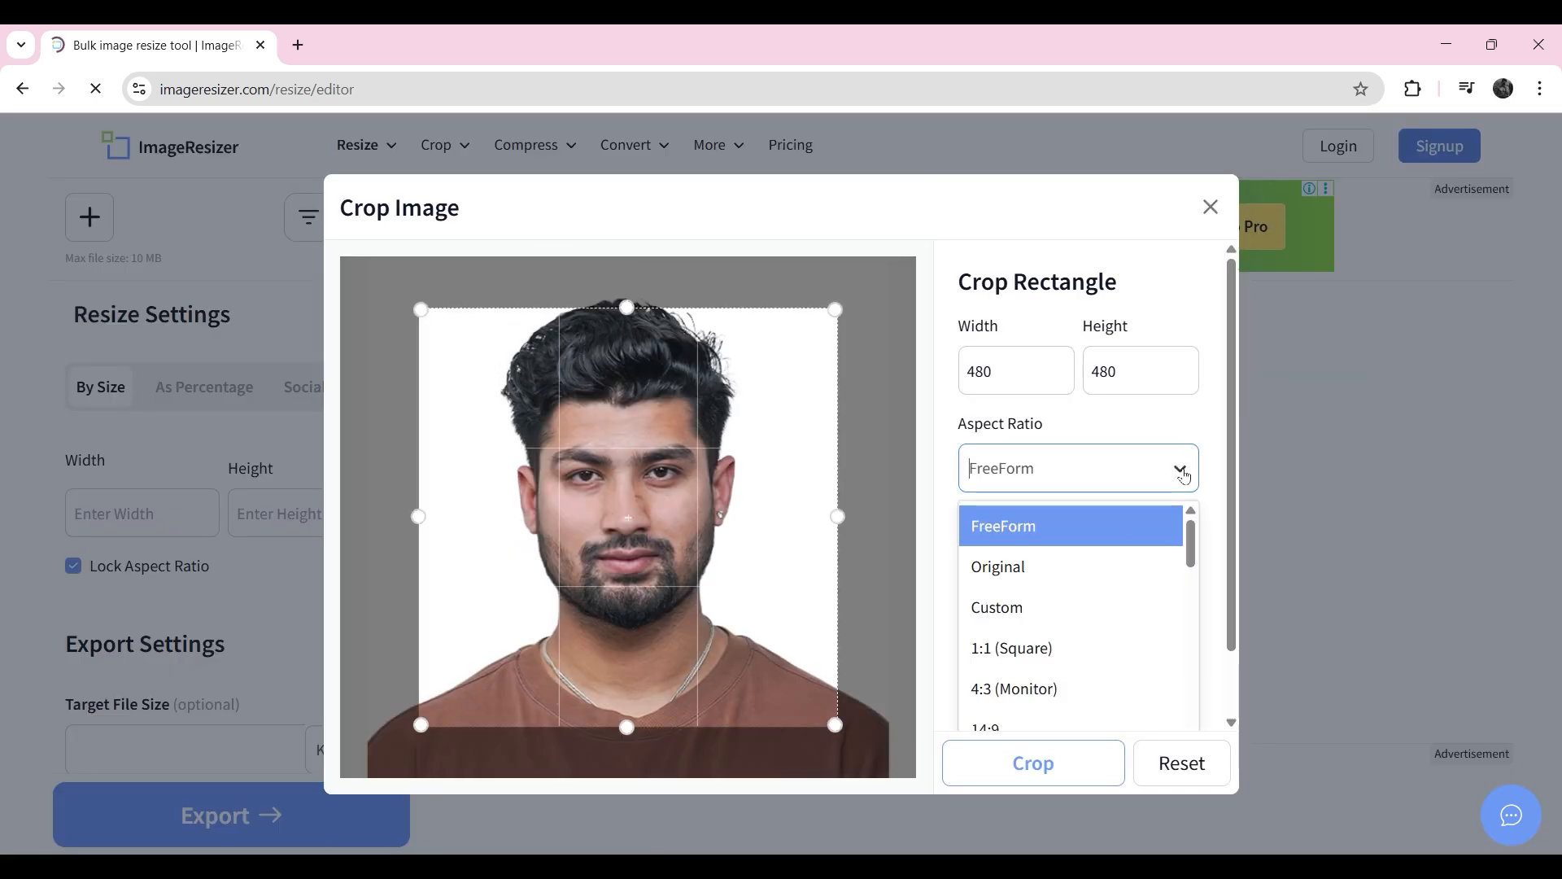
pyautogui.click(1024, 604)
pyautogui.doubleClick(1013, 372)
pyautogui.write('600')
pyautogui.doubleClick(1144, 383)
pyautogui.write('600')
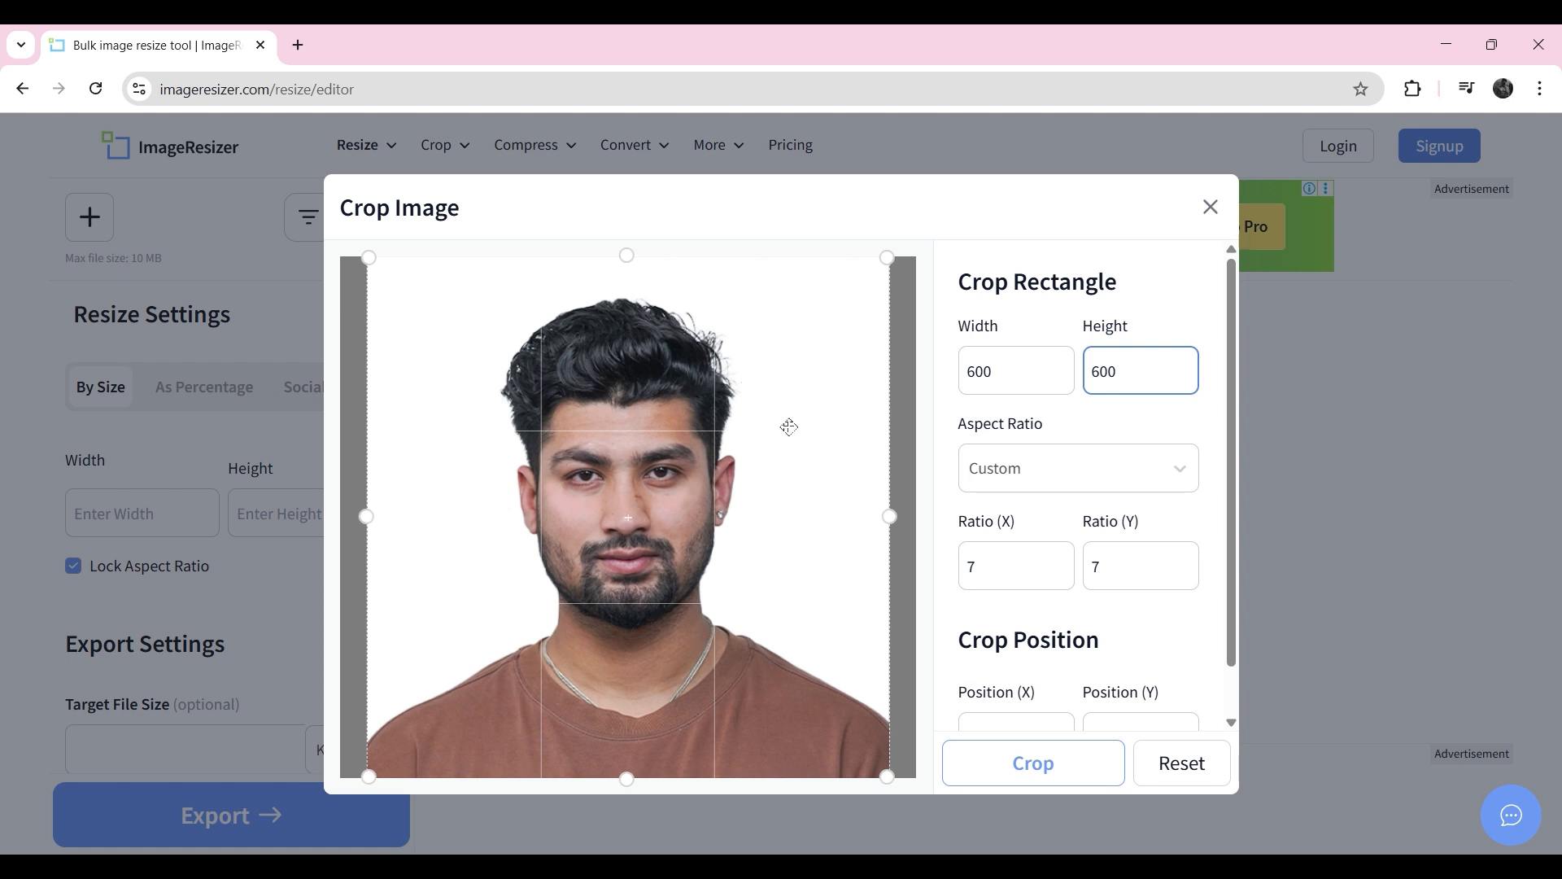
pyautogui.click(1066, 777)
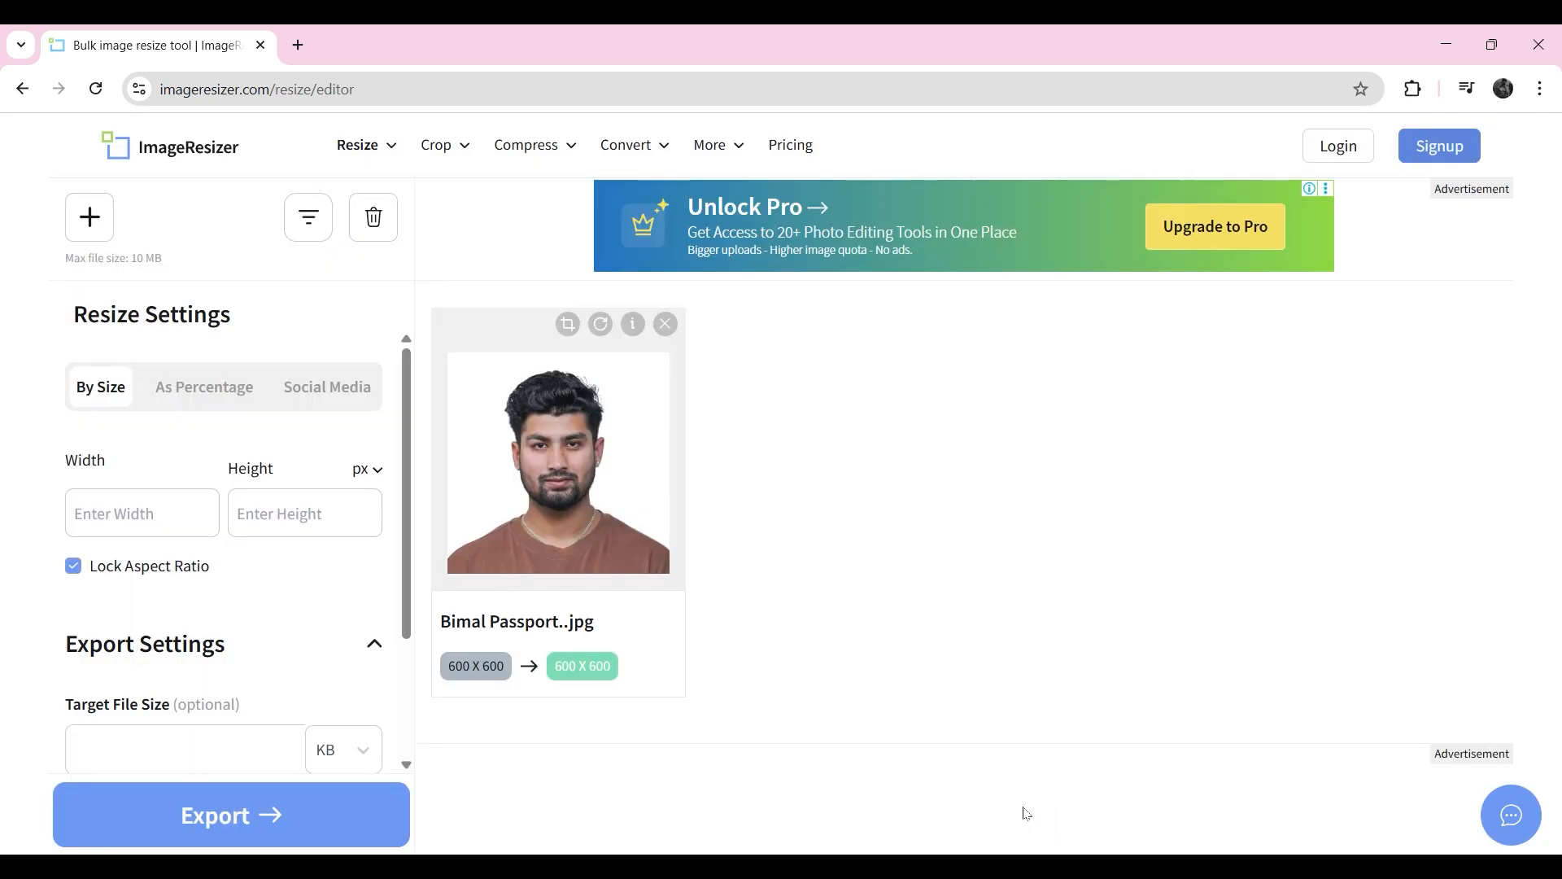
# Step: Export the passport photo with a target file size of 200 KB and download it
pyautogui.scroll(-2, 264, 487)
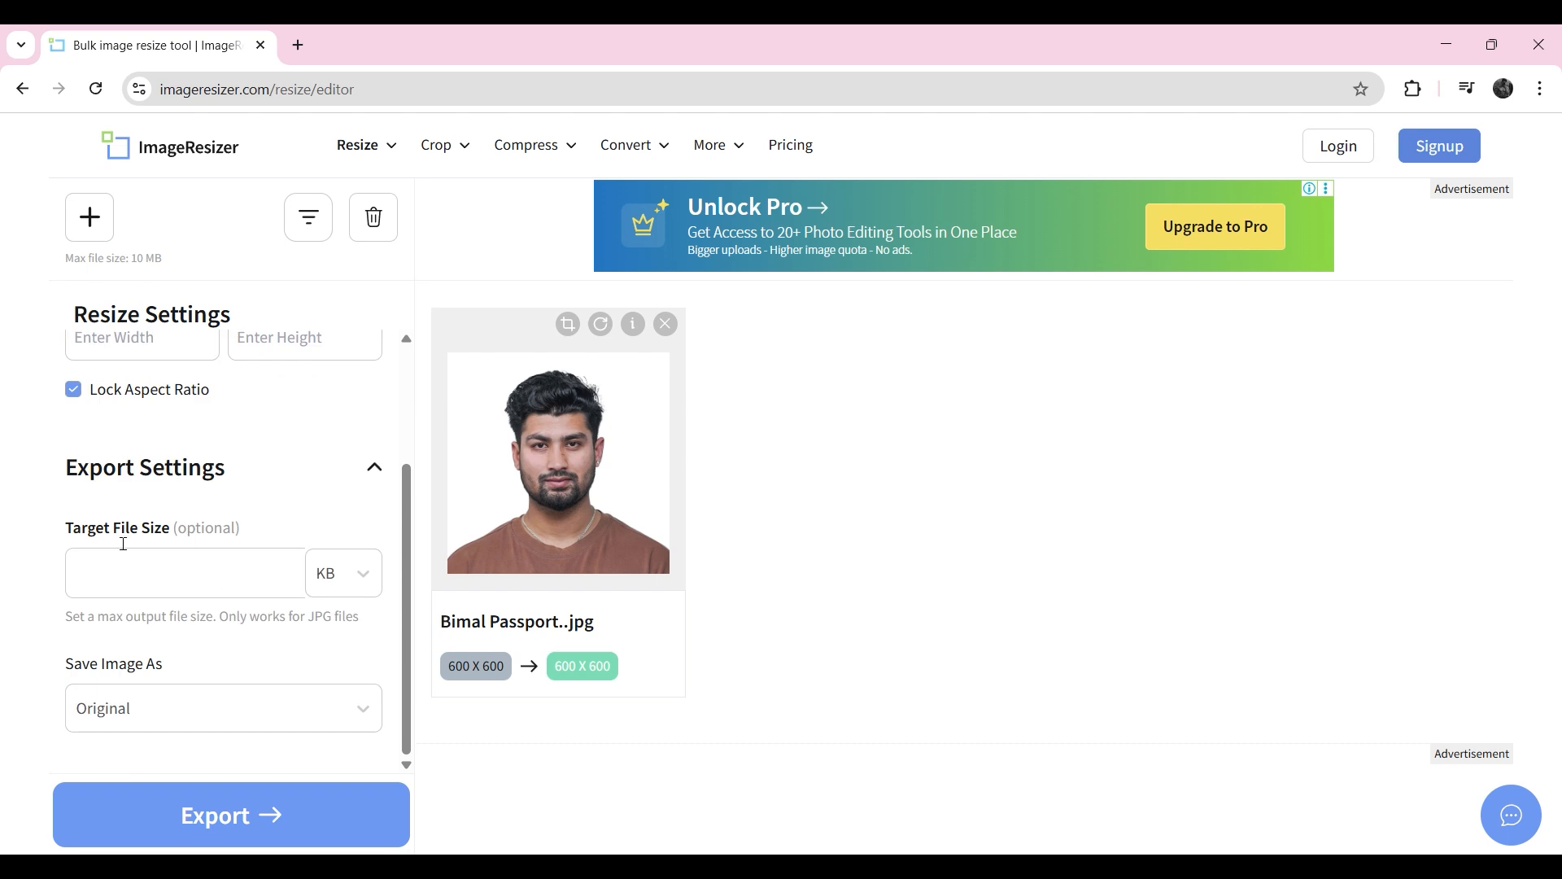
pyautogui.click(364, 579)
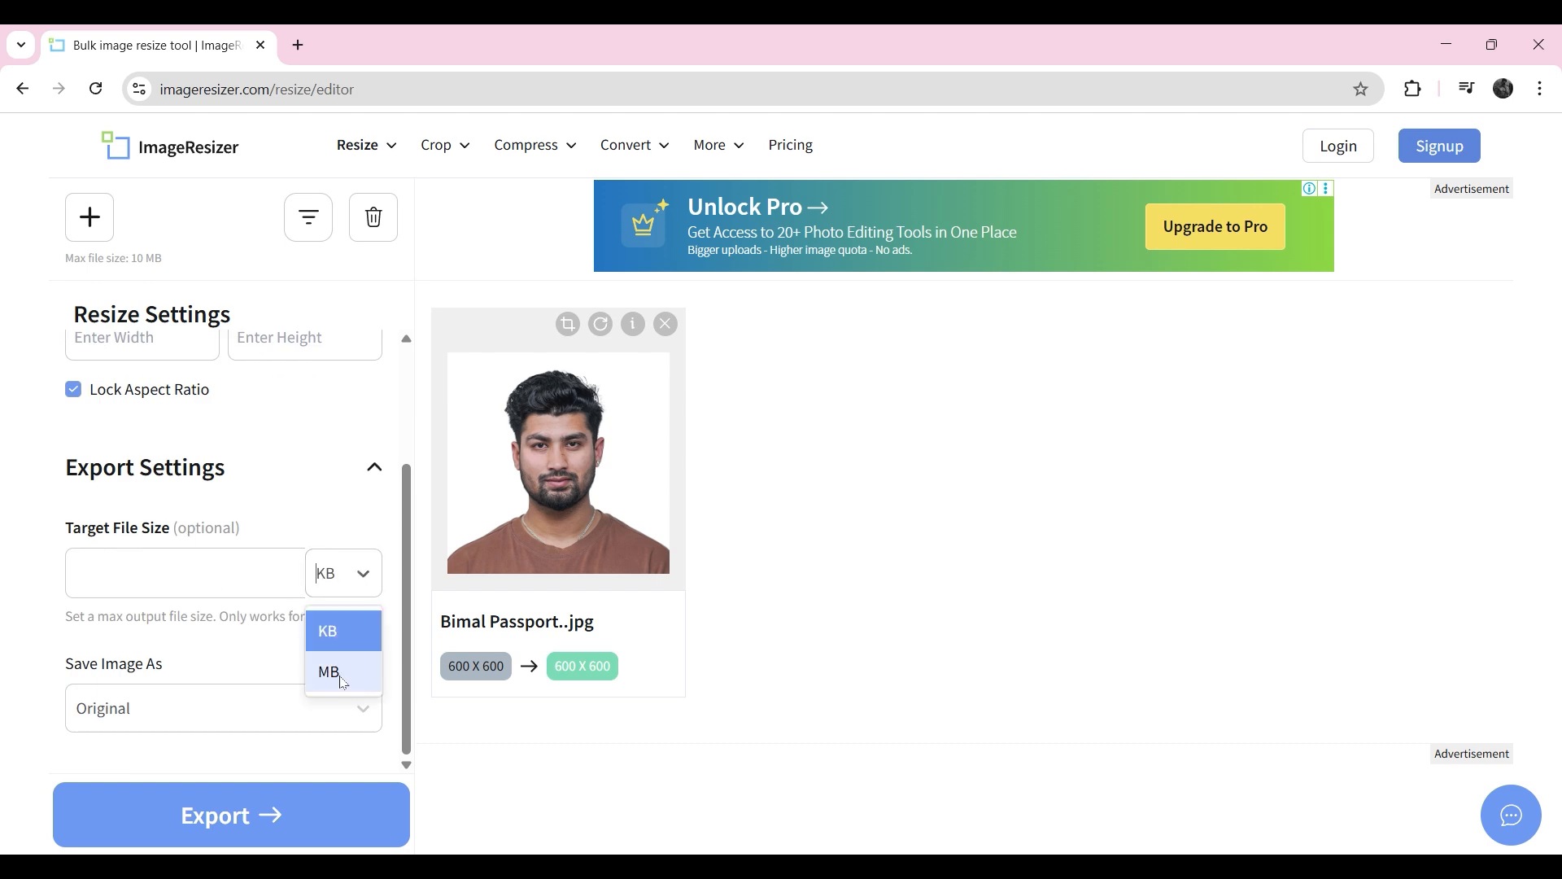
pyautogui.click(367, 579)
pyautogui.click(220, 585)
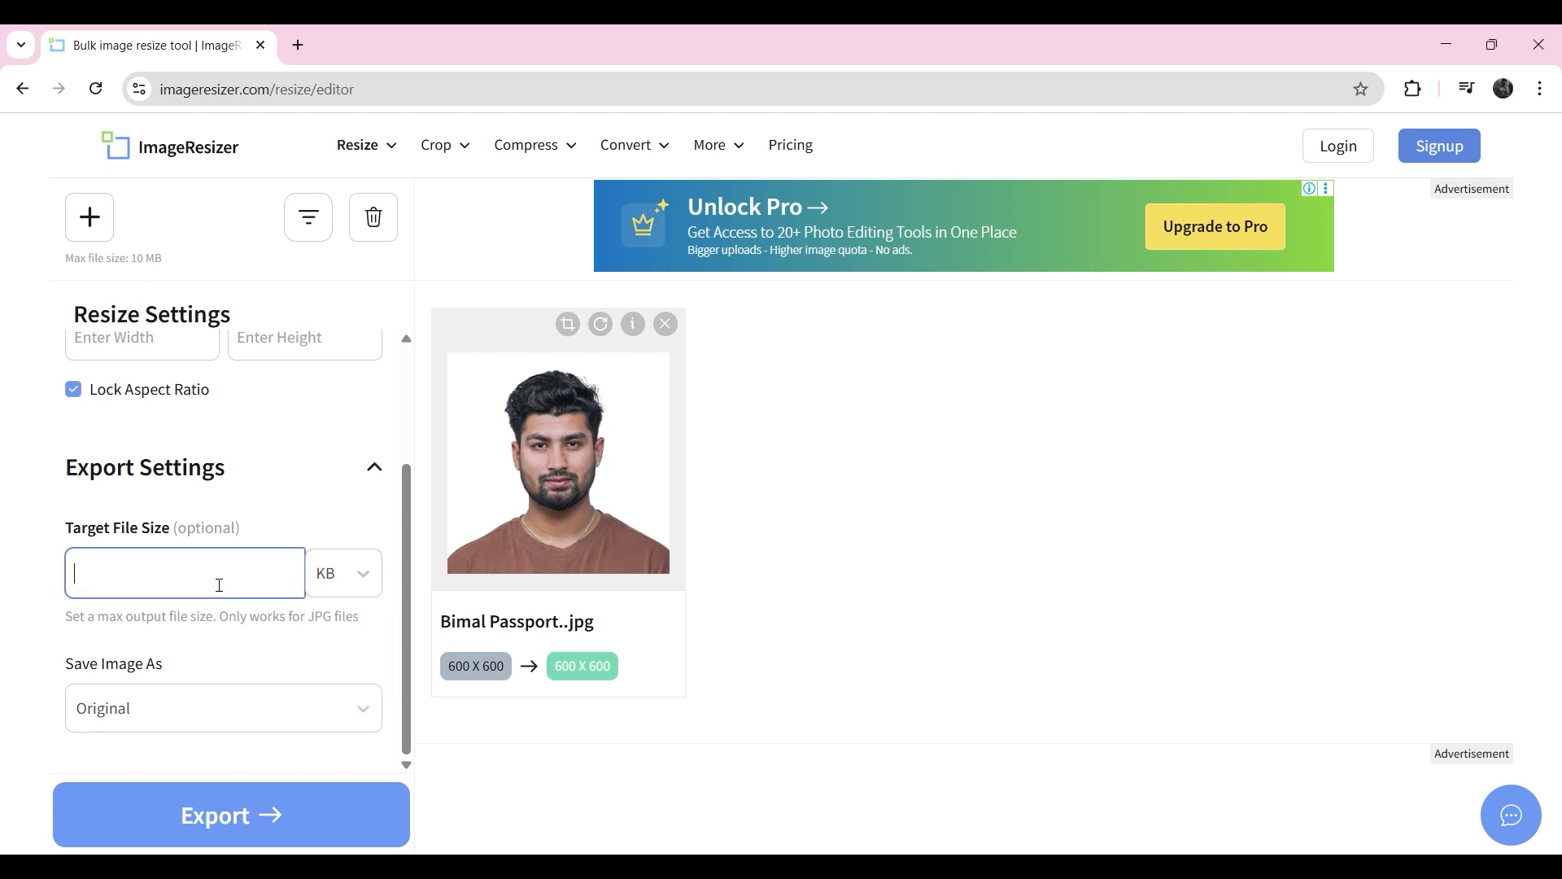
pyautogui.write('200')
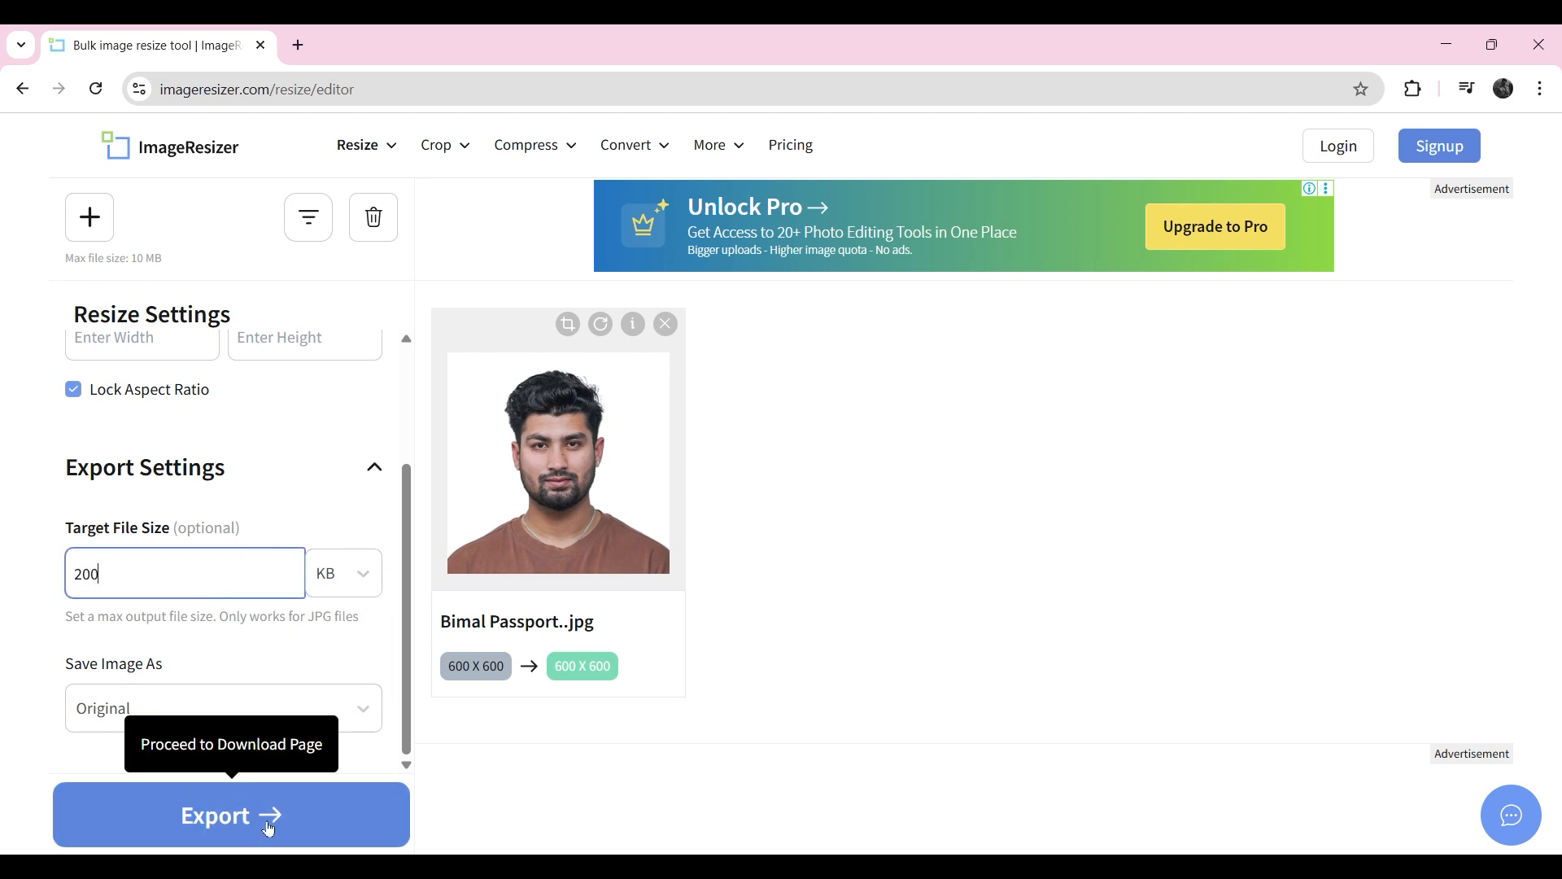
pyautogui.click(237, 835)
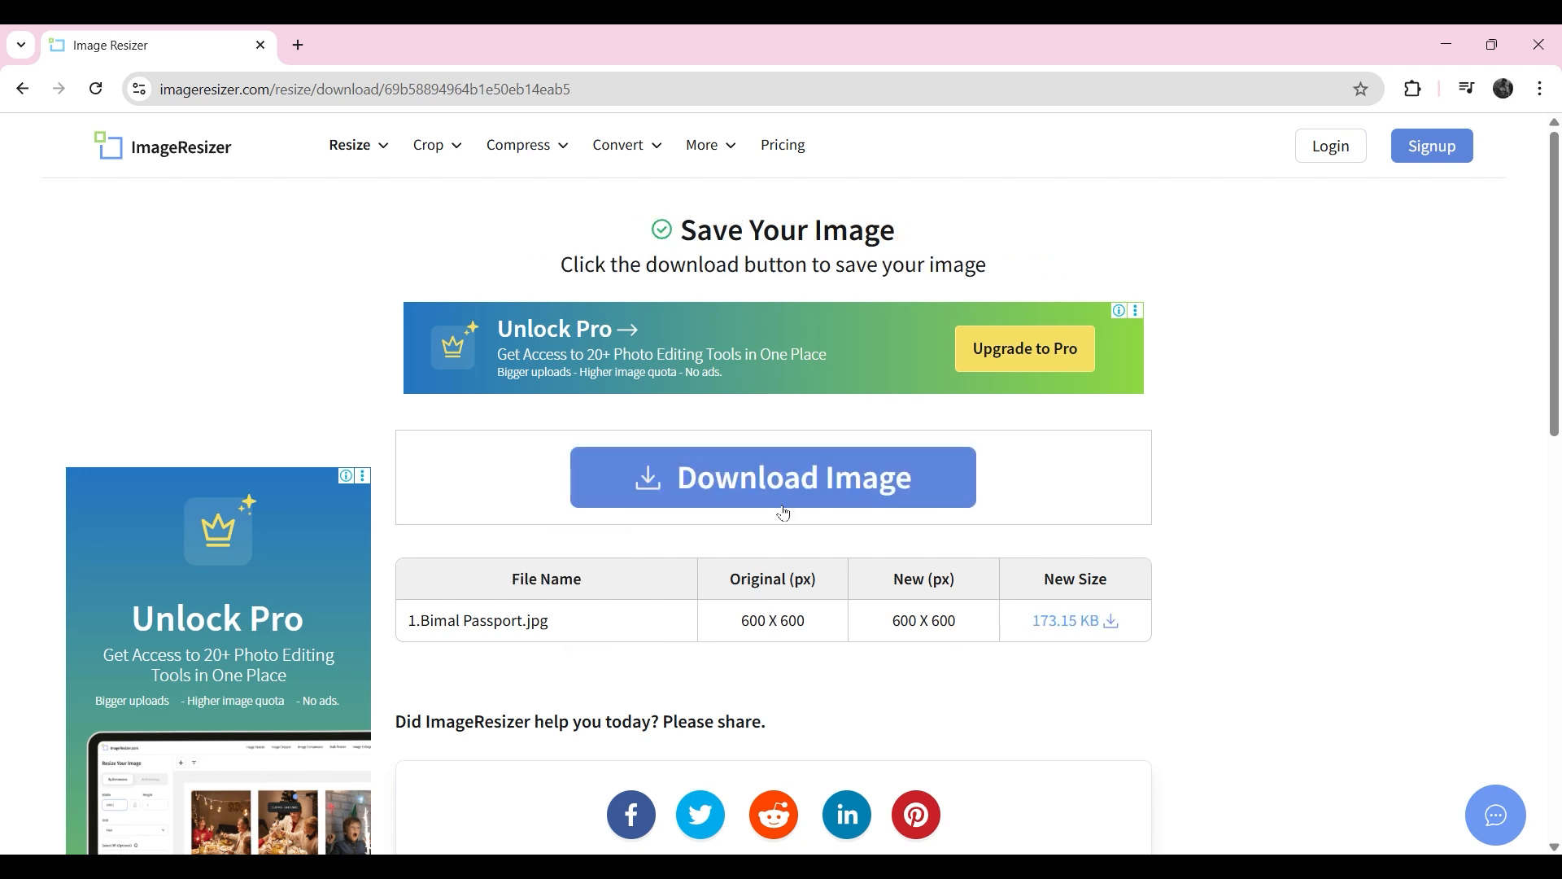
pyautogui.click(785, 505)
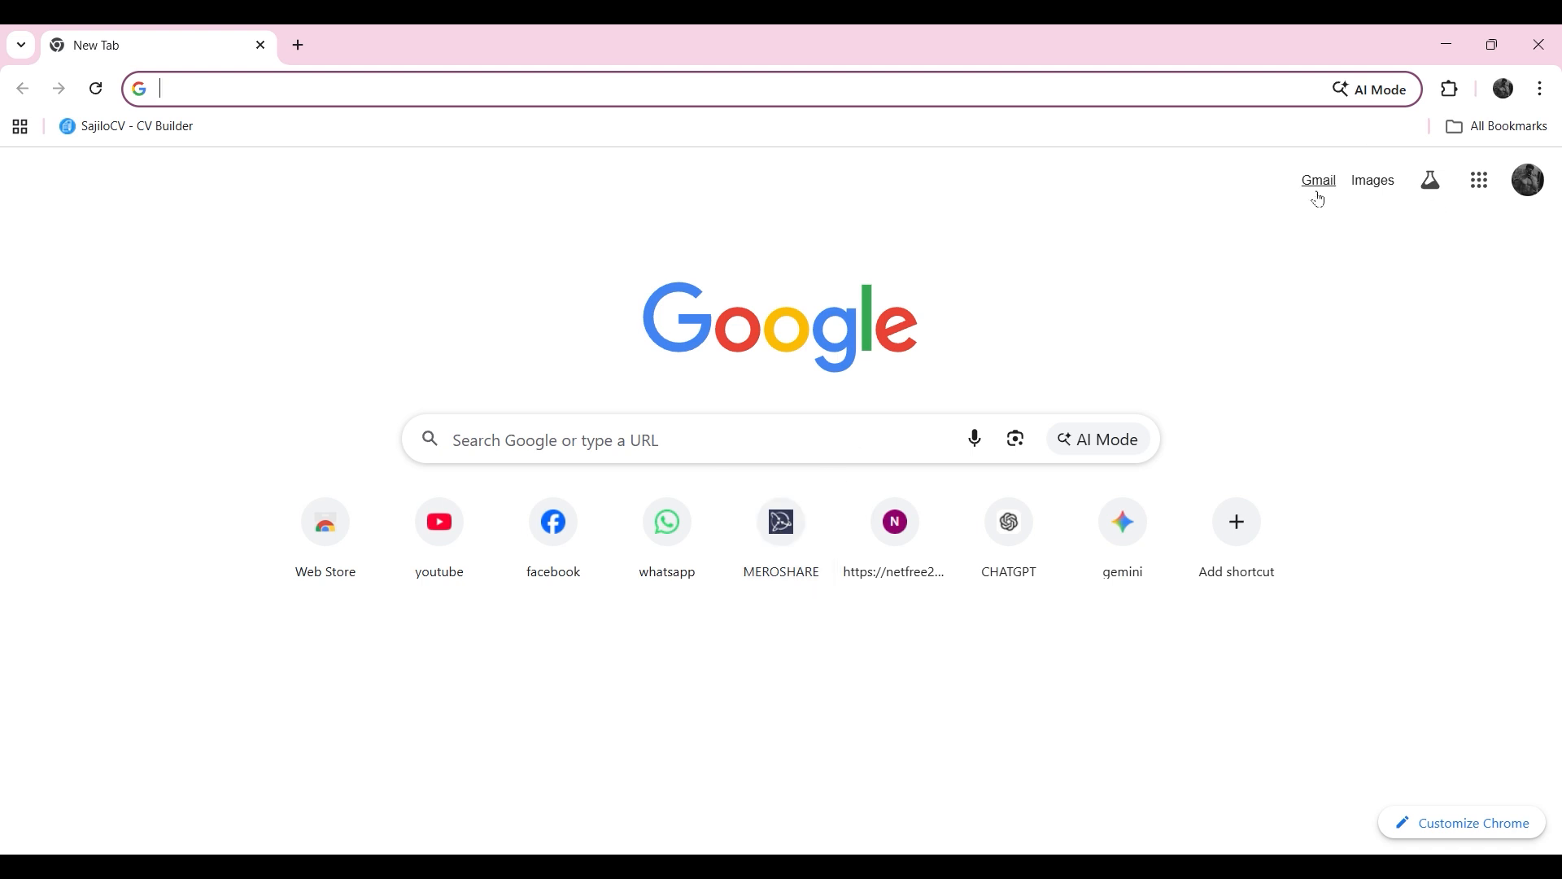
# Step: Search Google for "police report" and open the Online Police Clearance Registration System site
pyautogui.click(840, 446)
pyautogui.write('police report')
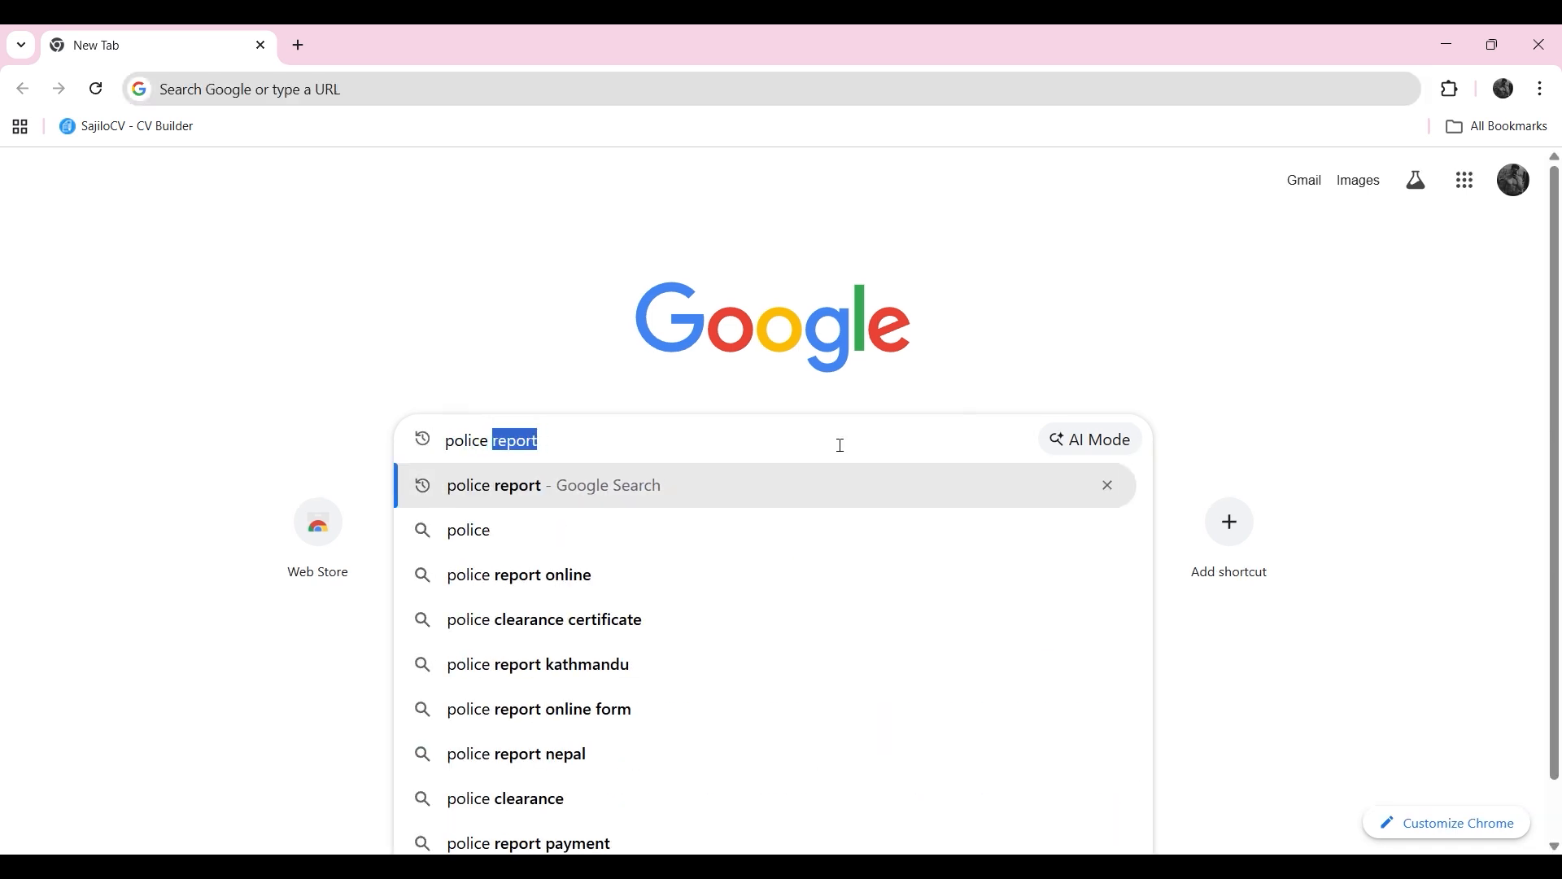
pyautogui.press('Return')
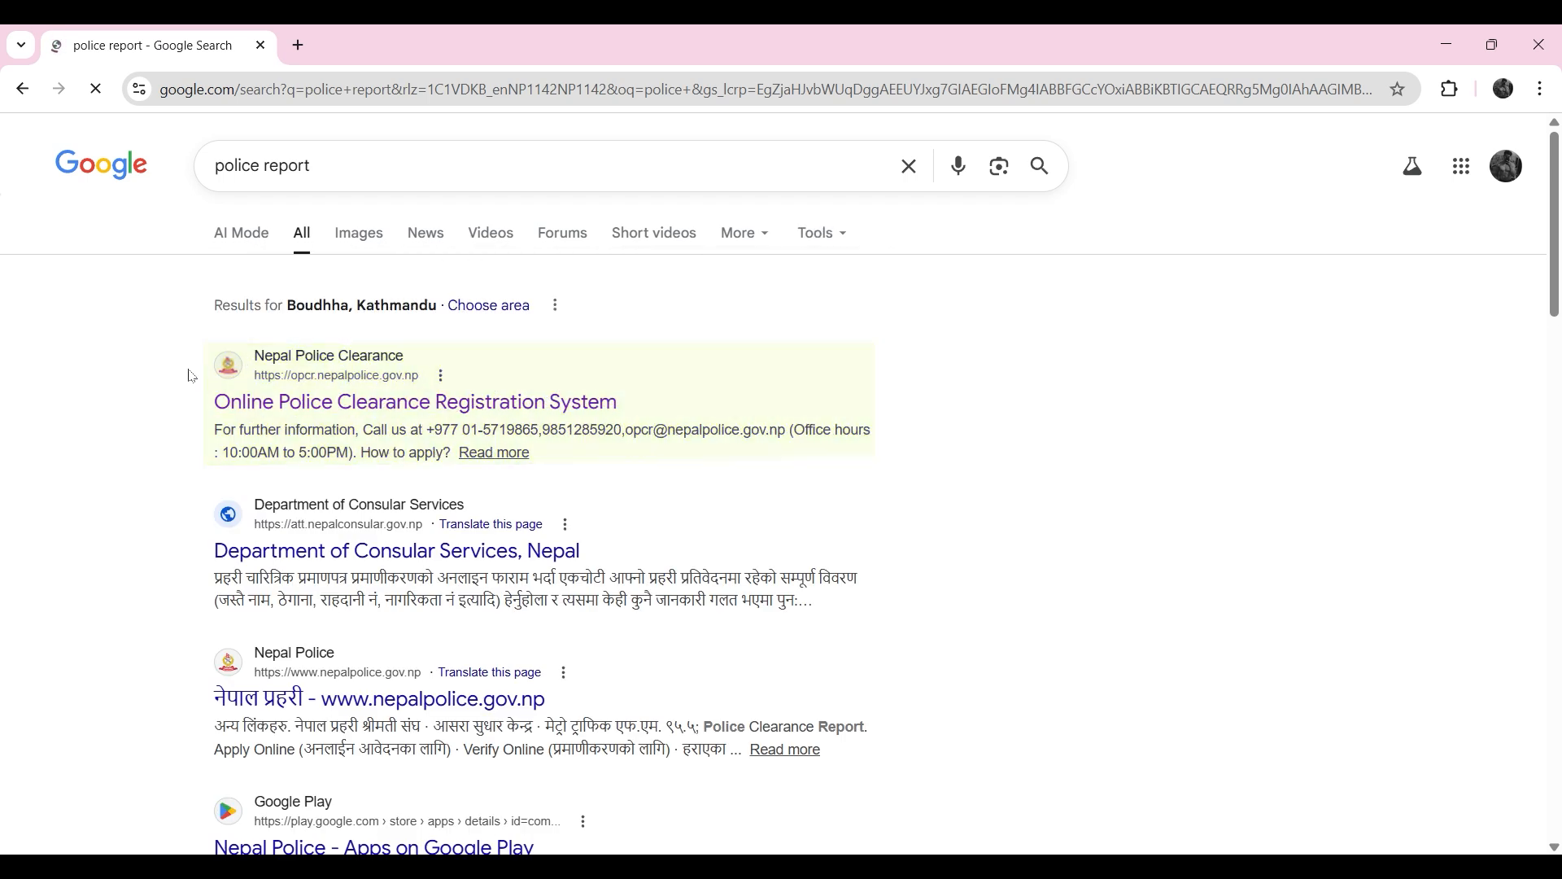
pyautogui.moveTo(192, 376); pyautogui.dragTo(694, 404)
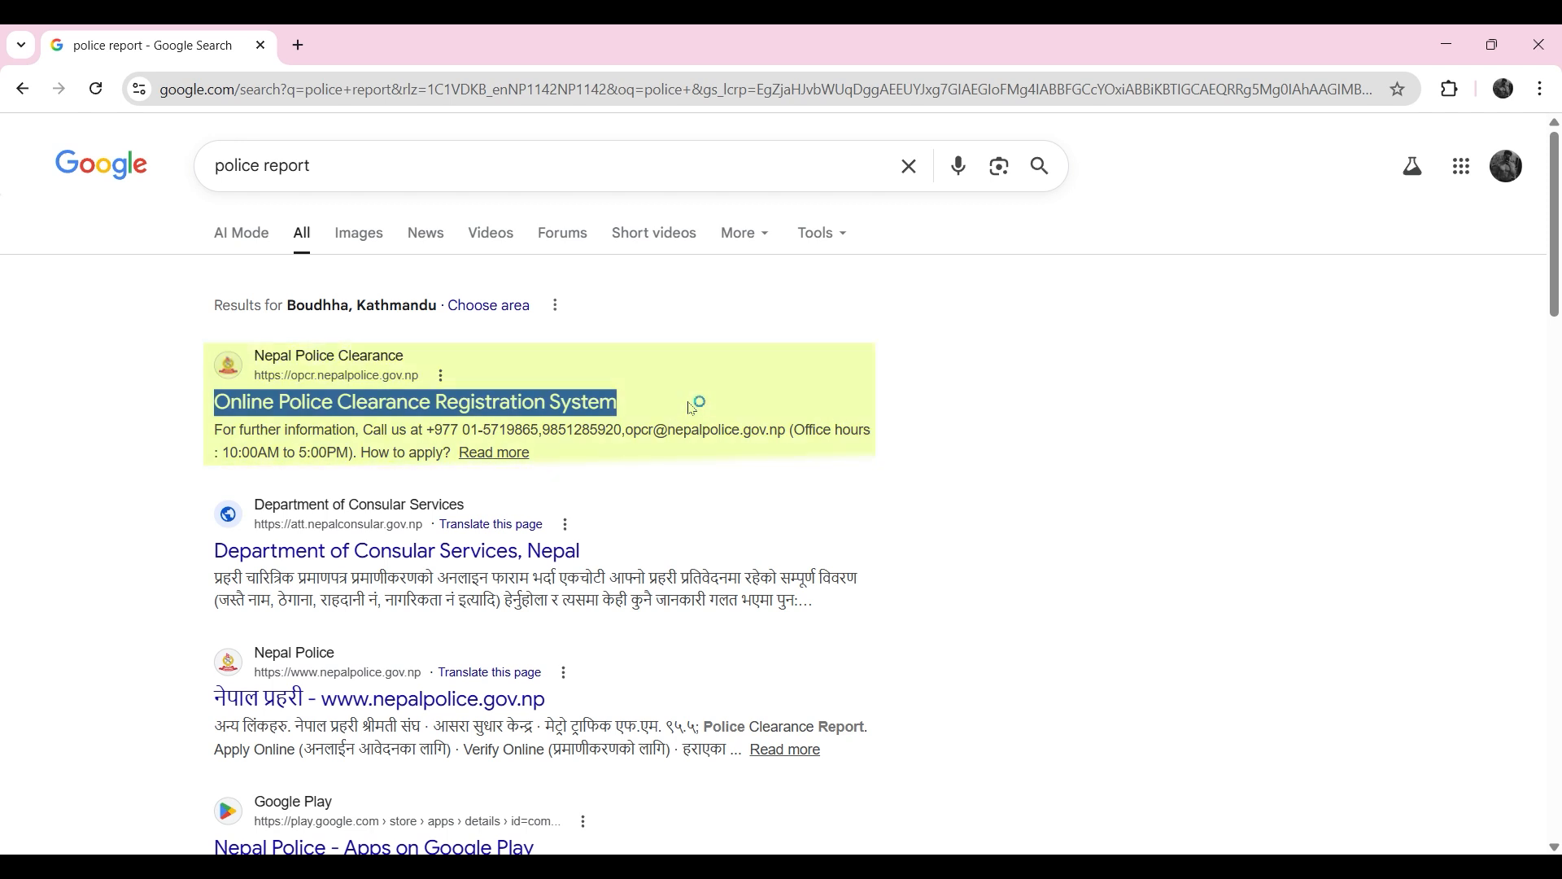
pyautogui.click(521, 405)
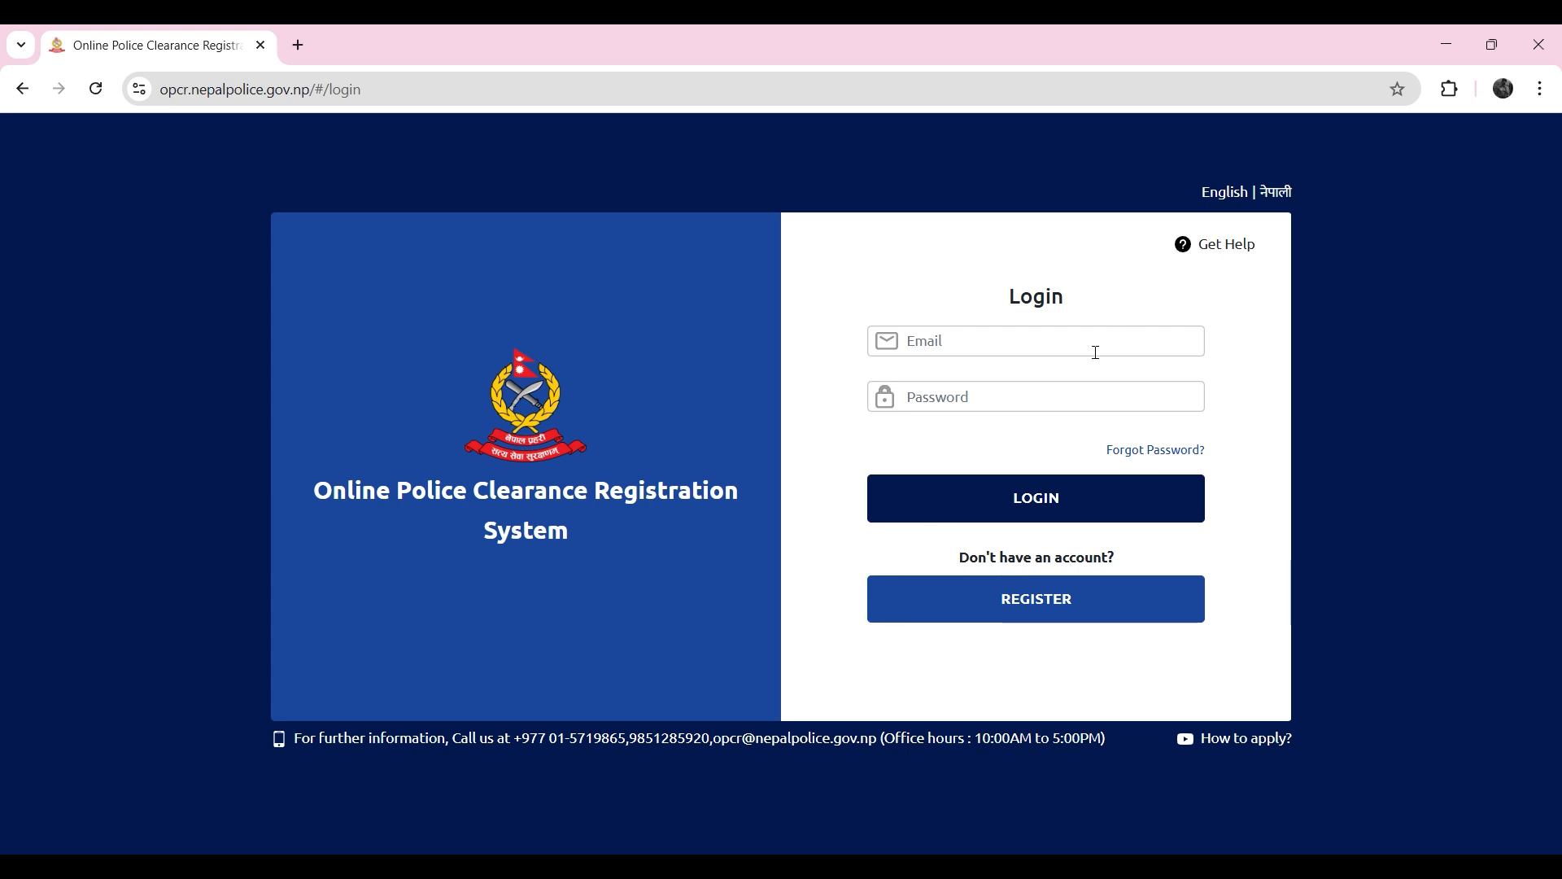
pyautogui.click(1096, 352)
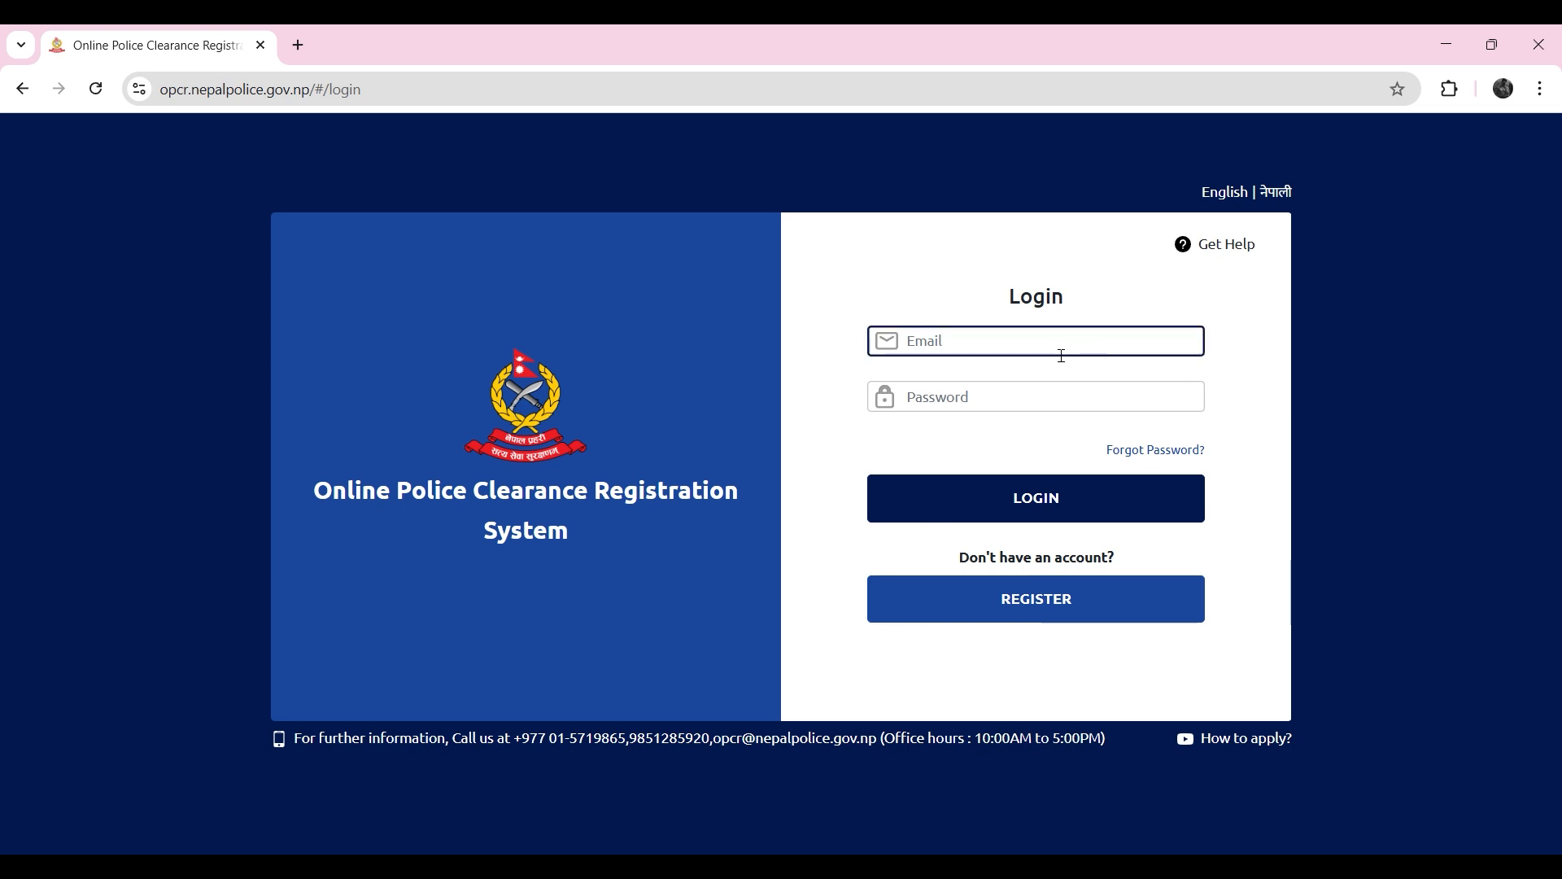
pyautogui.click(969, 399)
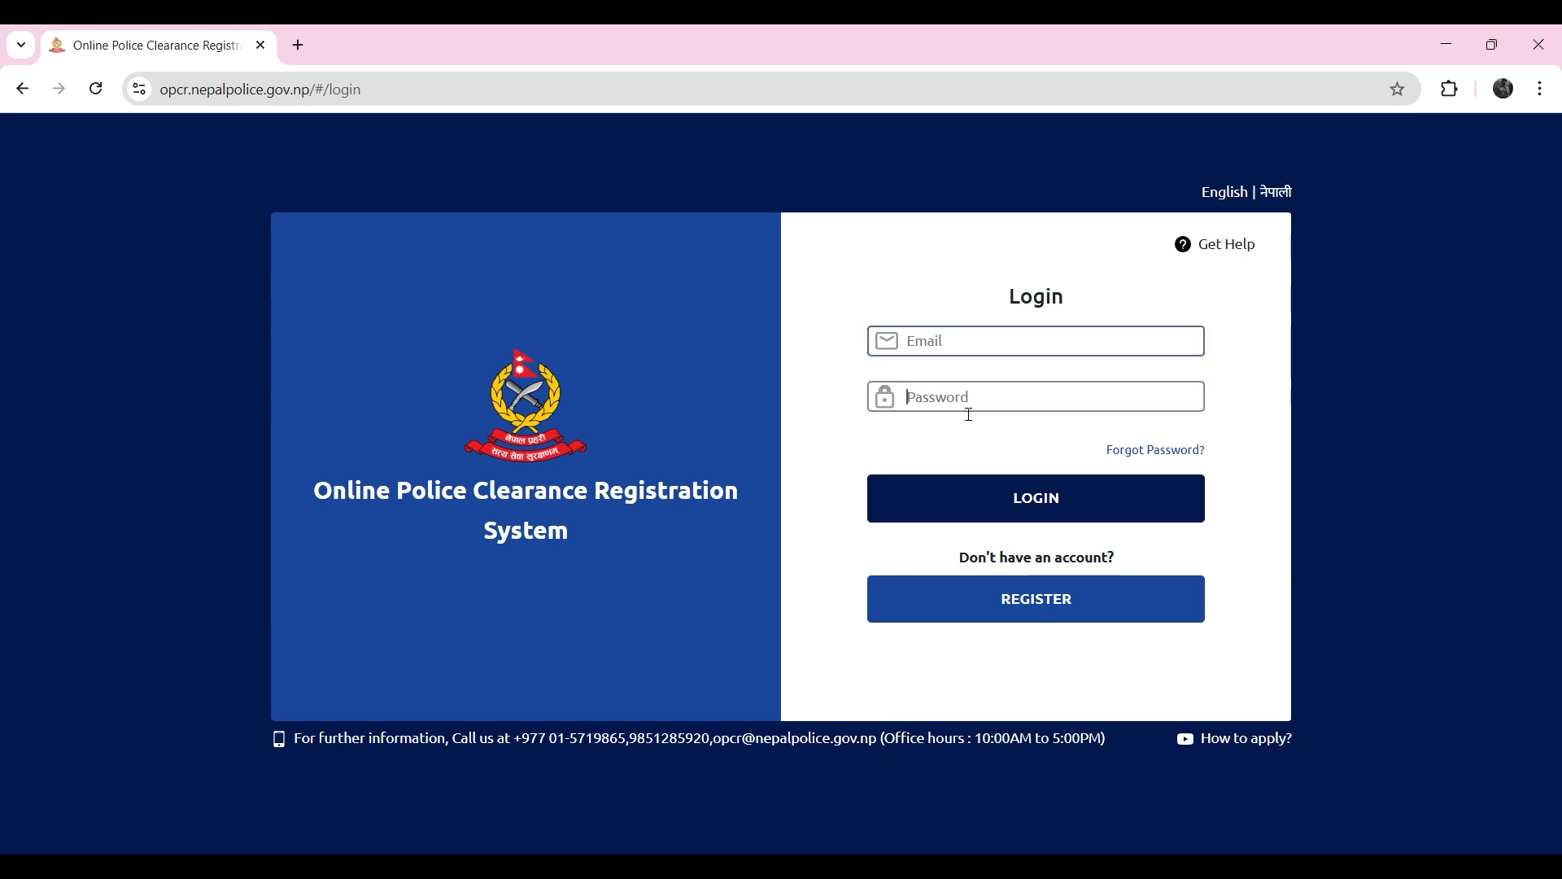
pyautogui.click(969, 354)
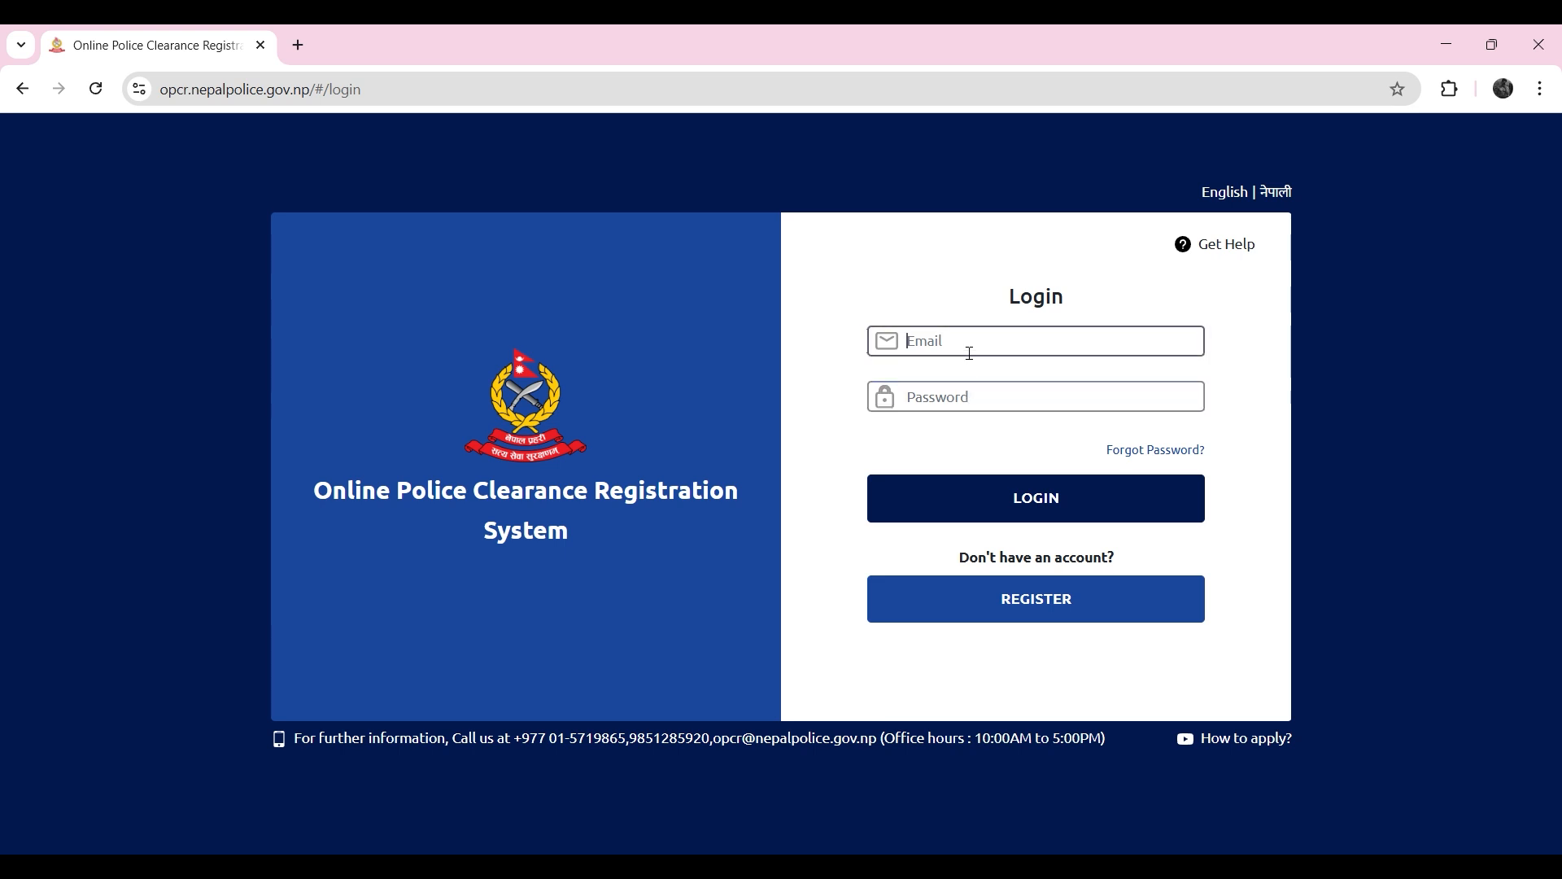
pyautogui.click(985, 404)
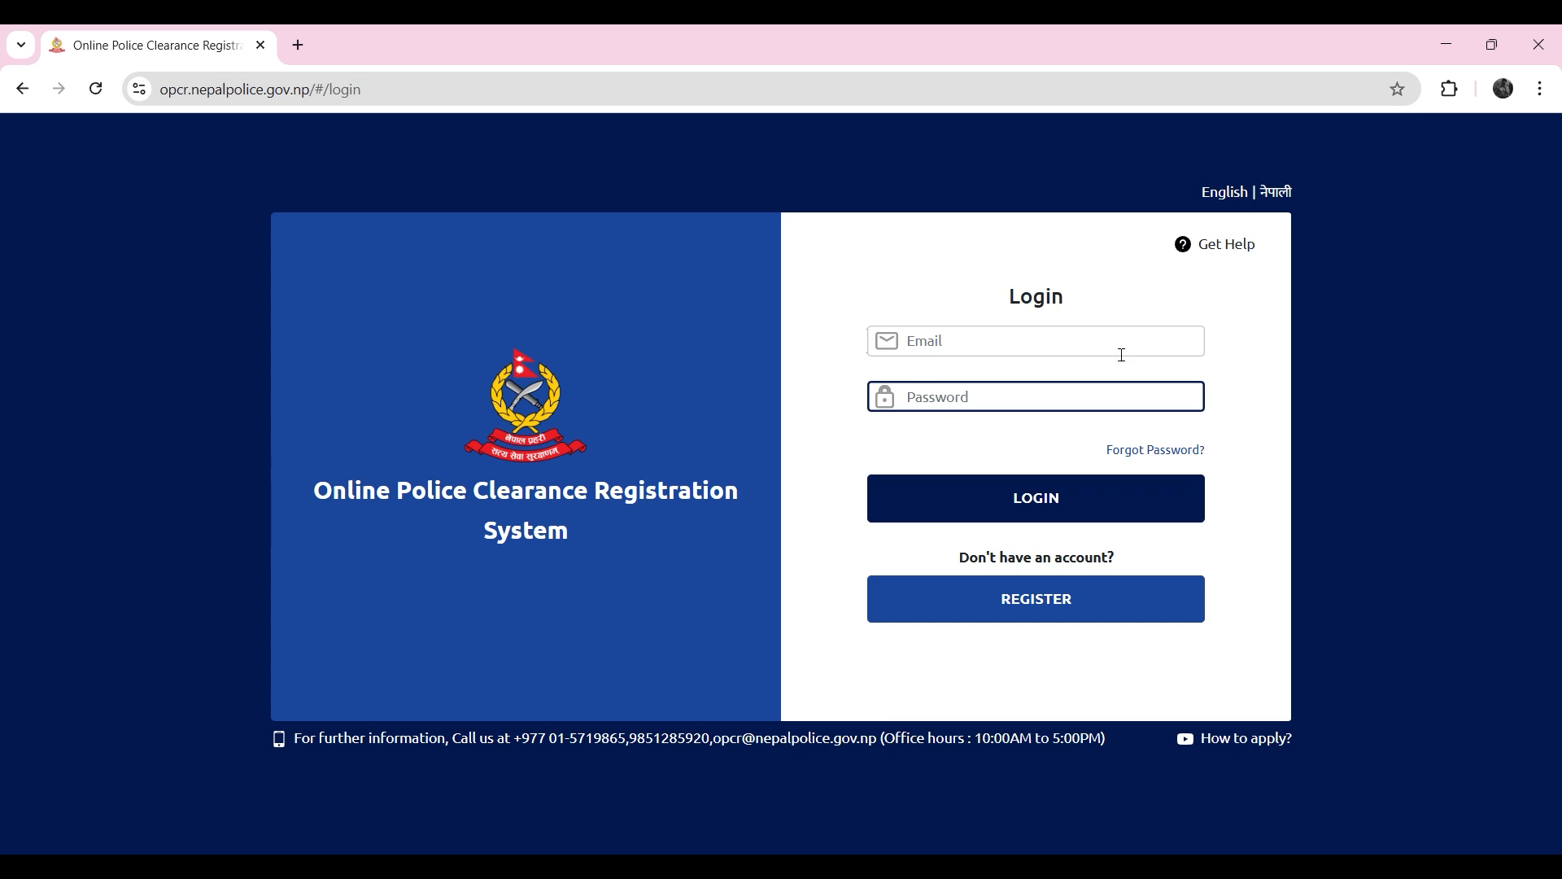
# Step: Start registering a new account as a Nepali applicant and continue to the registration form
pyautogui.click(993, 620)
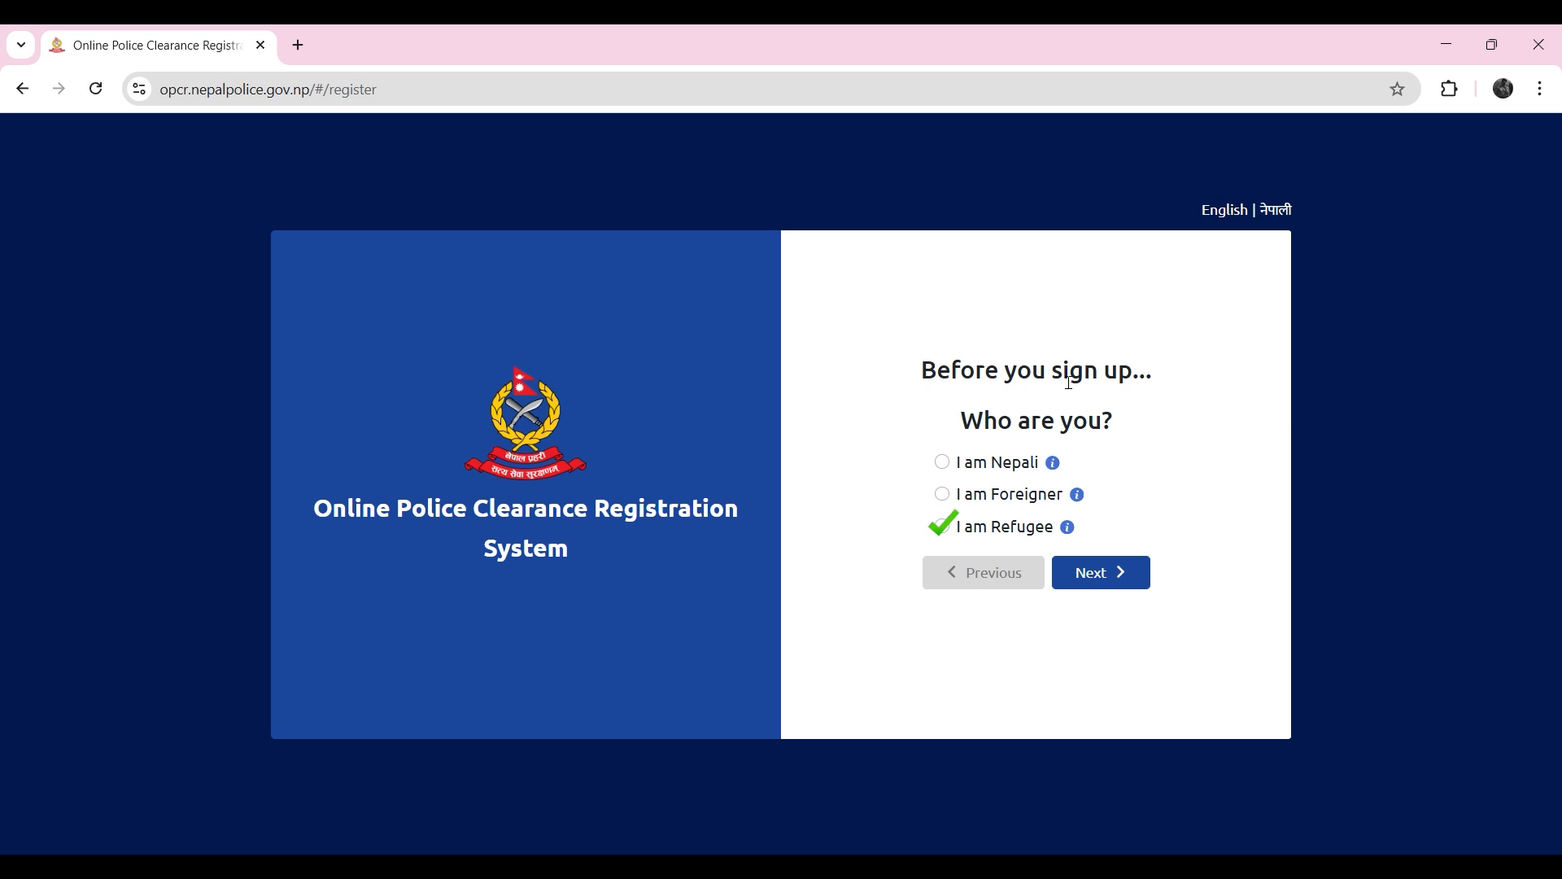
pyautogui.click(941, 462)
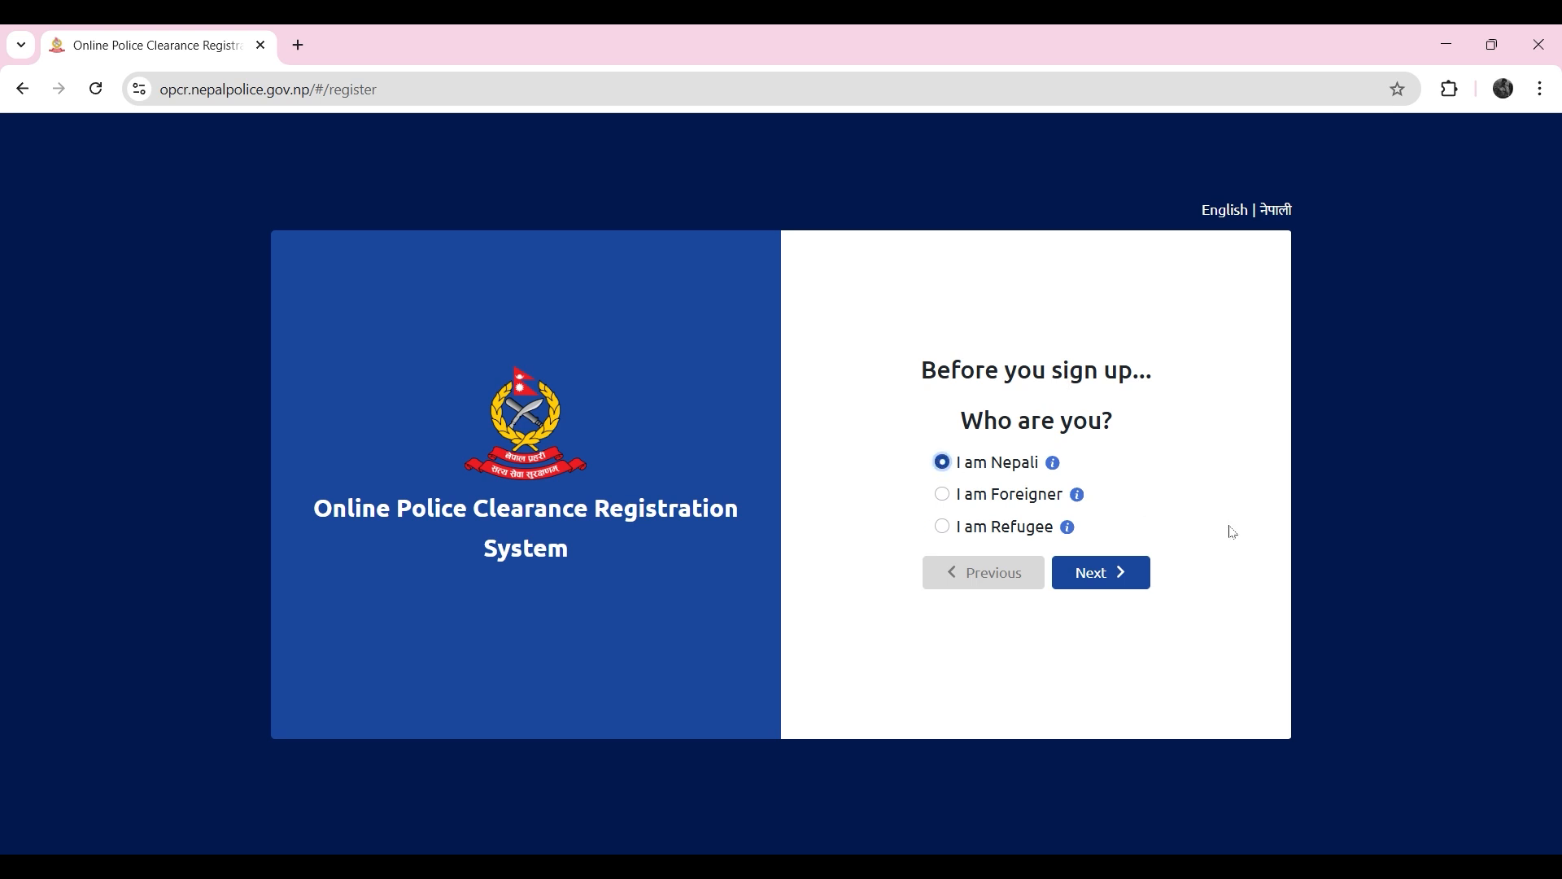
pyautogui.click(1119, 573)
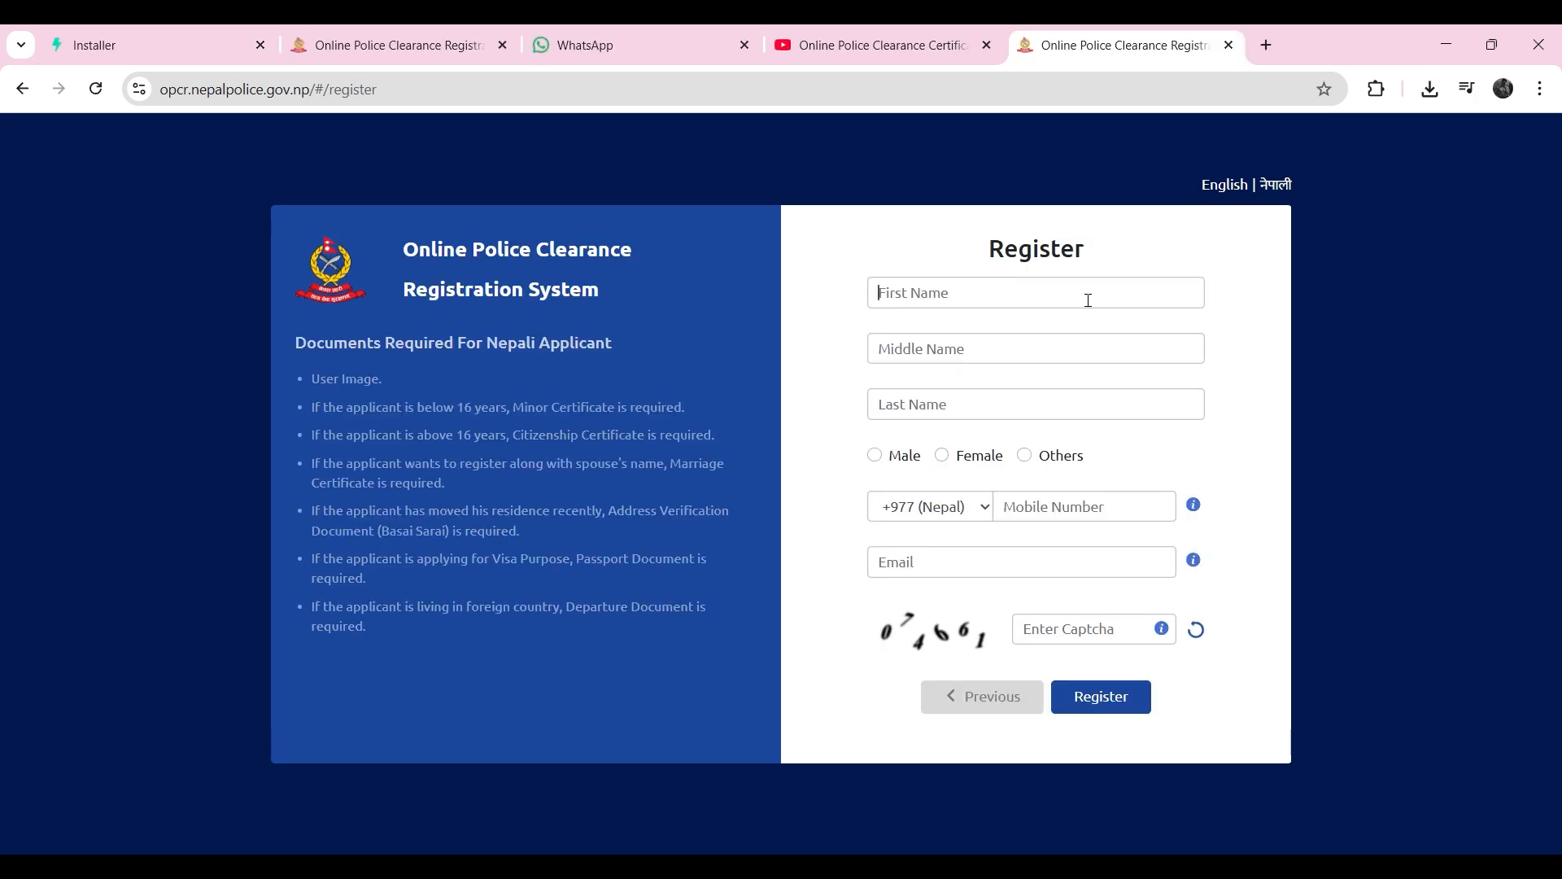
# Step: Fill in the applicant's first and last name on the registration form and set the gender to Male
pyautogui.click(1088, 301)
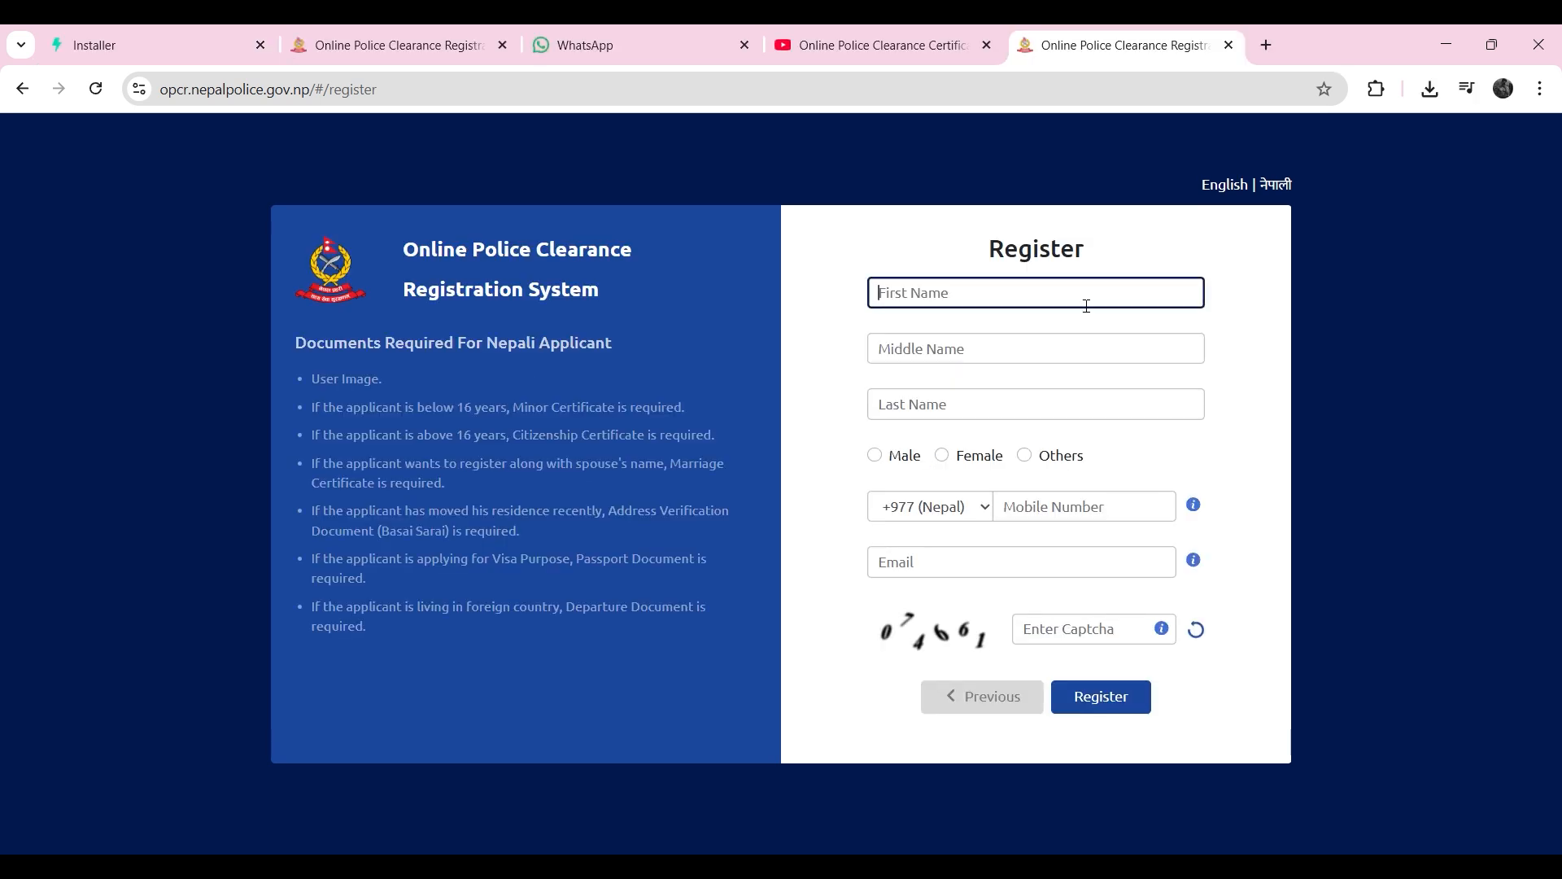
pyautogui.click(940, 415)
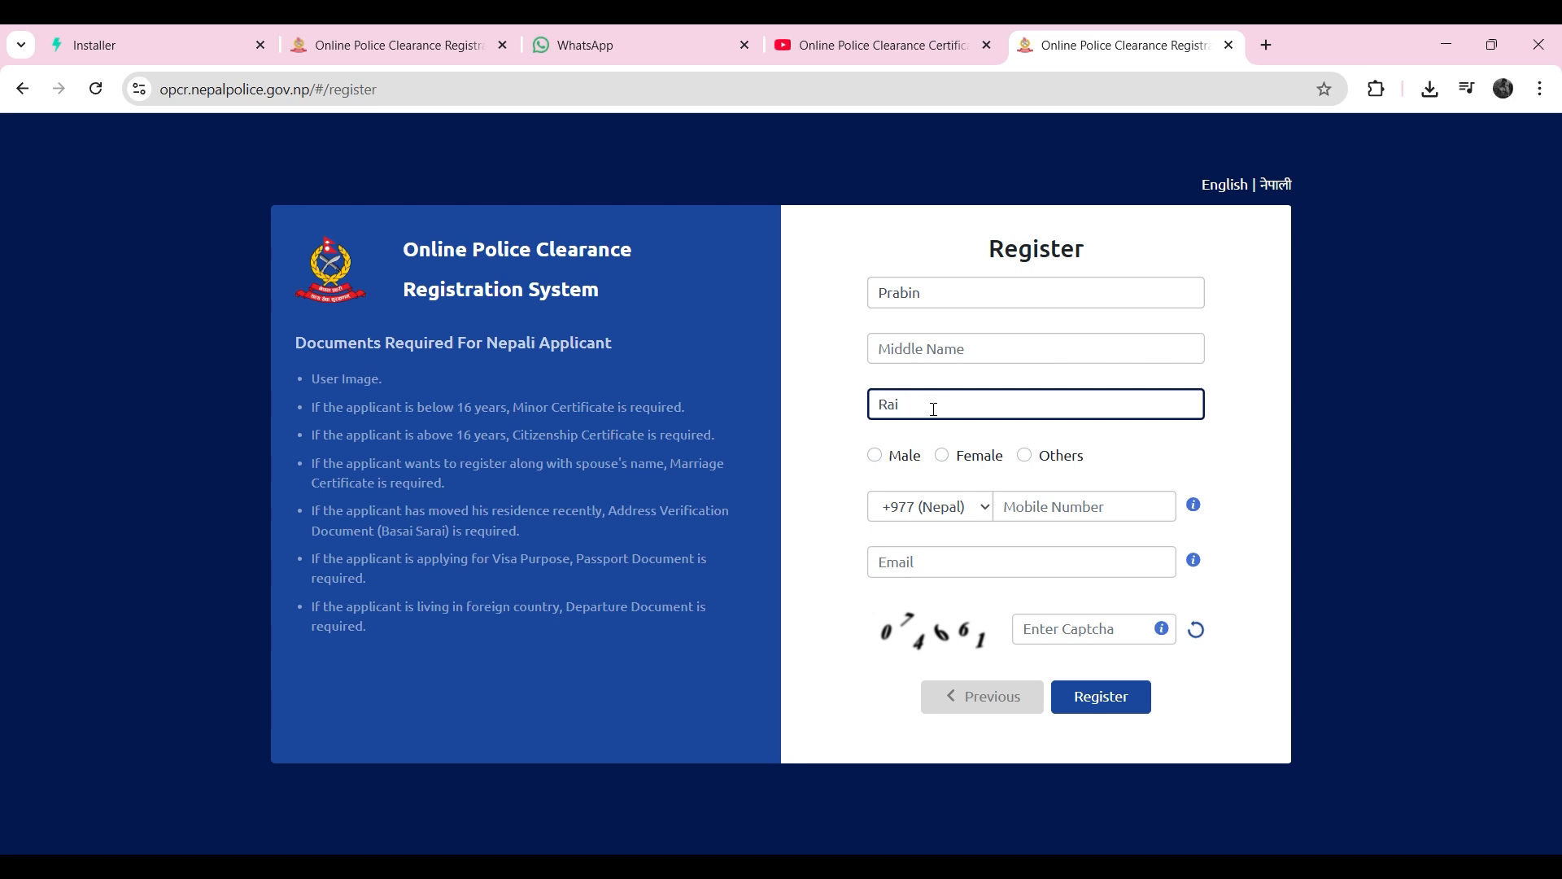
pyautogui.click(877, 458)
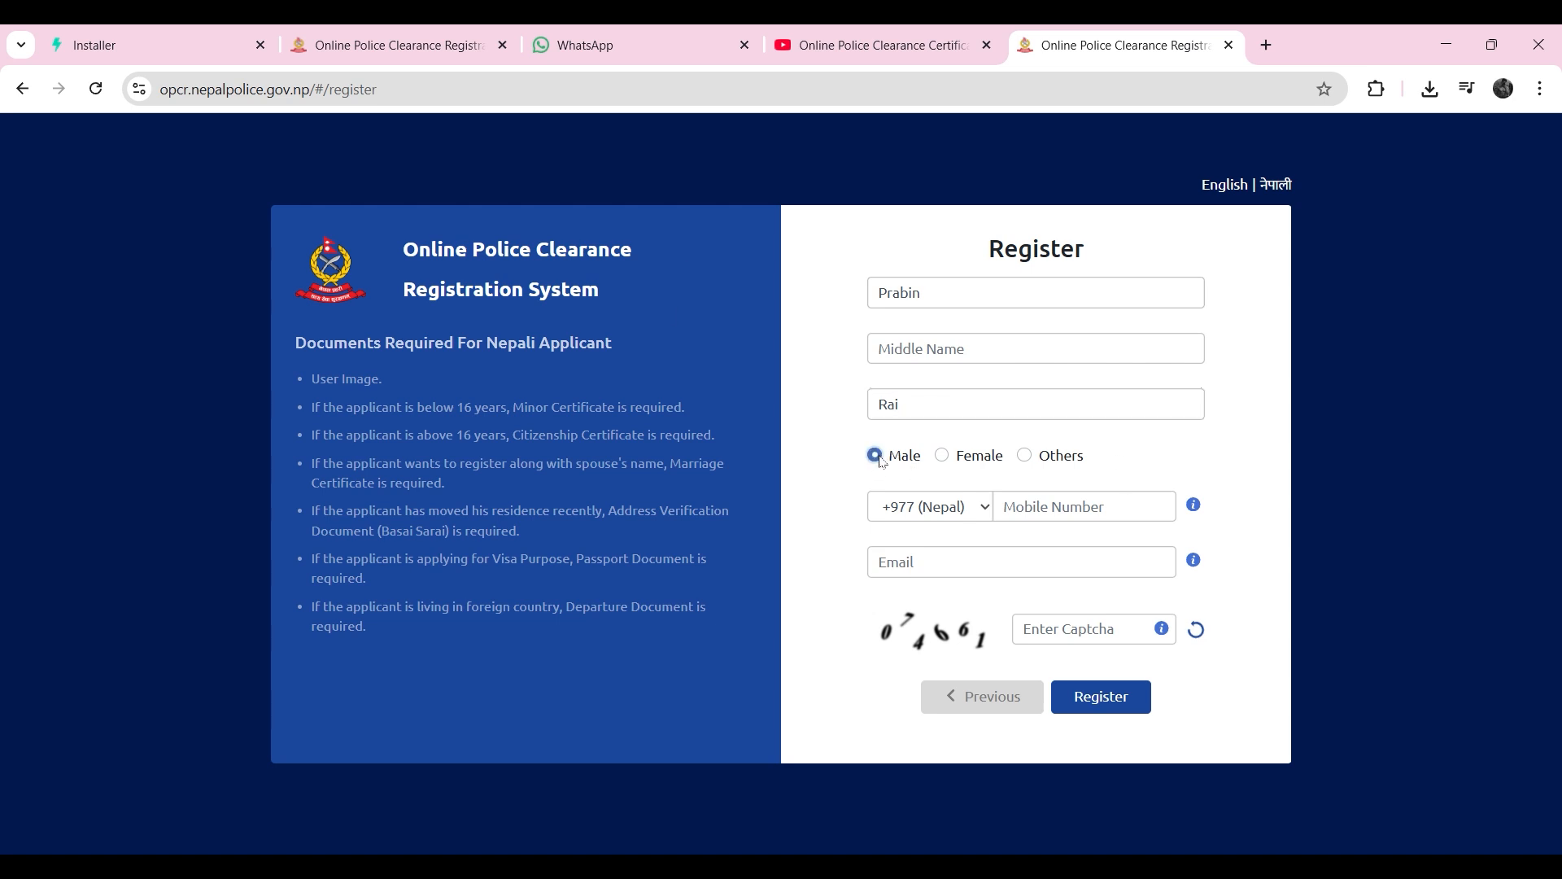
# Step: Enter the applicant's mobile number, email and the captcha code, and submit the registration
pyautogui.click(1068, 510)
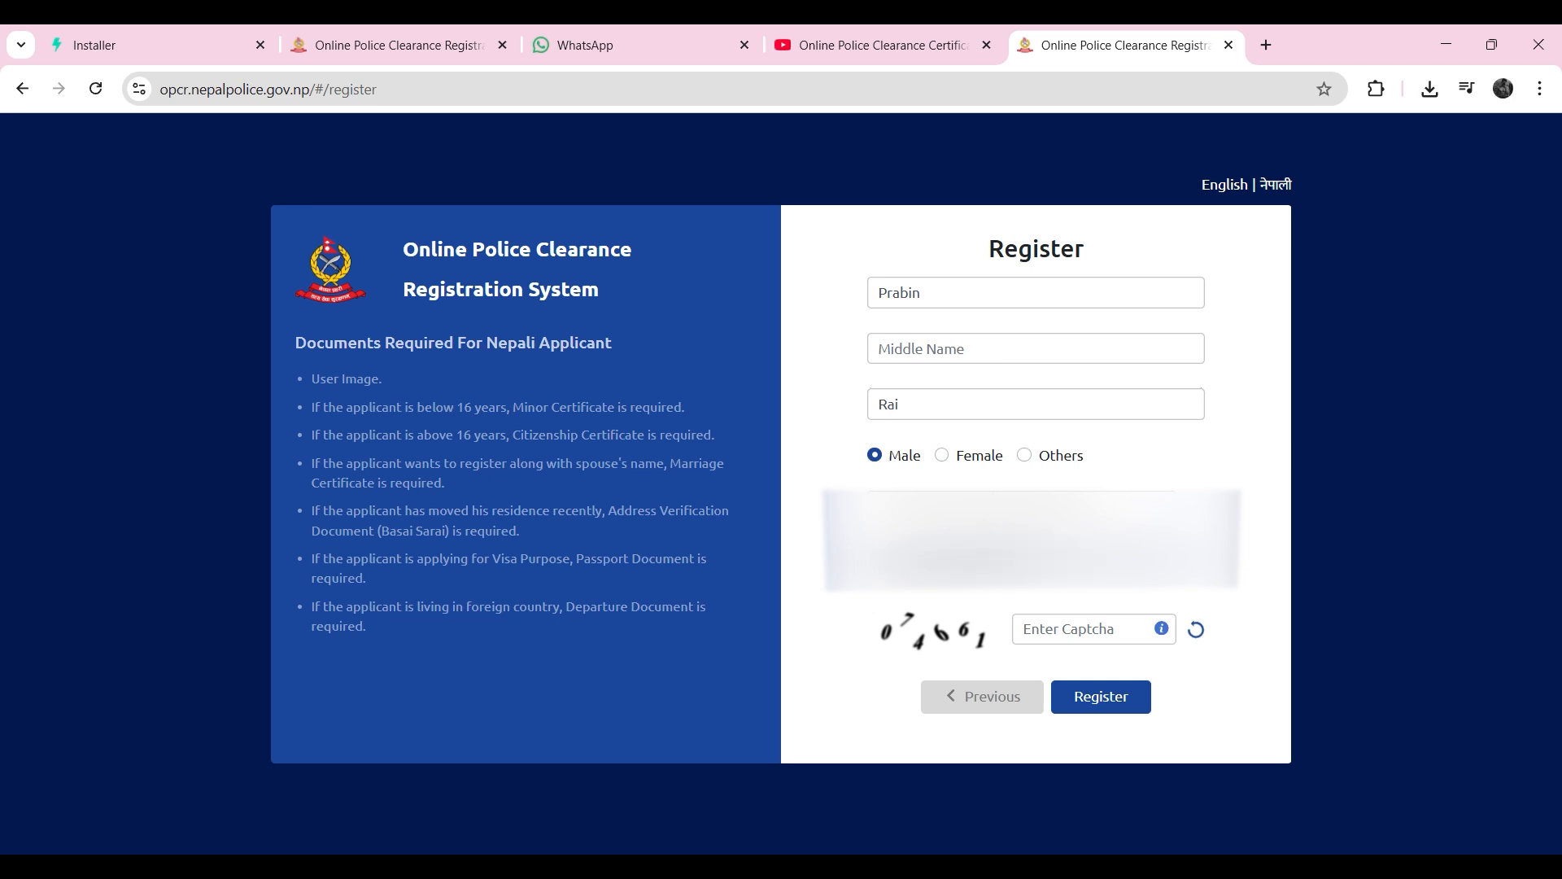
pyautogui.click(1107, 635)
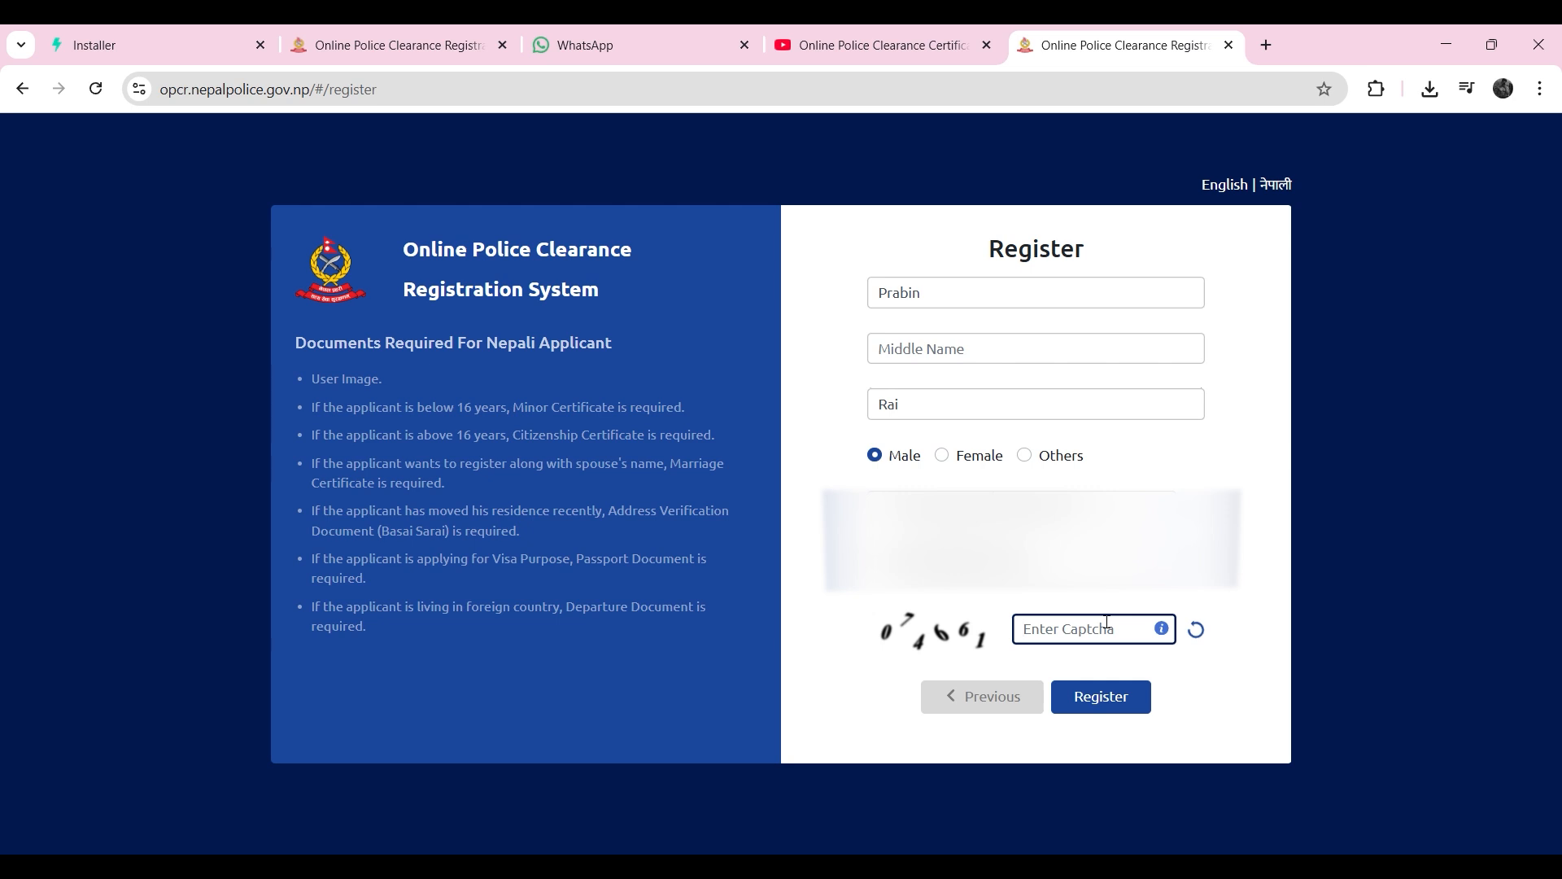
pyautogui.write('074661')
pyautogui.click(1130, 703)
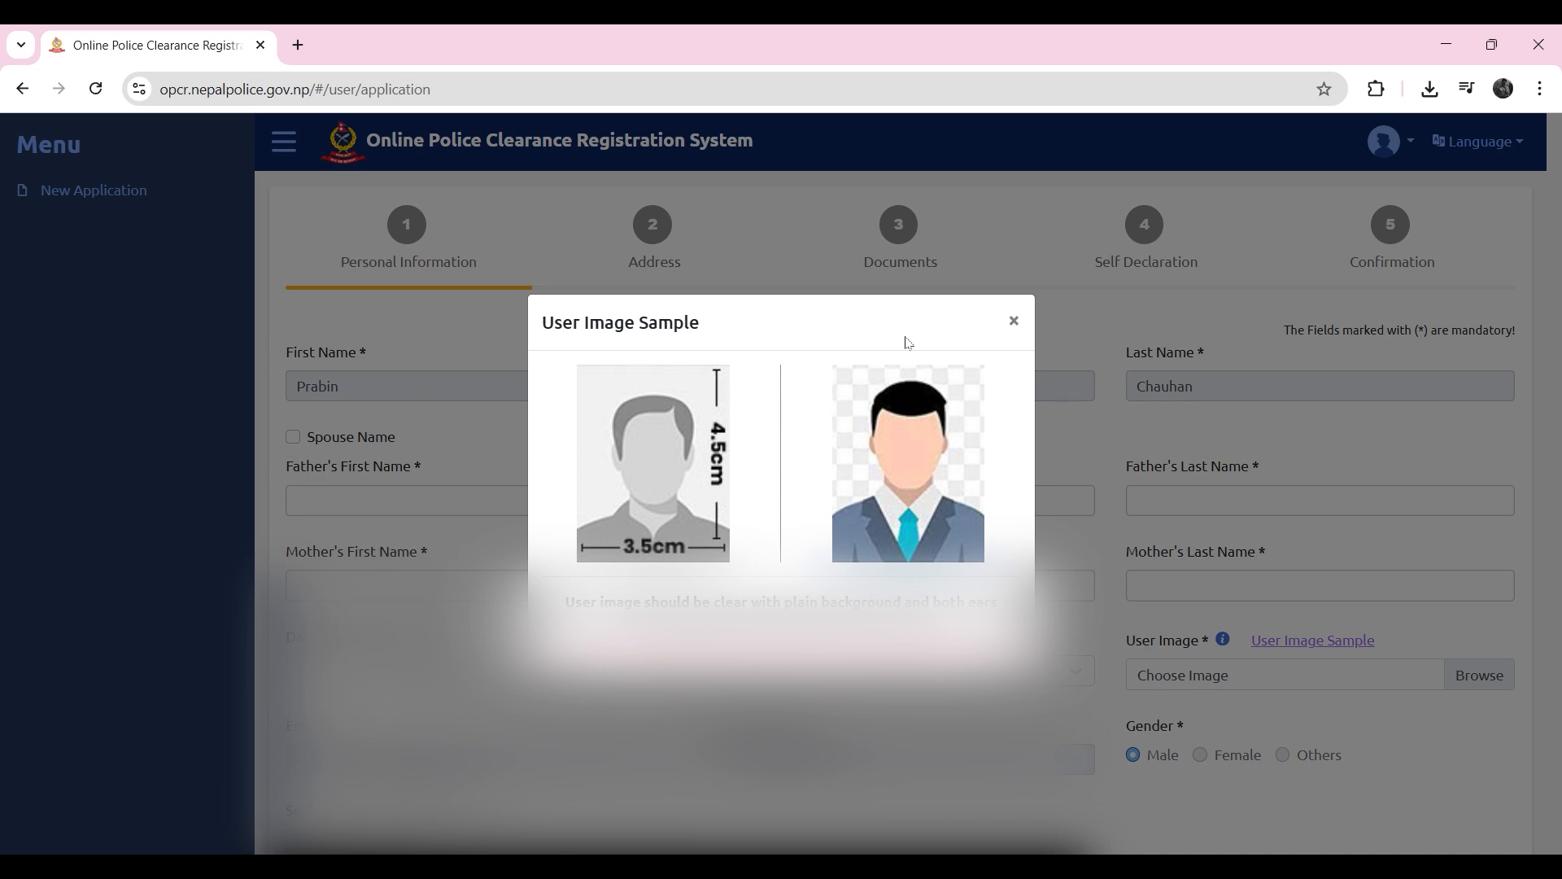
# Step: Close the user image sample and look over the personal information fields of the application form
pyautogui.click(1030, 323)
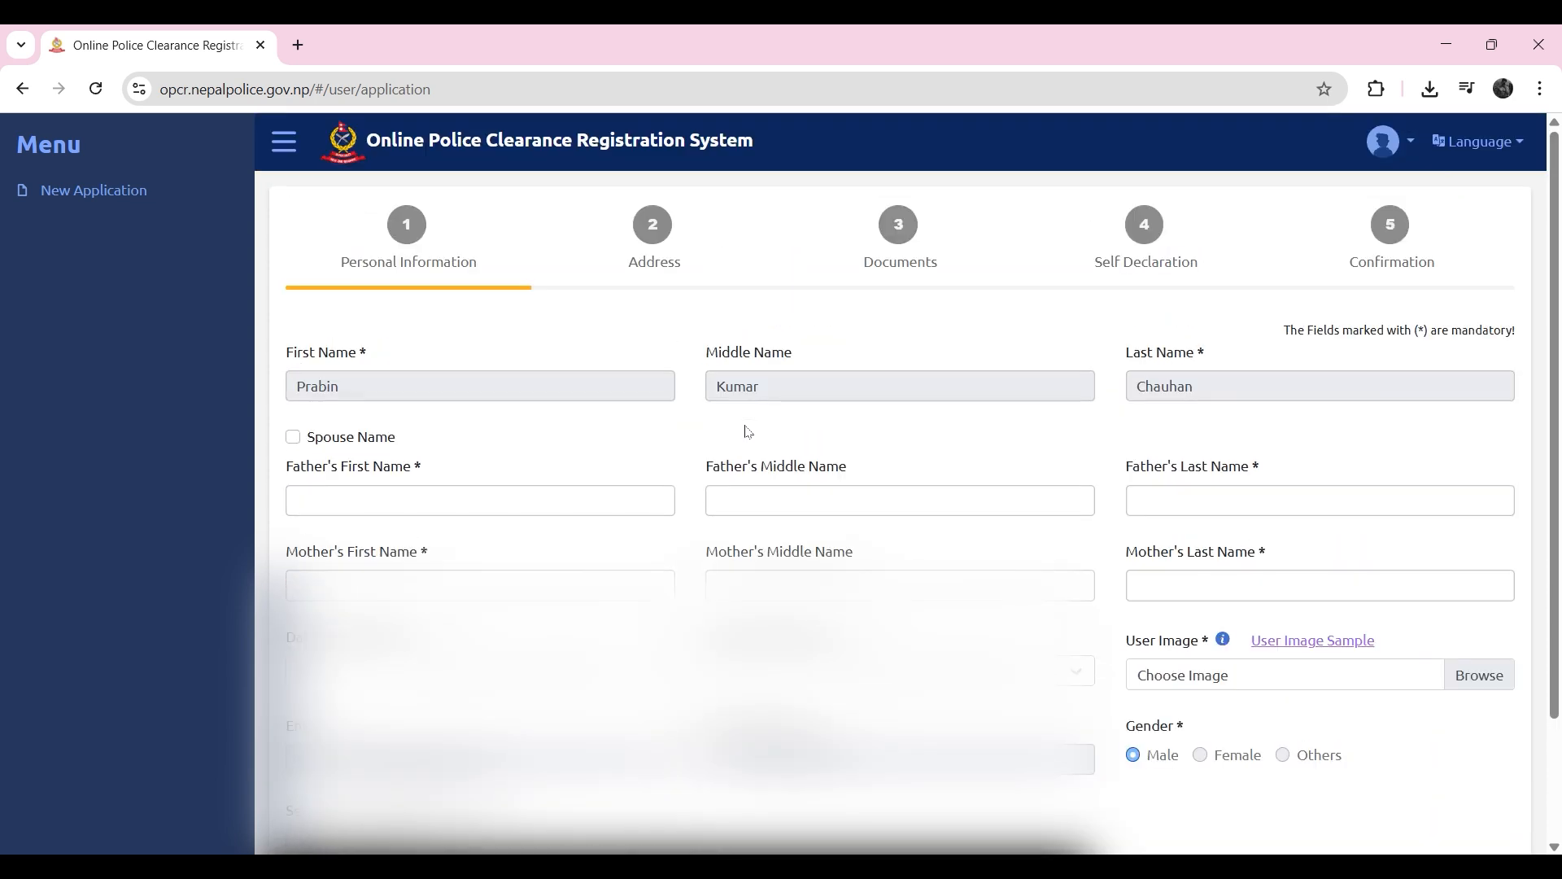
pyautogui.scroll(-2, 748, 431)
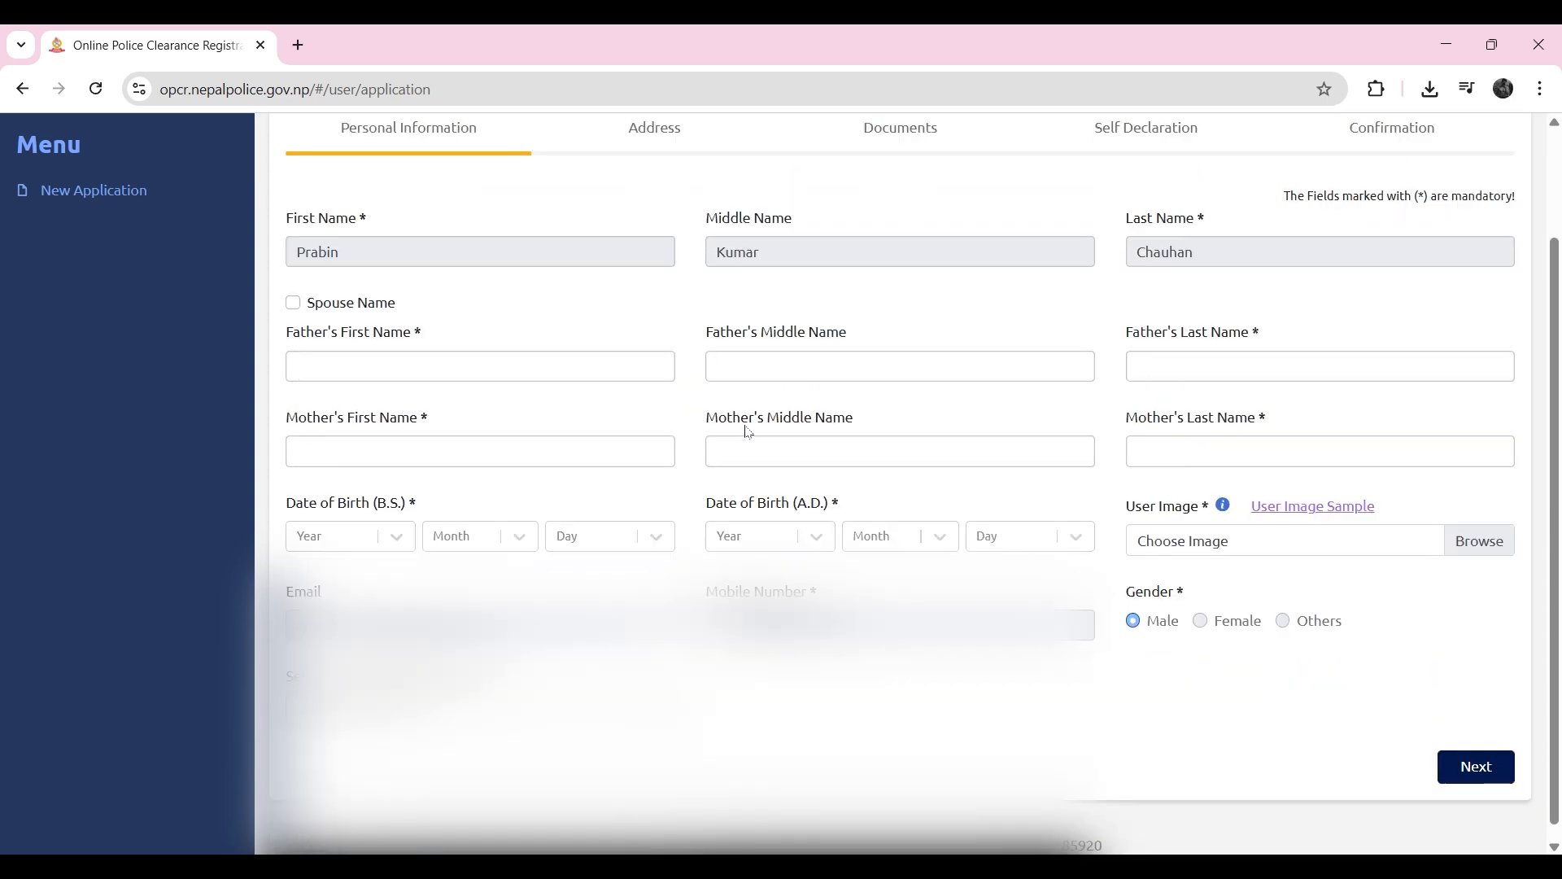
pyautogui.scroll(2, 754, 433)
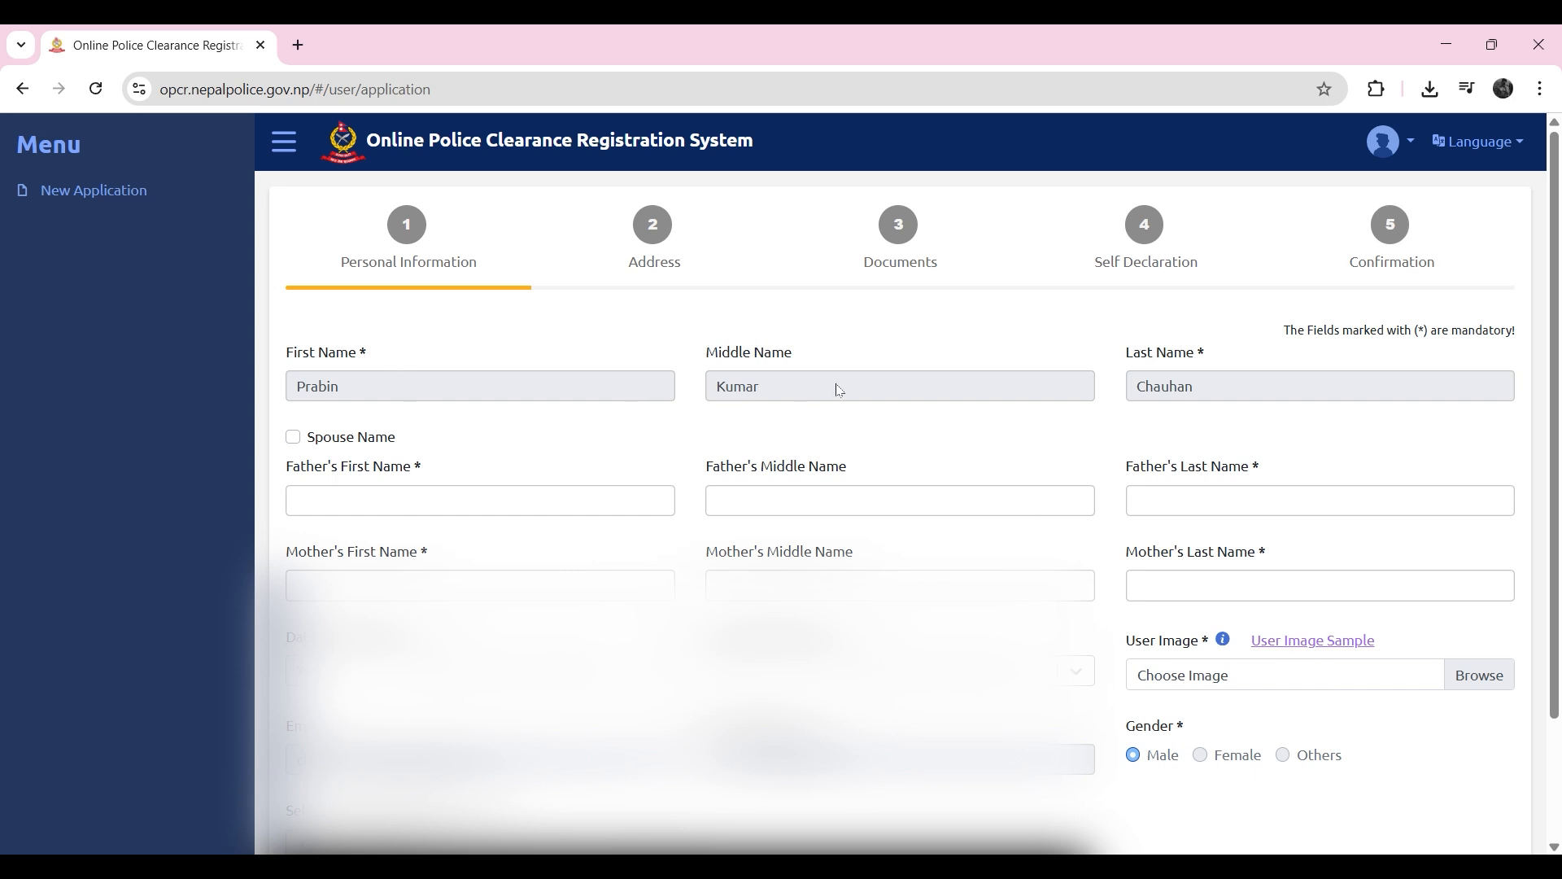
# Step: Fill in the father's first, middle and last name in the personal information section
pyautogui.moveTo(445, 428); pyautogui.dragTo(297, 438)
pyautogui.click(421, 495)
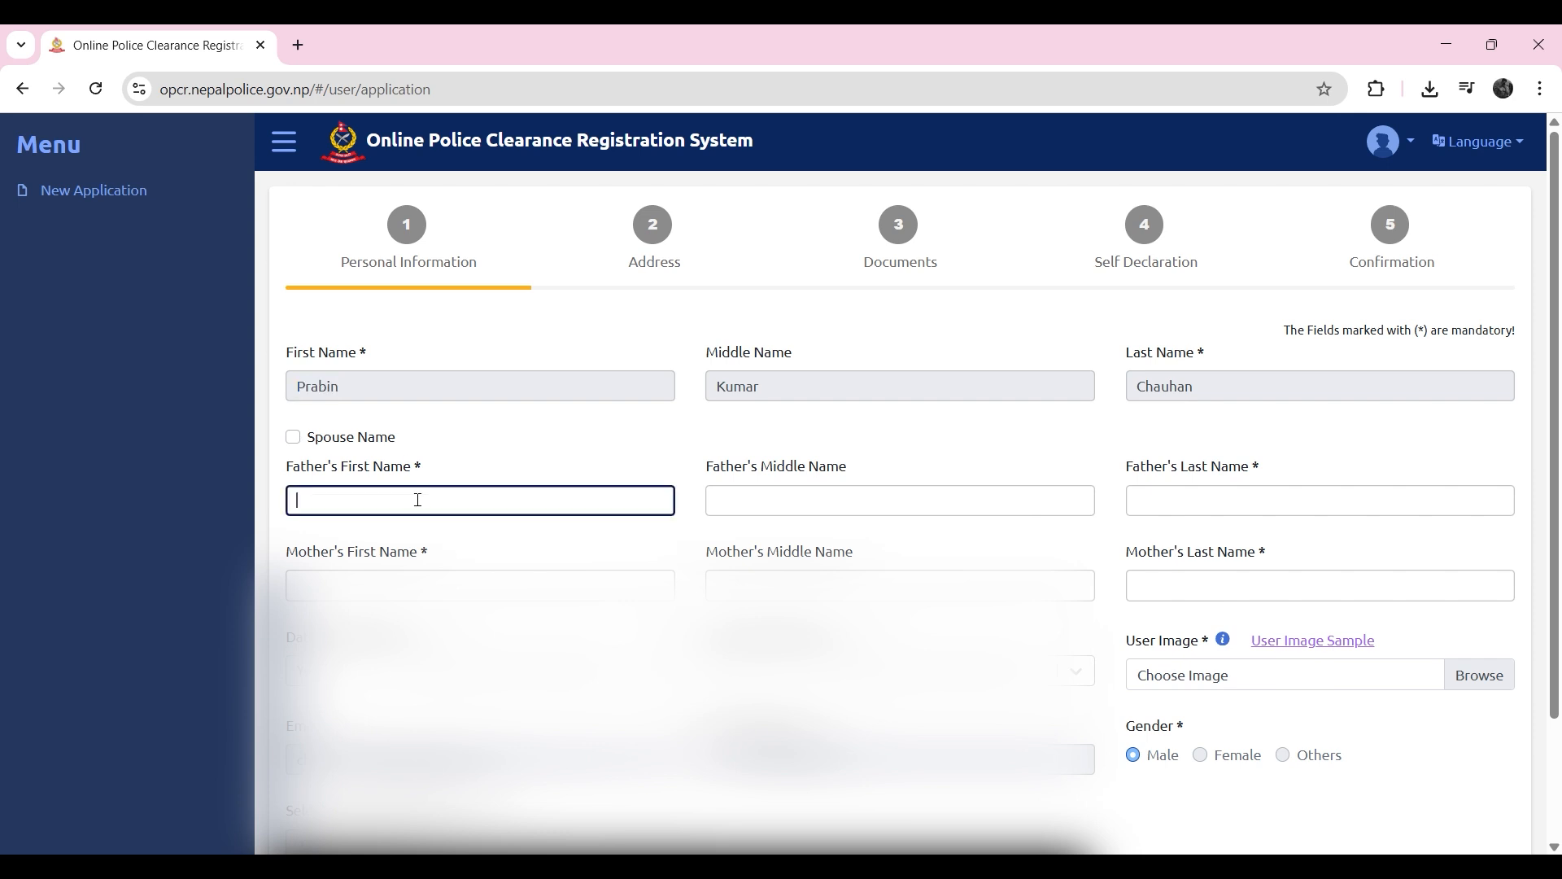
pyautogui.click(854, 502)
pyautogui.click(1269, 499)
# Step: Fill in the mother's first, middle and last name
pyautogui.click(488, 584)
pyautogui.click(859, 583)
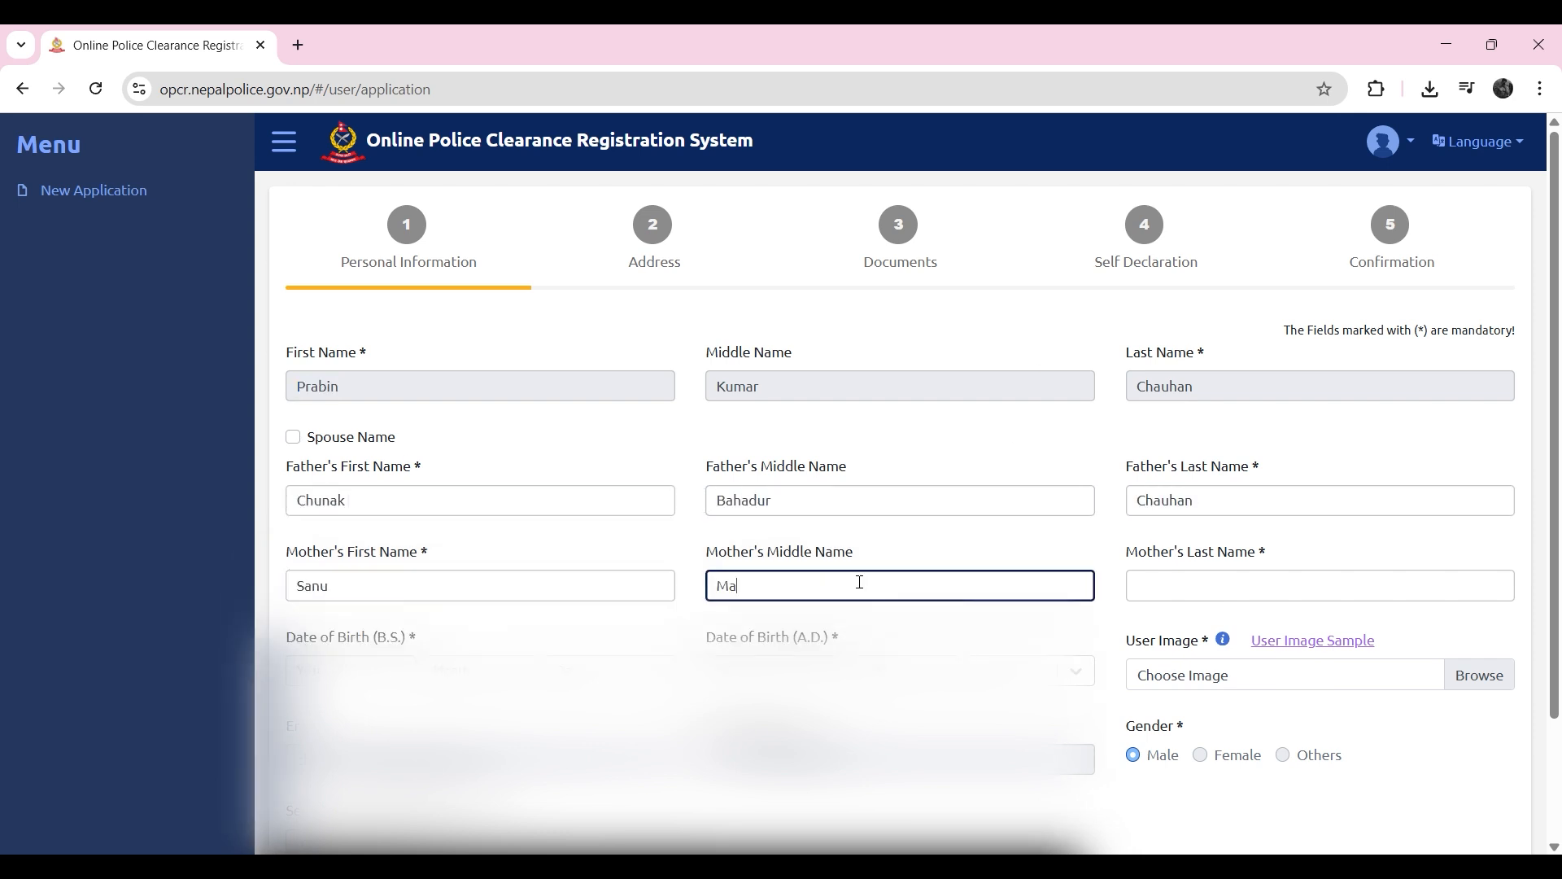
pyautogui.click(1318, 585)
# Step: Set the application purpose to Apply with Citizenship and Passport and continue to the Address section
pyautogui.scroll(-5, 1318, 586)
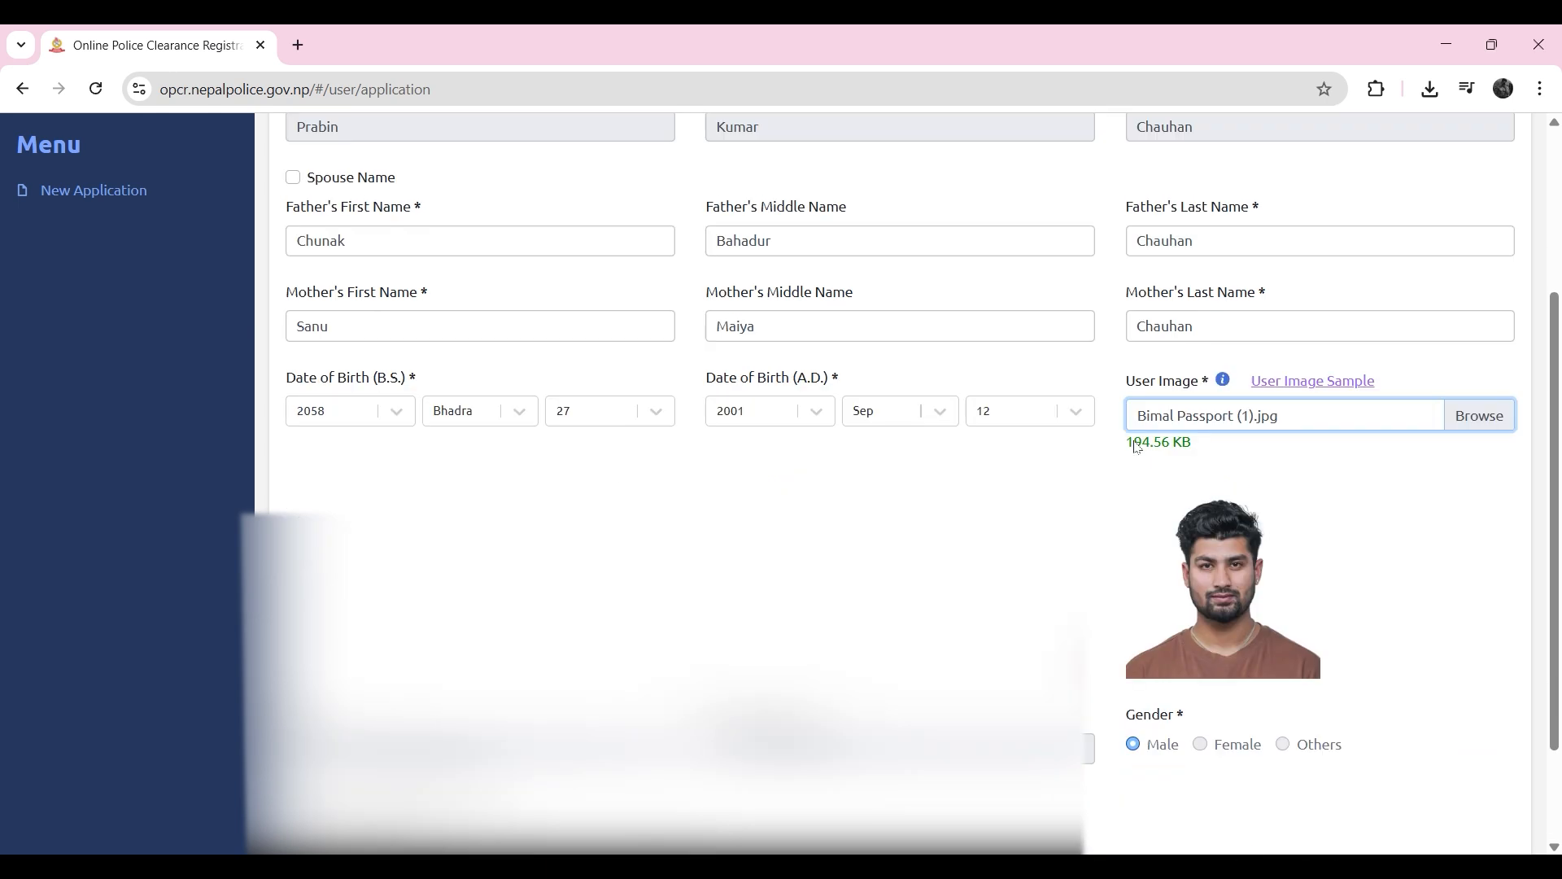
pyautogui.scroll(-2, 481, 628)
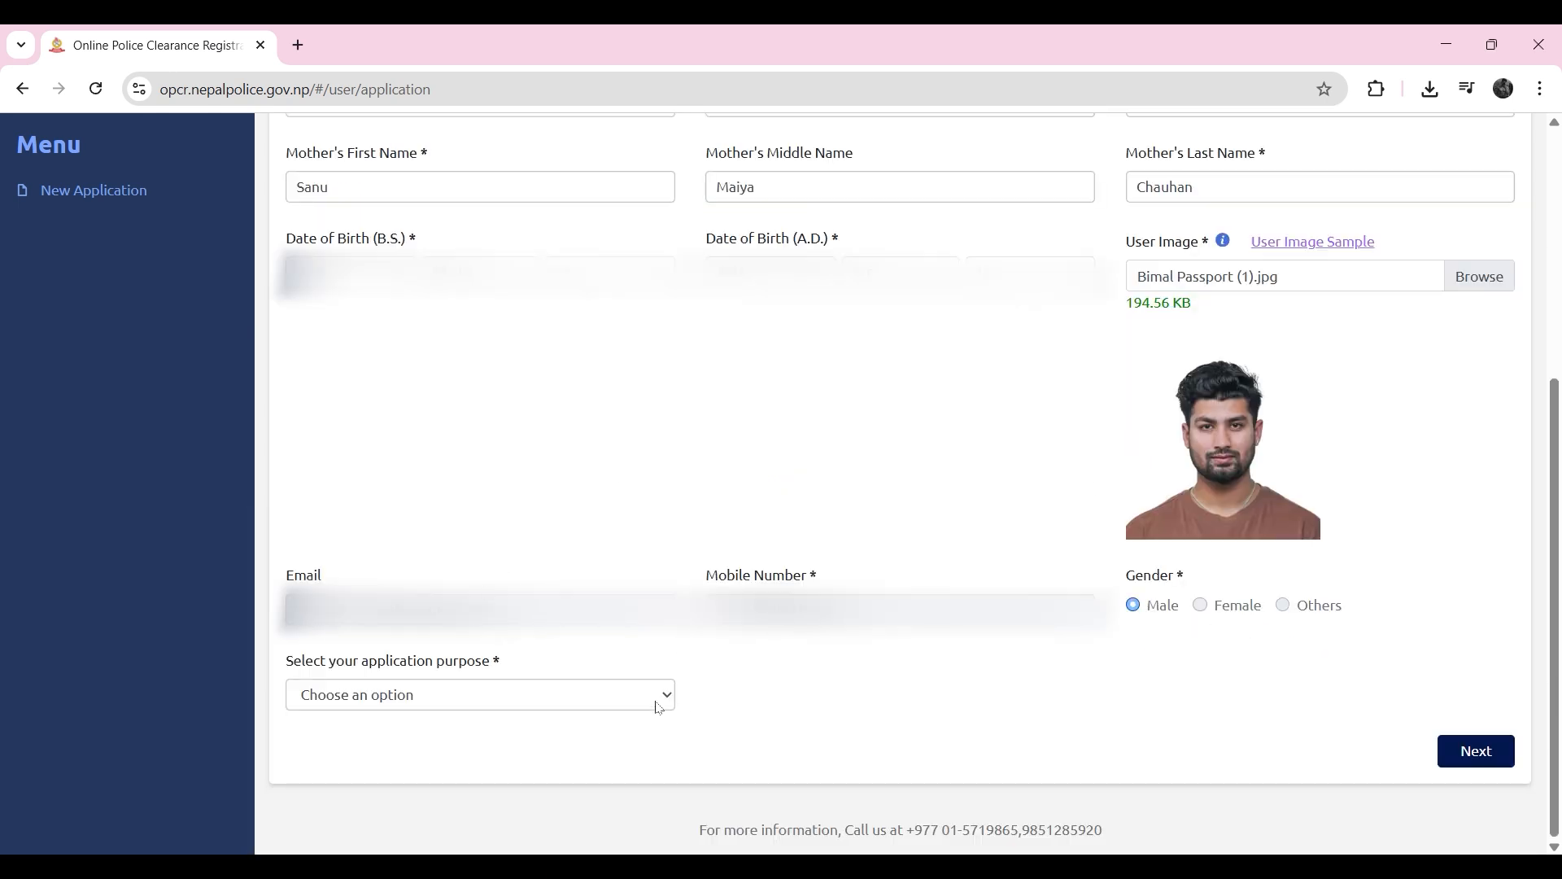
pyautogui.click(621, 695)
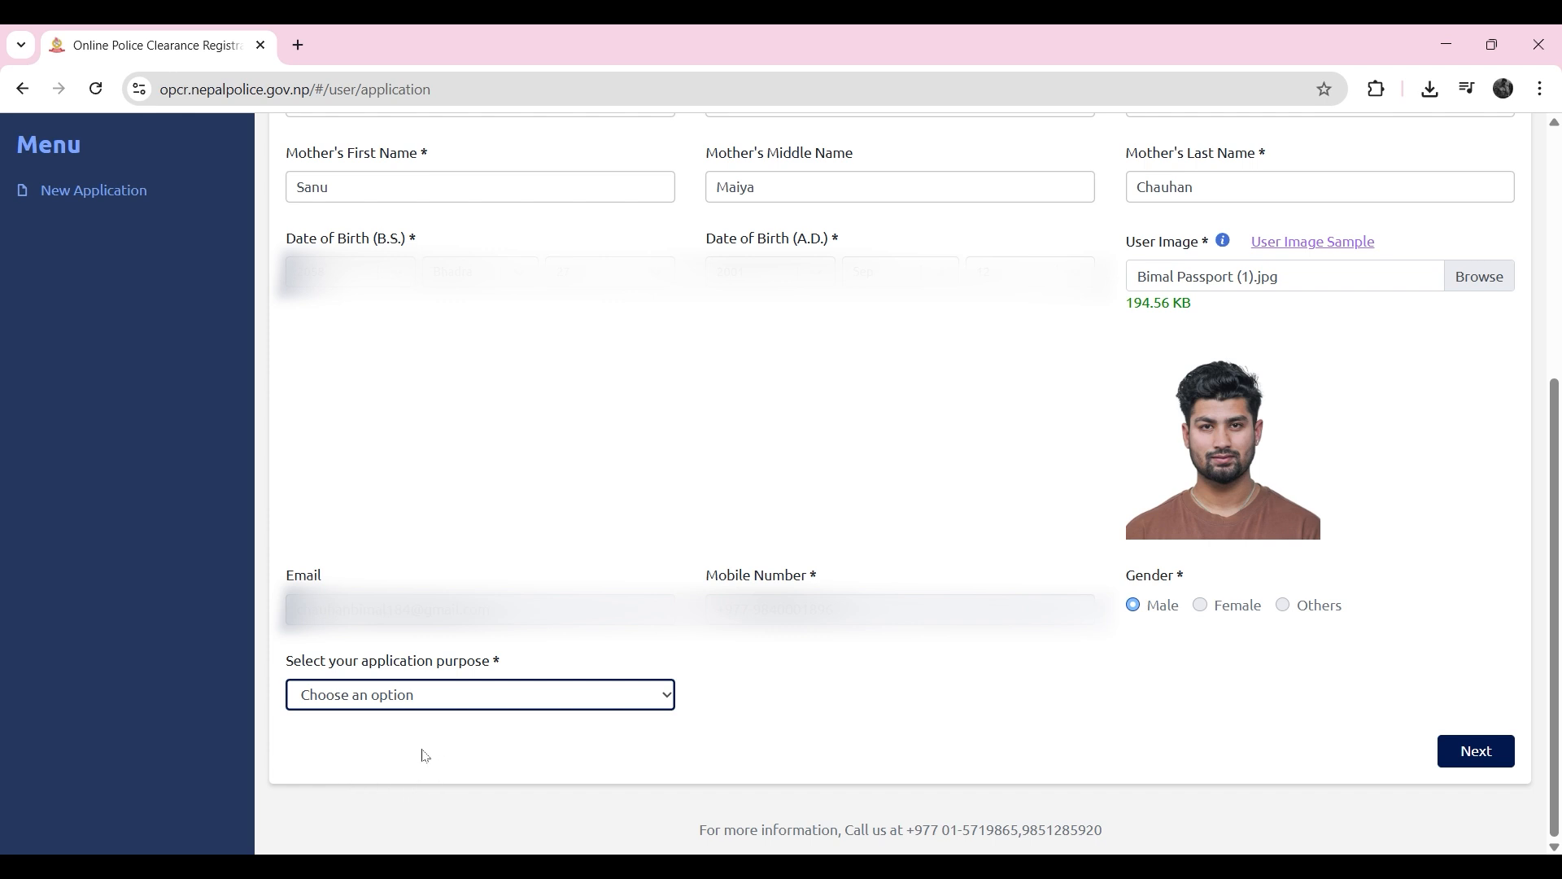
pyautogui.click(461, 739)
pyautogui.click(1477, 750)
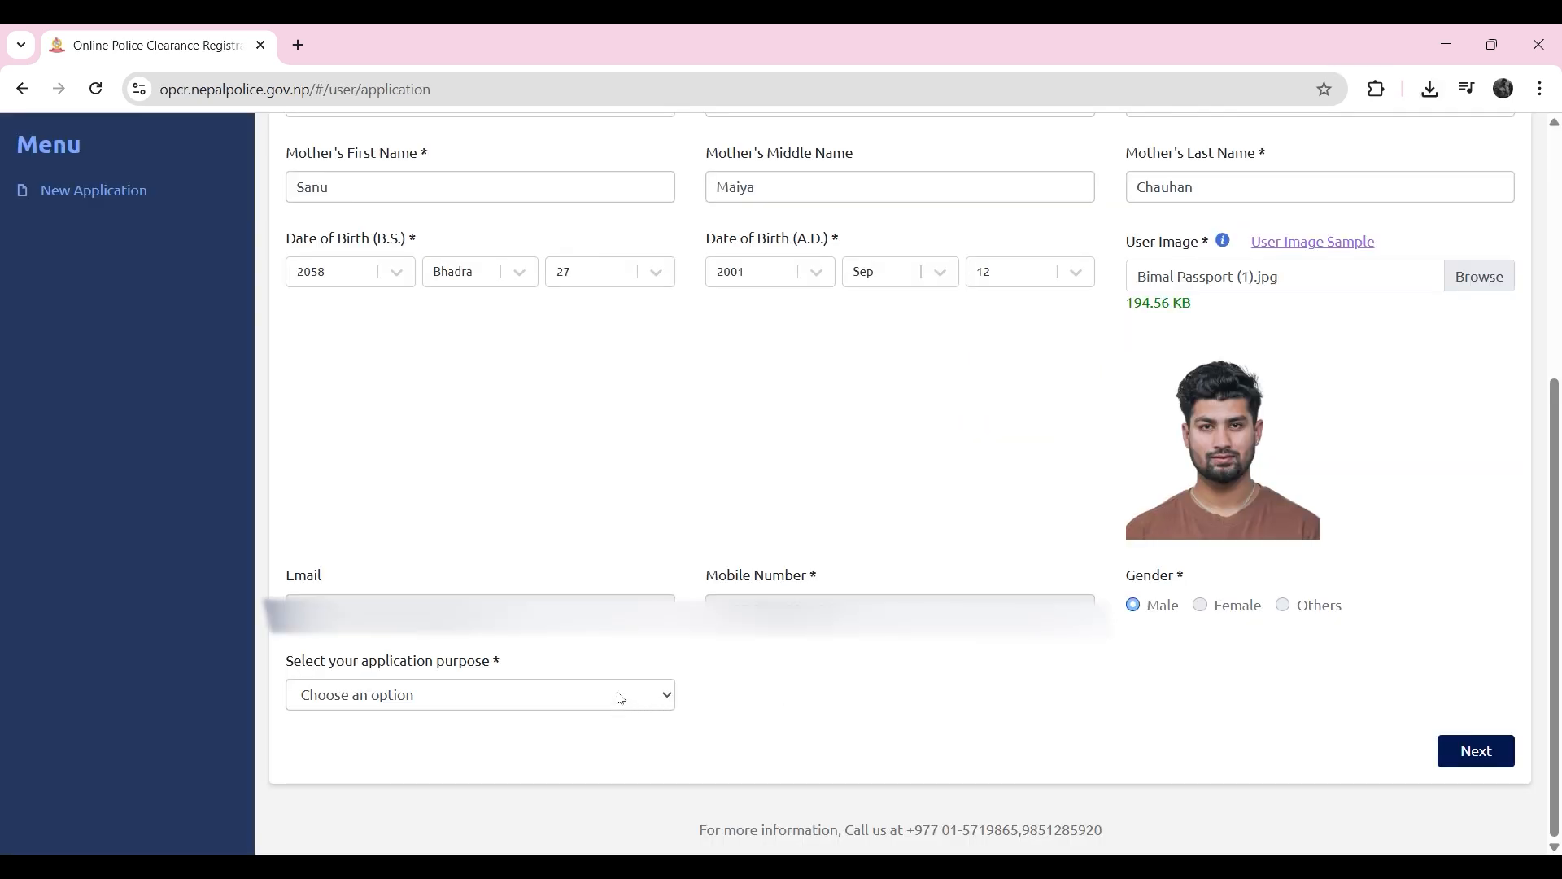
pyautogui.click(616, 698)
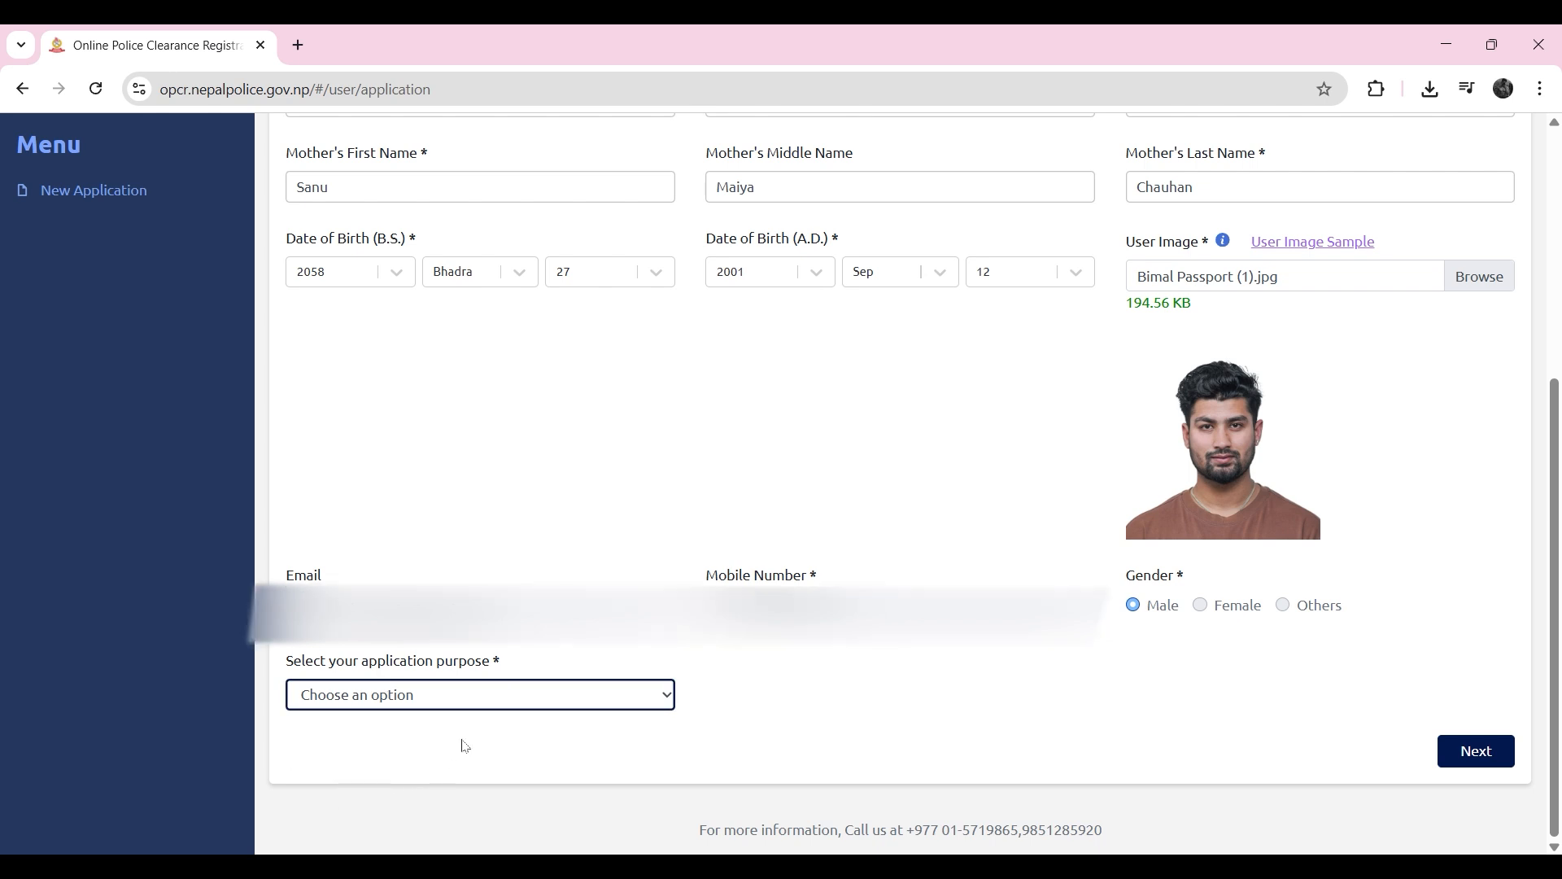
pyautogui.press('Down')
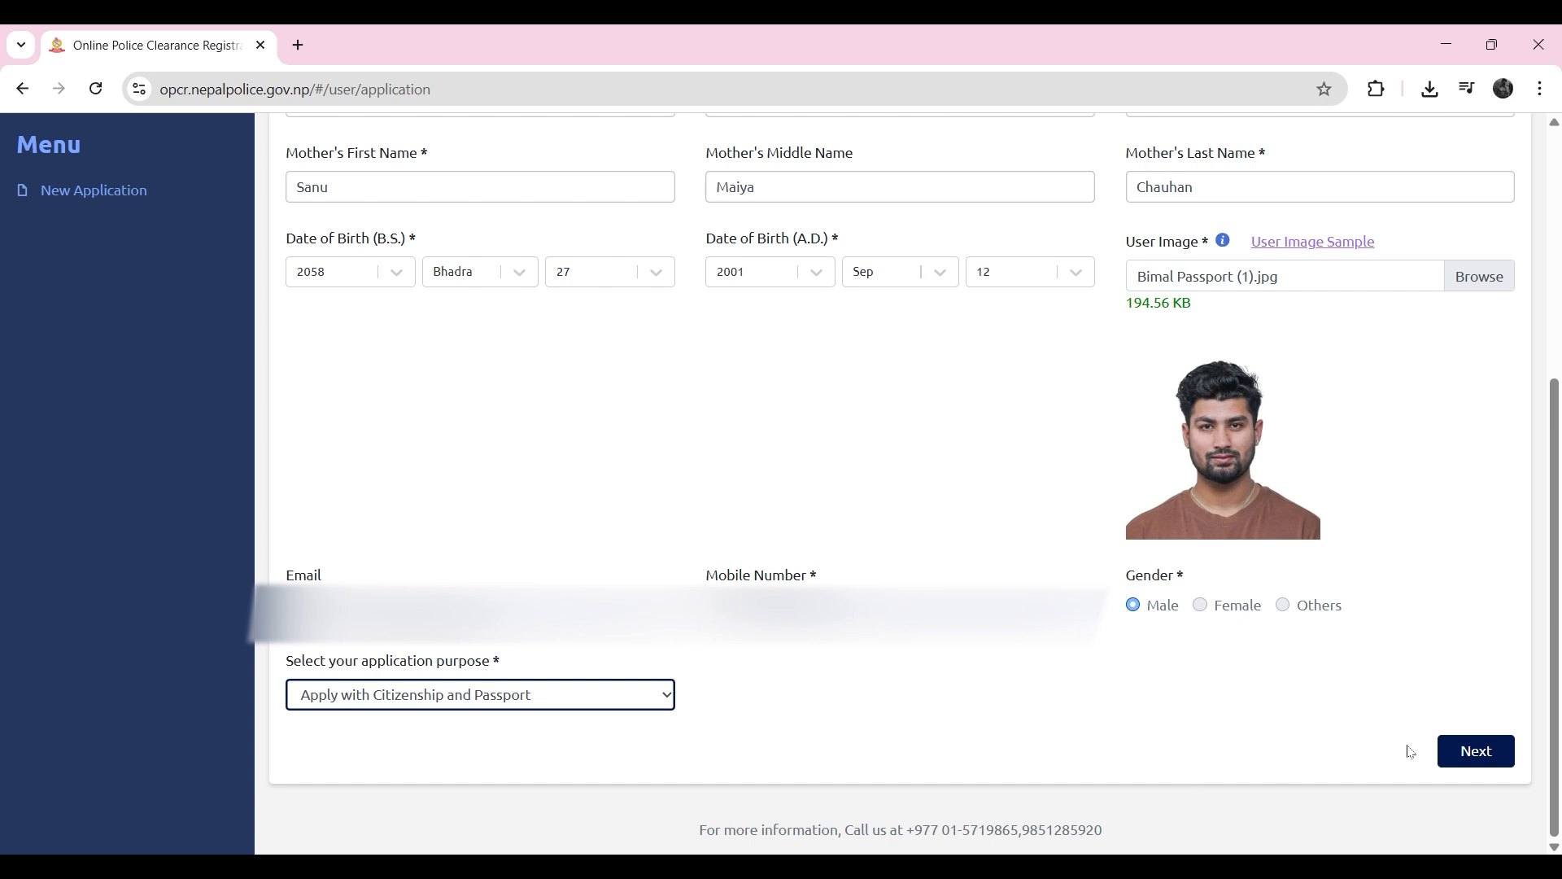
pyautogui.click(1480, 752)
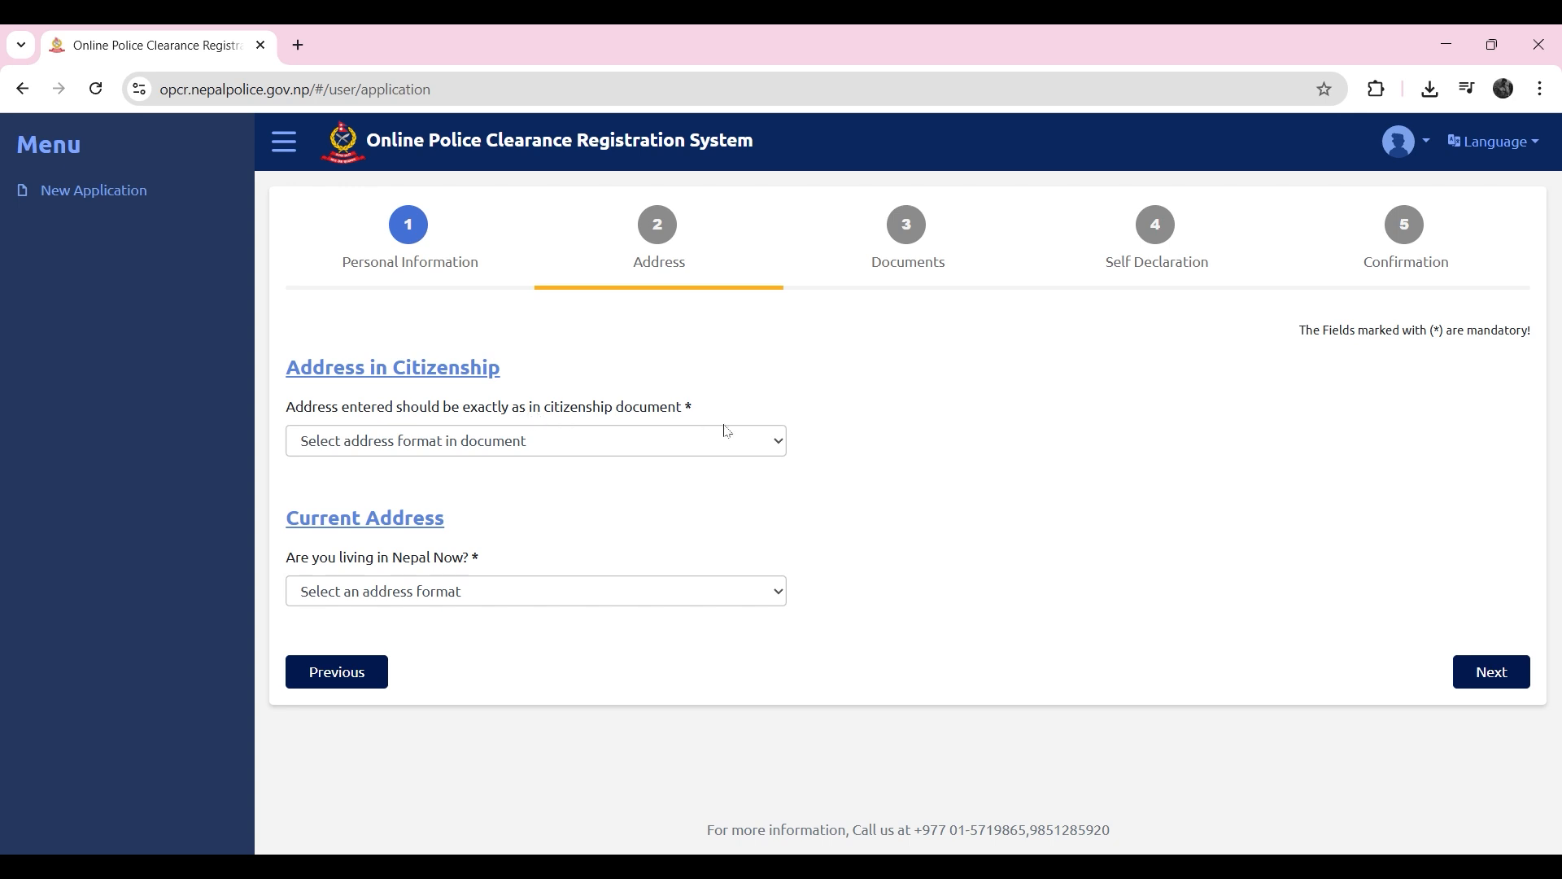
# Step: Fill in the citizenship address in the new province-based format, with its province, district, municipality, ward number and street
pyautogui.click(749, 445)
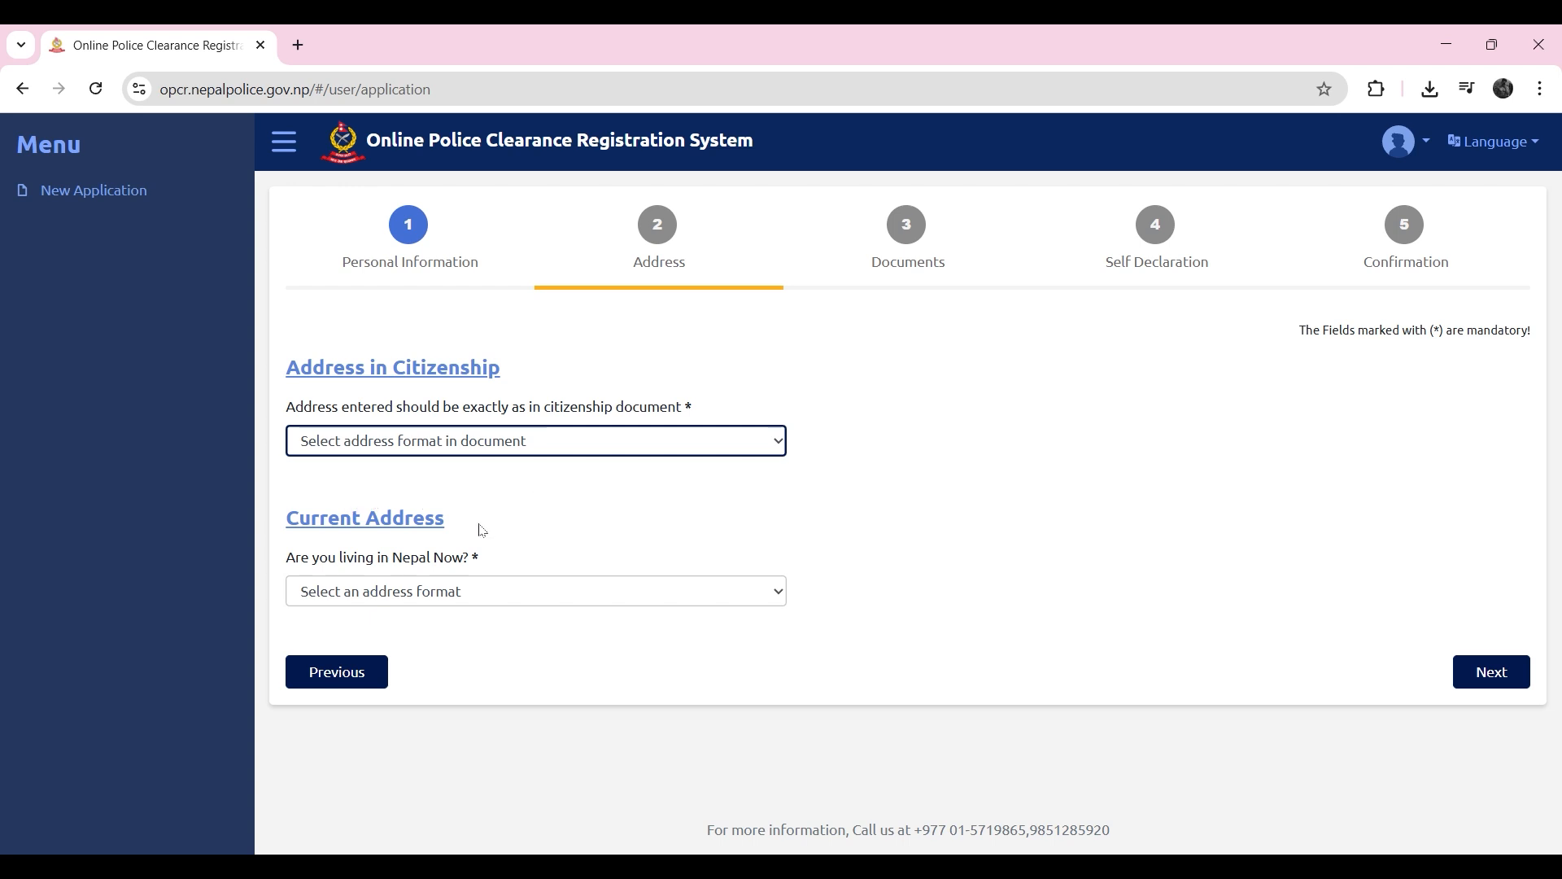
pyautogui.press('Down')
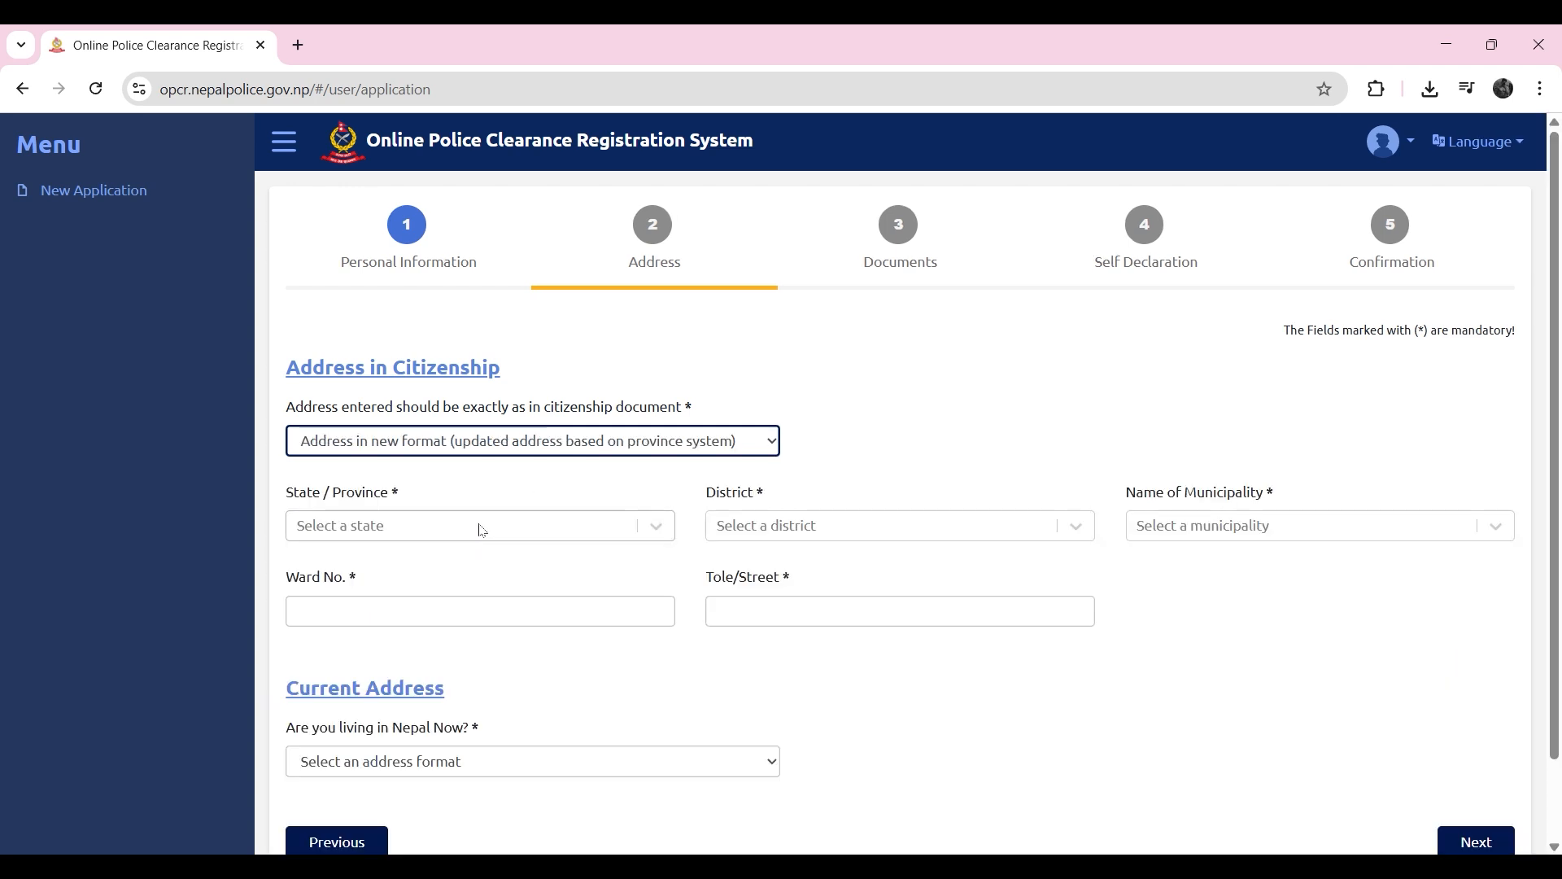
pyautogui.click(598, 533)
pyautogui.click(480, 571)
pyautogui.click(904, 533)
pyautogui.write('kat')
pyautogui.press('Return')
pyautogui.click(1316, 534)
pyautogui.click(1316, 571)
pyautogui.click(434, 623)
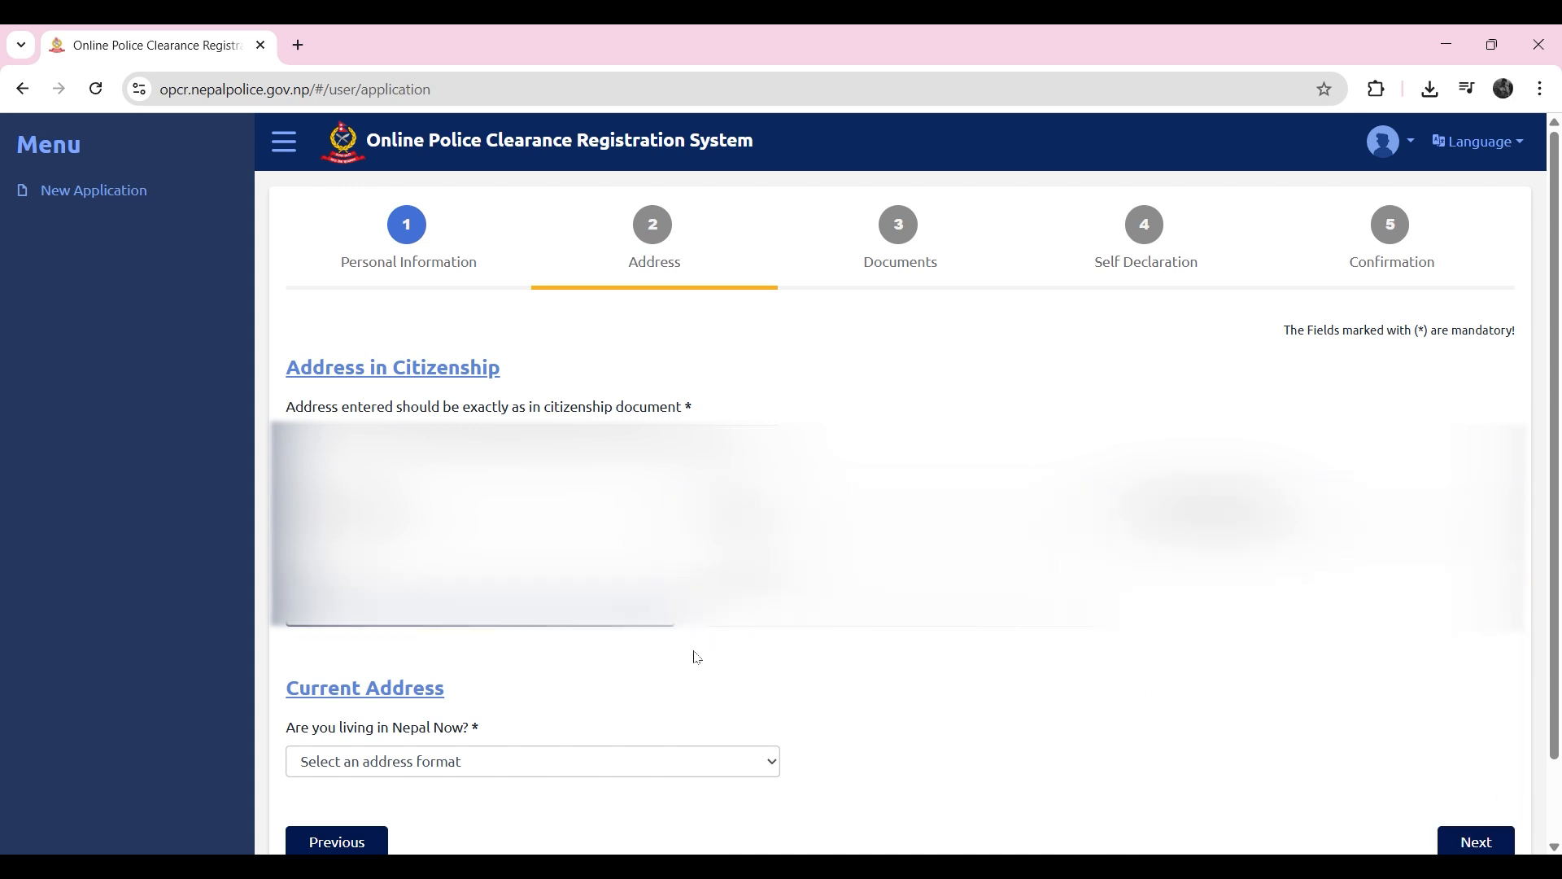
pyautogui.click(899, 609)
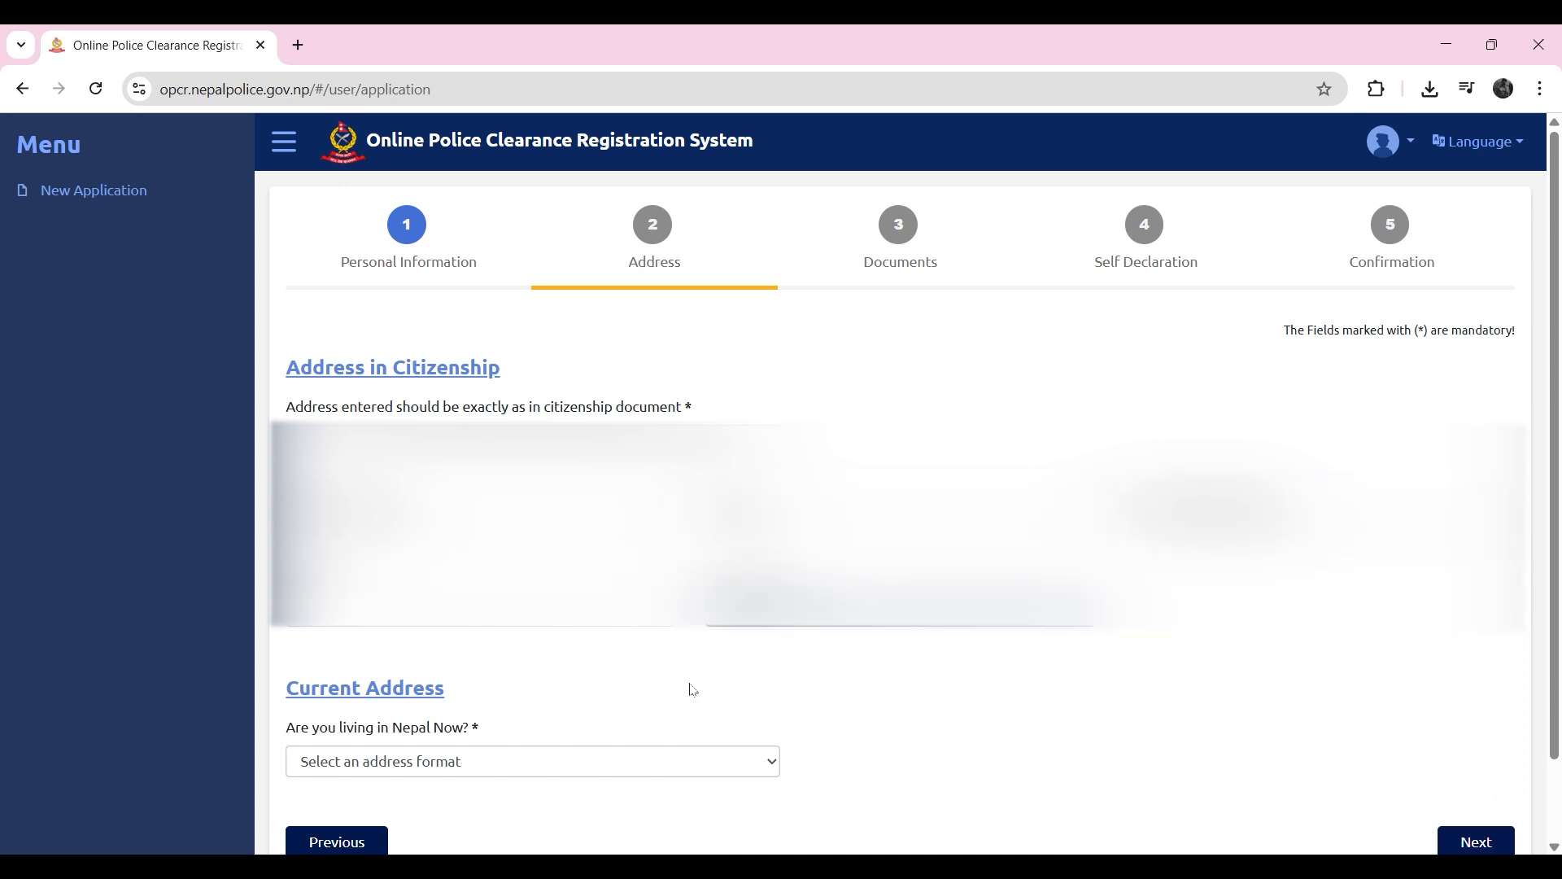
# Step: State for the current address that the applicant is living in Nepal
pyautogui.scroll(-2, 682, 729)
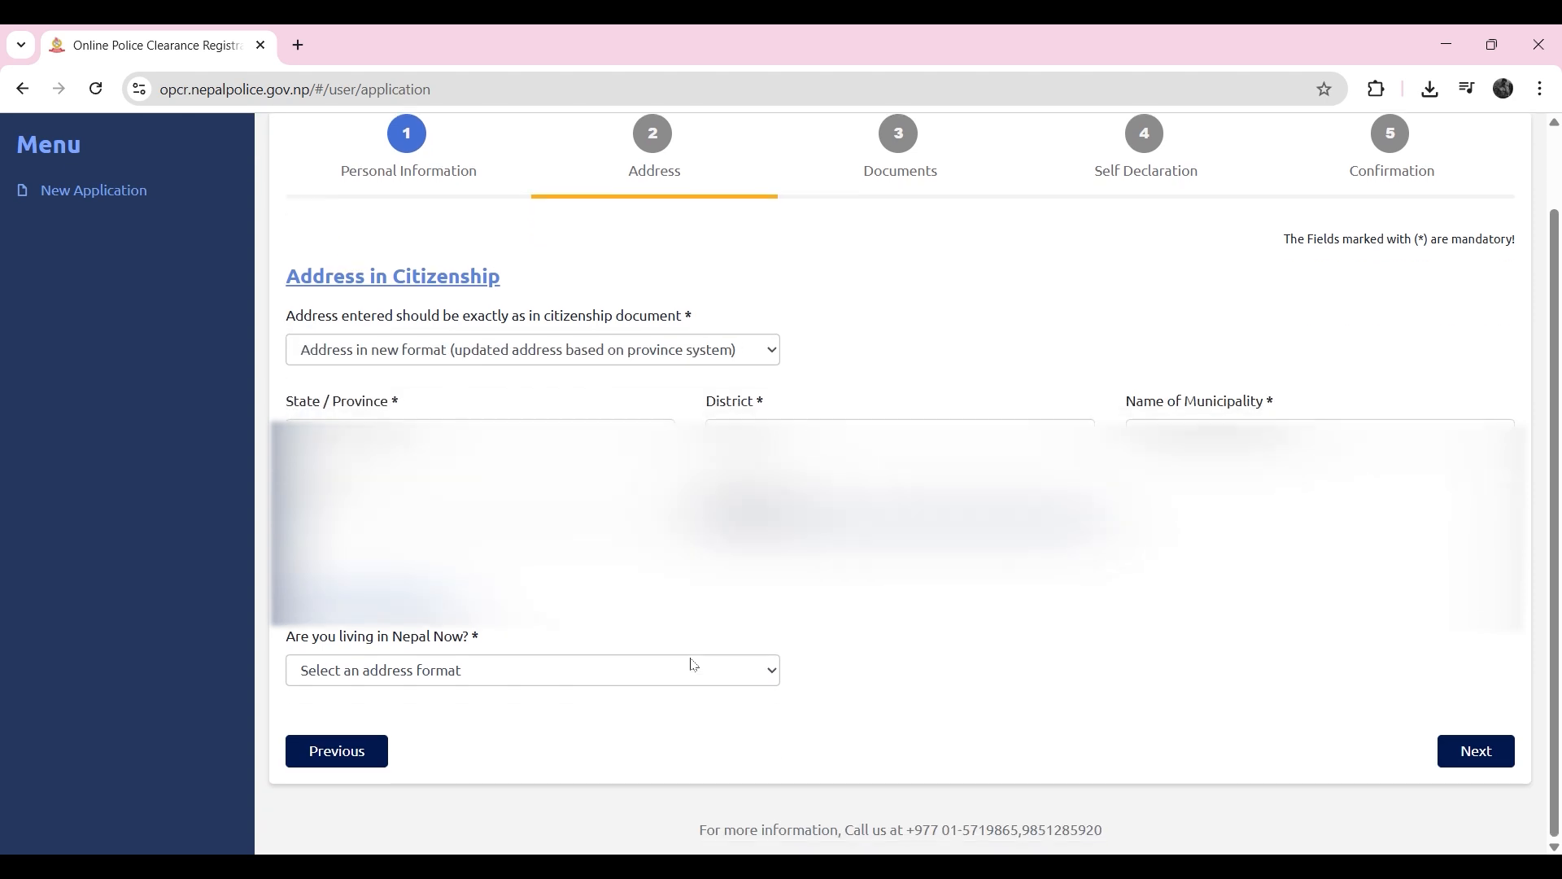
pyautogui.click(507, 672)
pyautogui.click(406, 729)
pyautogui.scroll(-1, 773, 624)
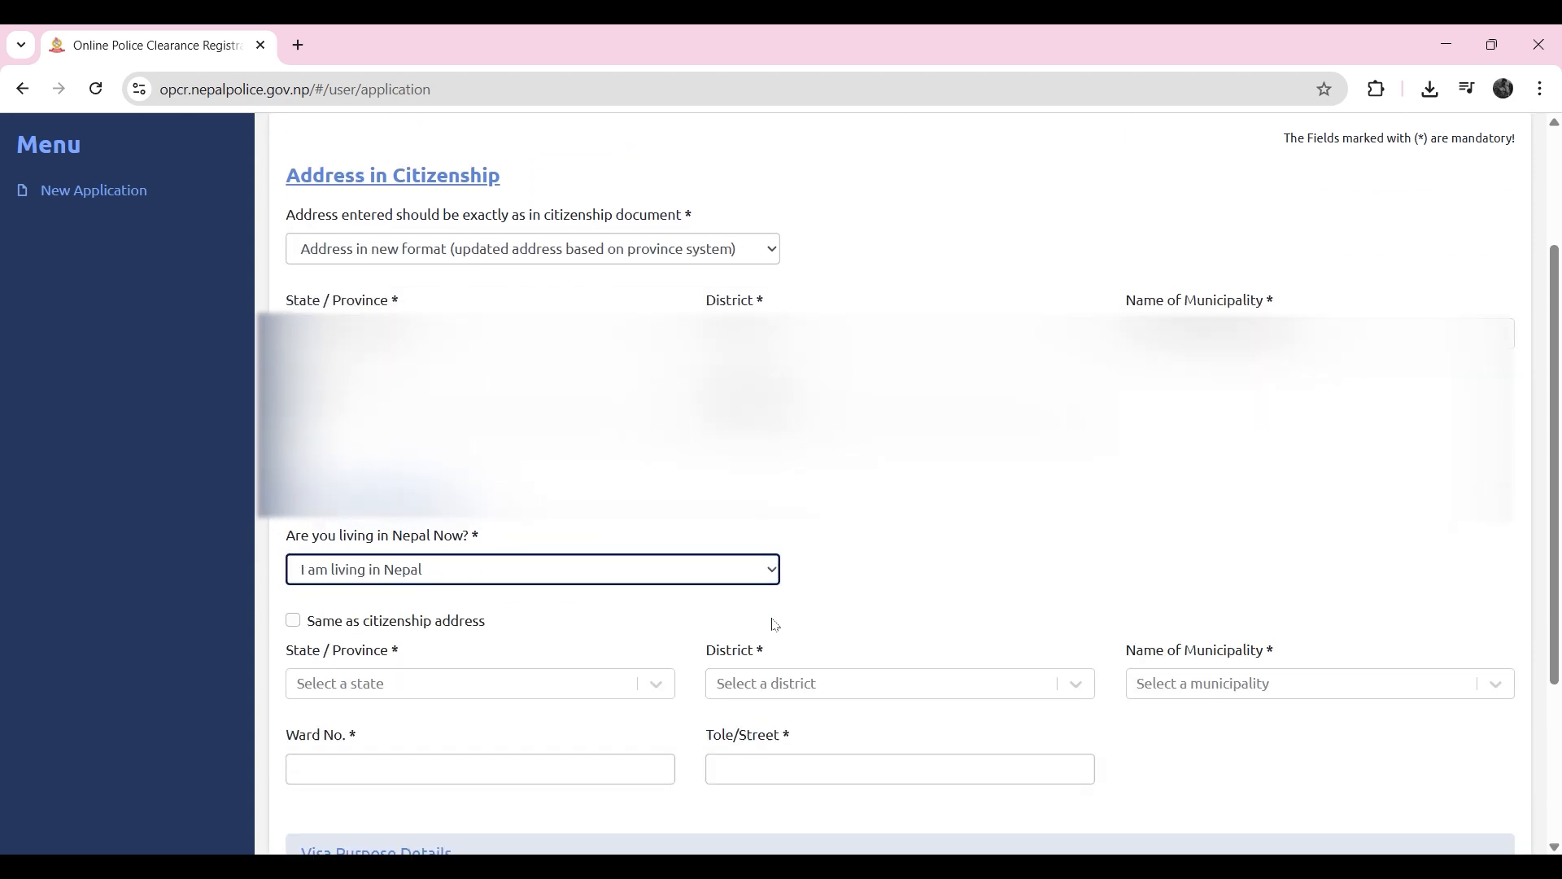
# Step: Fill in the current address with its province, district, municipality, ward number and street
pyautogui.scroll(-1, 776, 625)
pyautogui.click(352, 606)
pyautogui.click(372, 378)
pyautogui.click(366, 606)
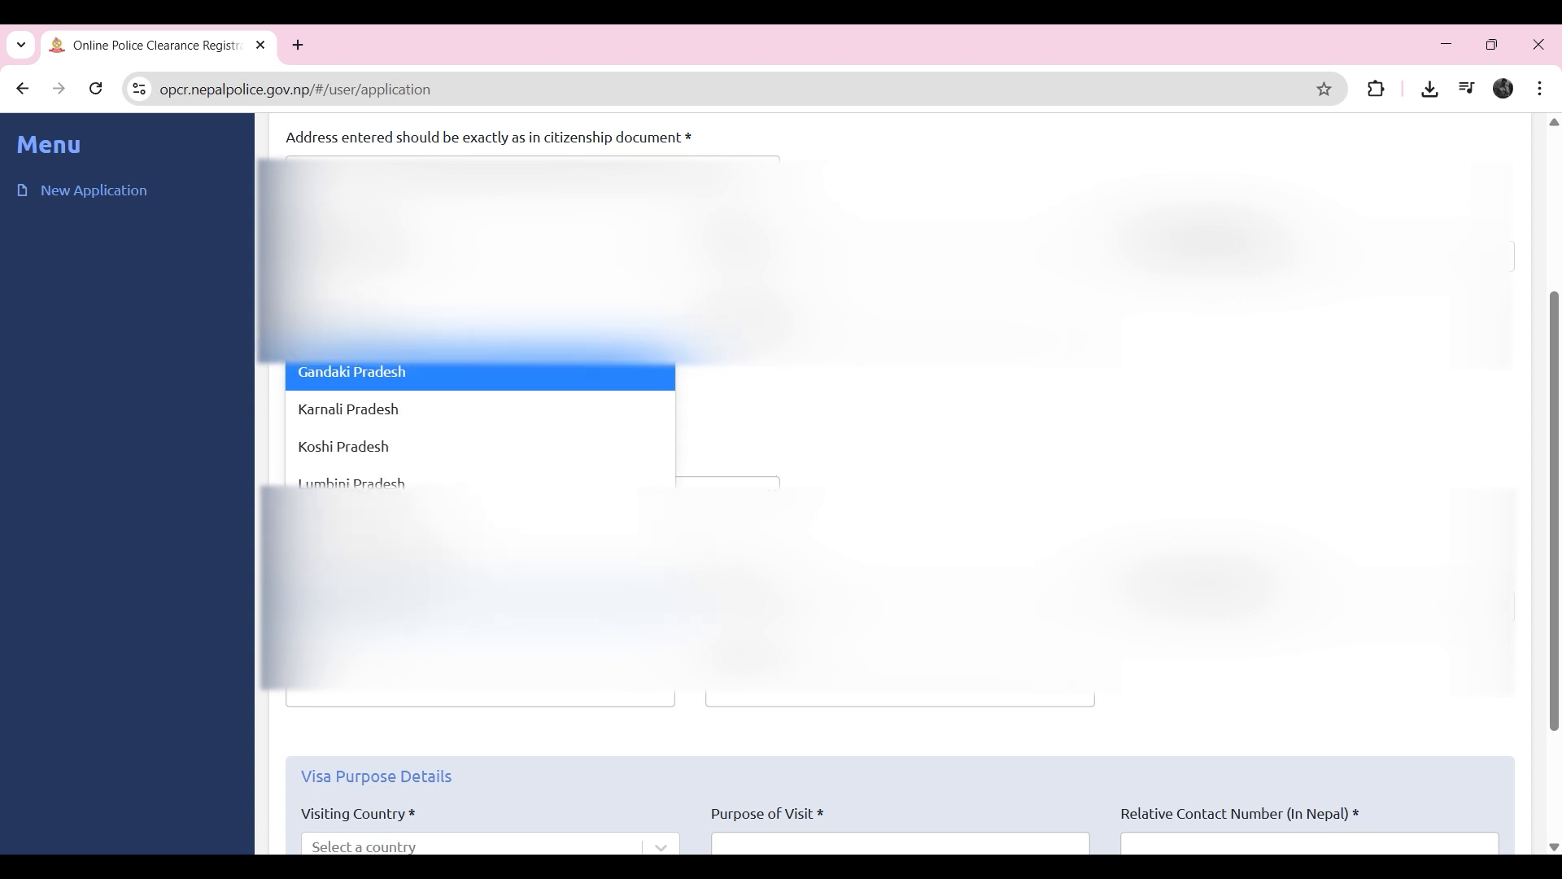
pyautogui.click(370, 465)
pyautogui.click(863, 257)
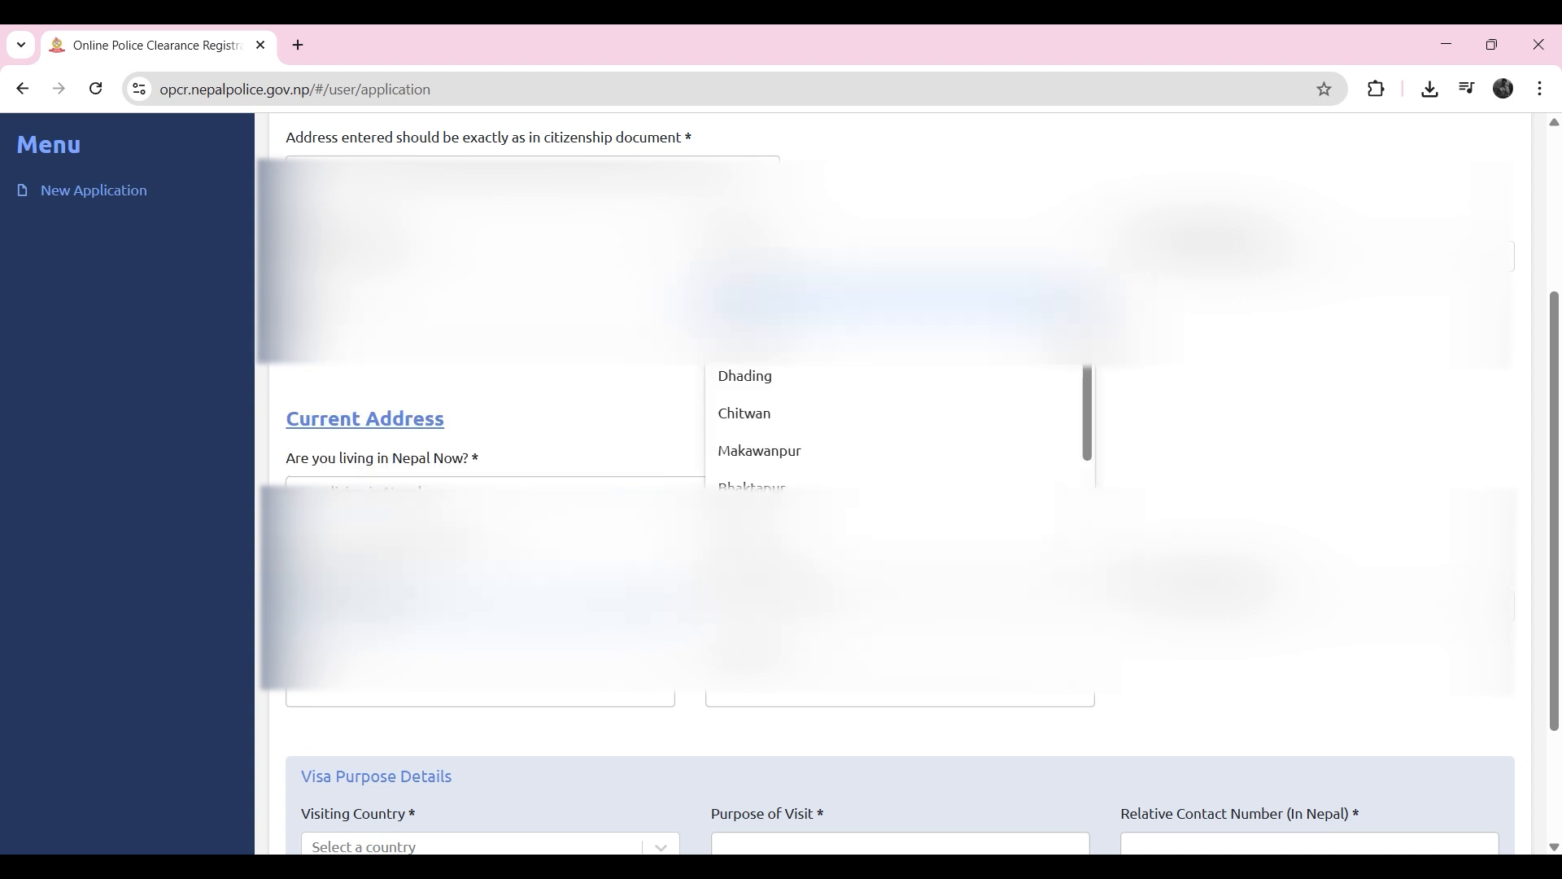
pyautogui.click(863, 563)
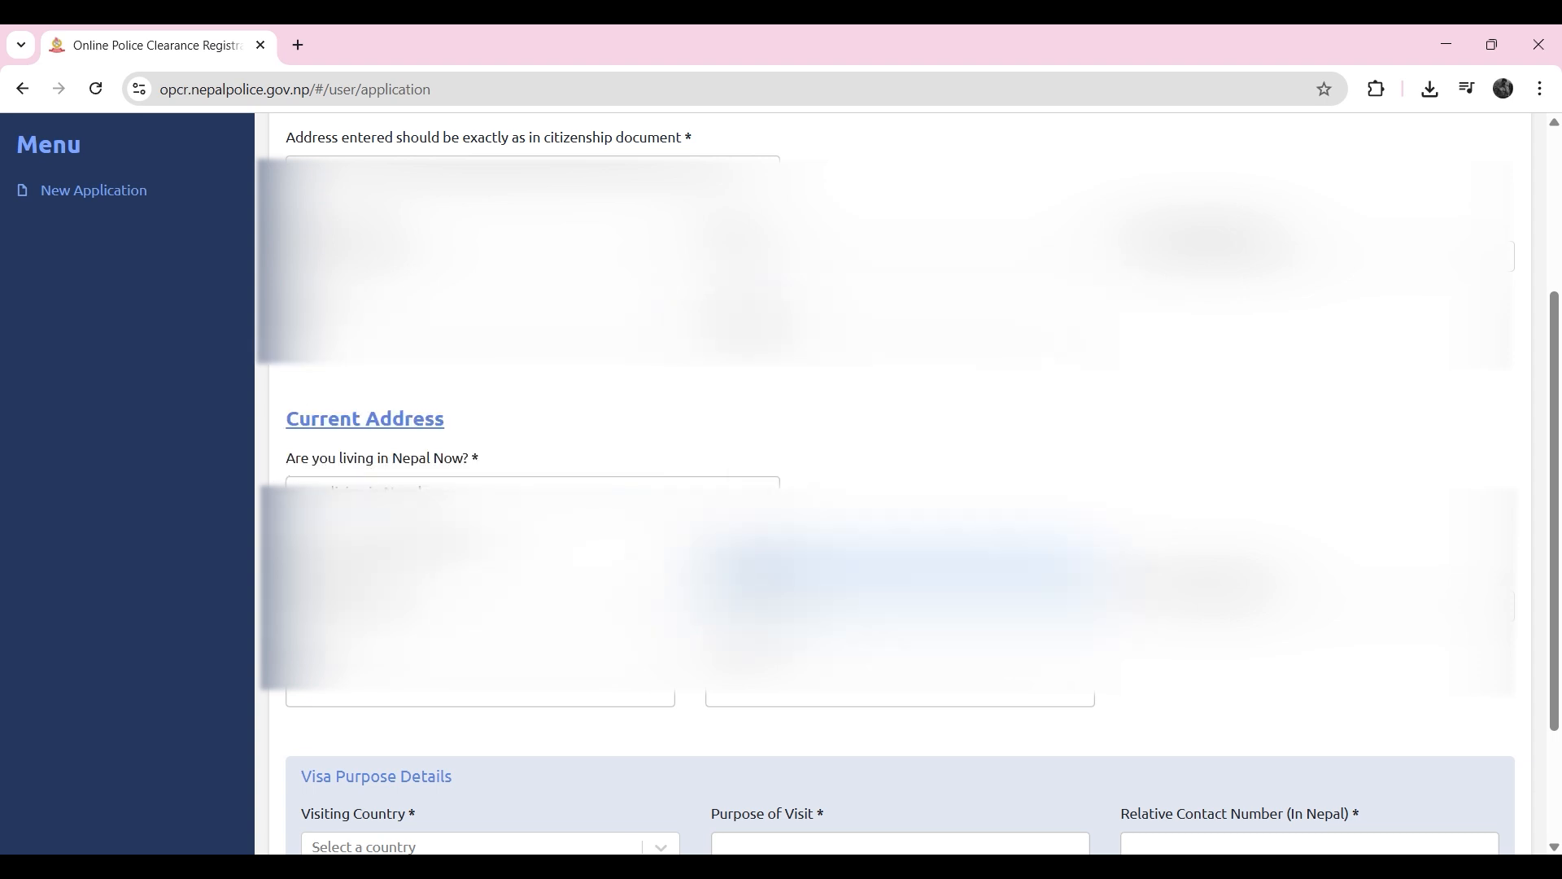
pyautogui.click(1202, 257)
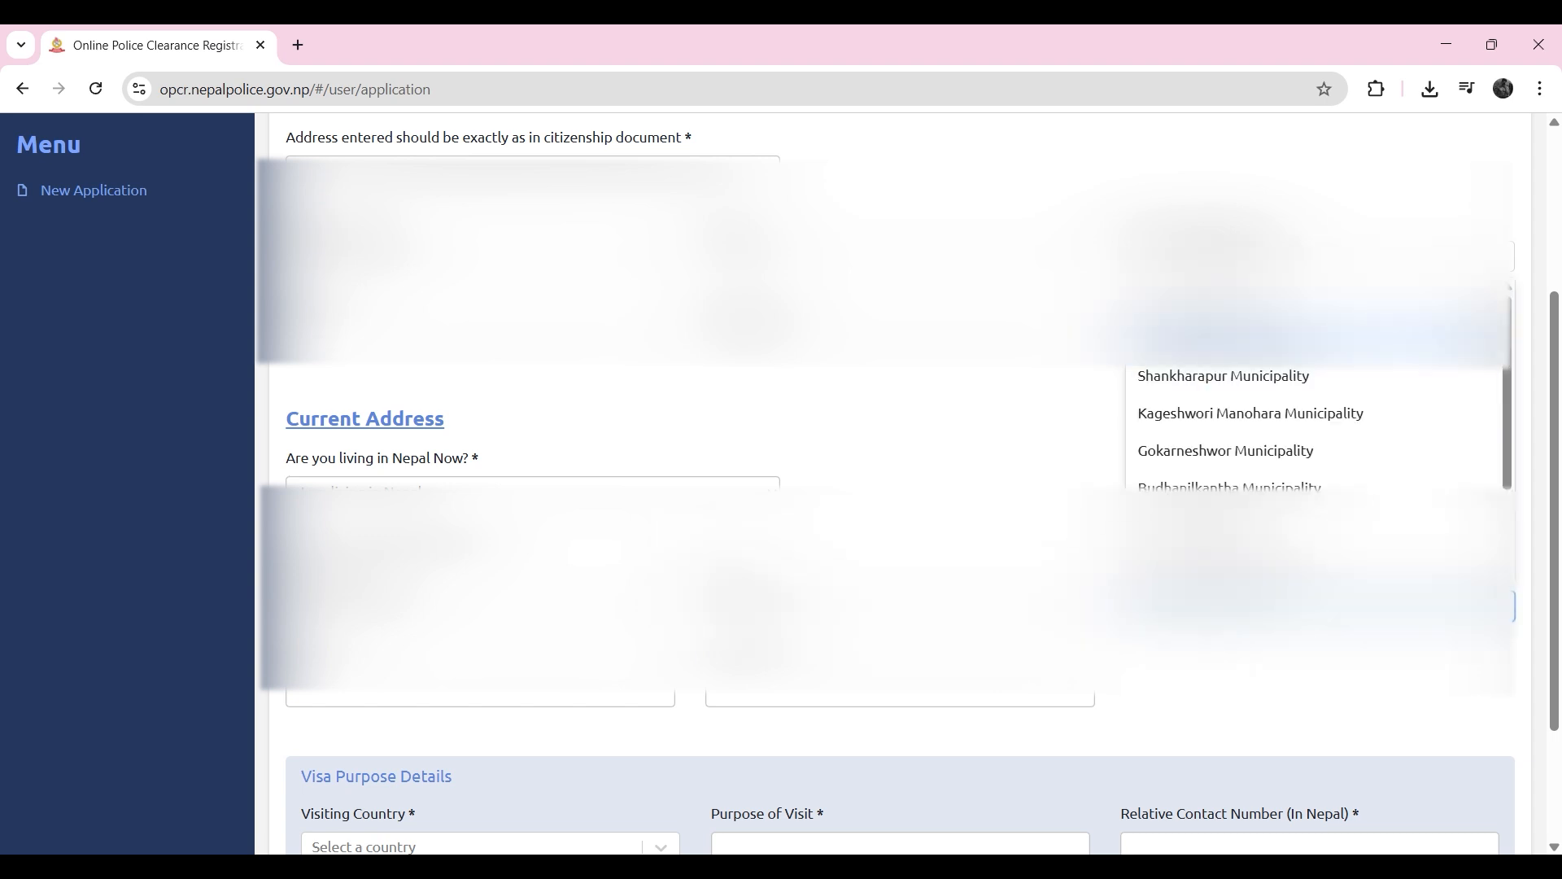
pyautogui.scroll(-3, 1302, 431)
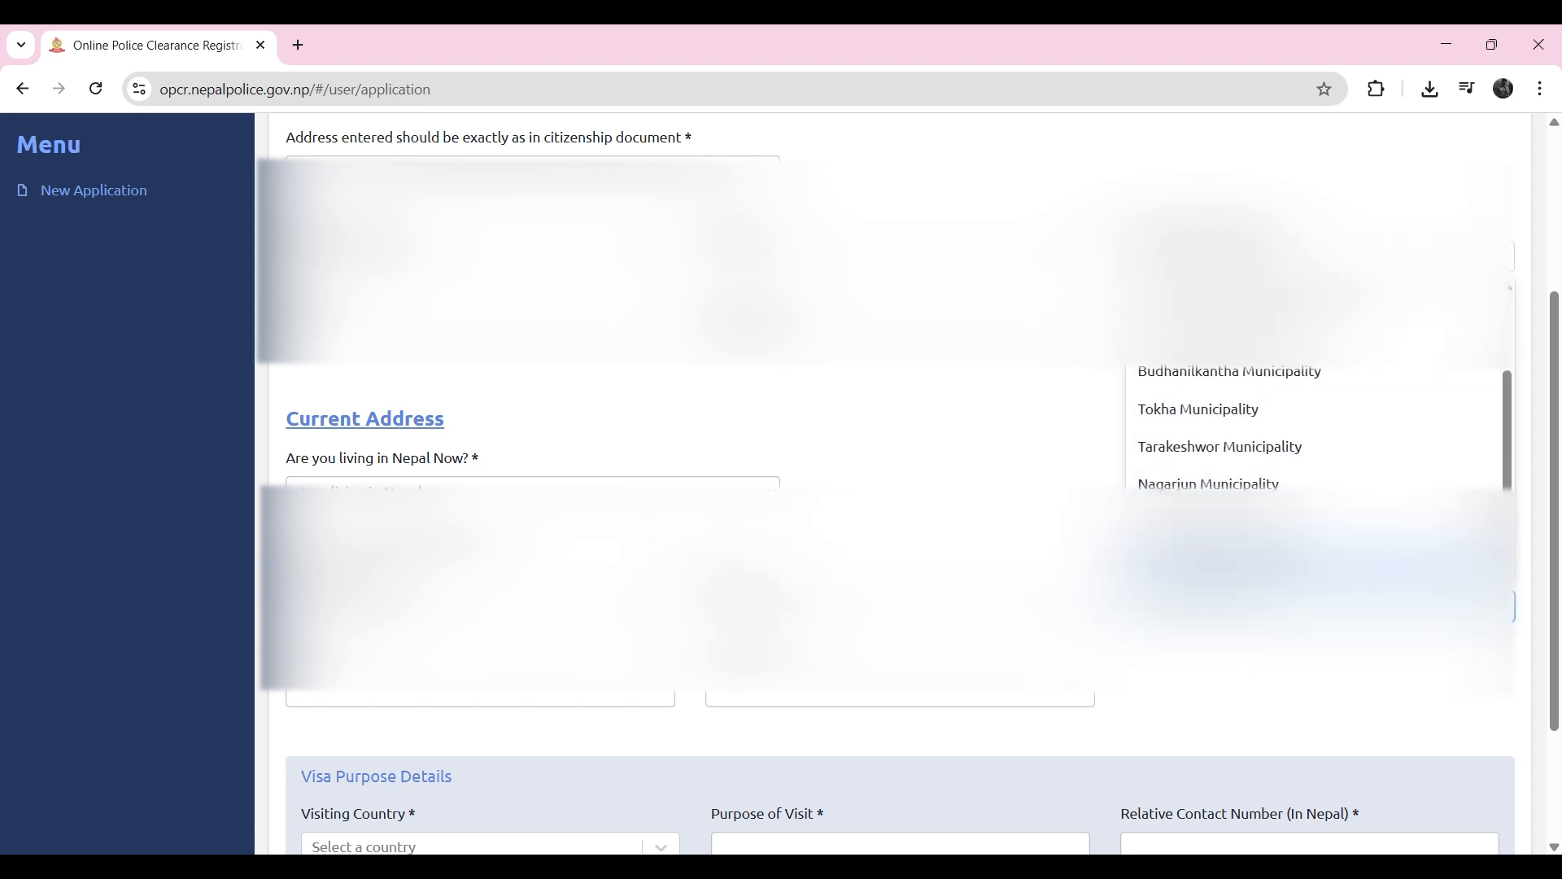
pyautogui.click(1302, 561)
pyautogui.scroll(-1, 1302, 561)
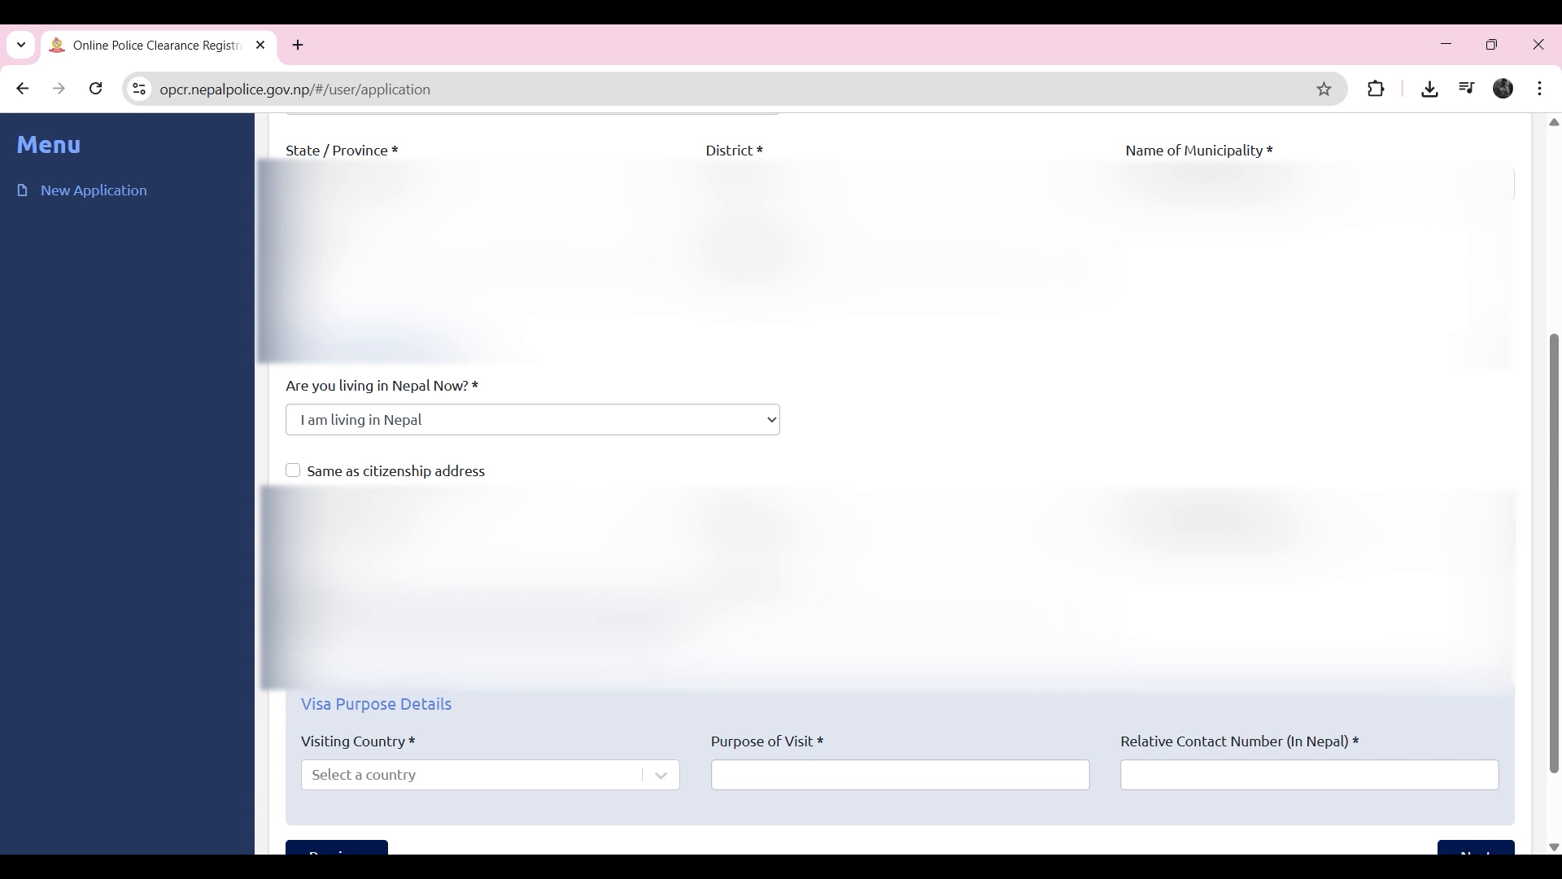
pyautogui.click(813, 617)
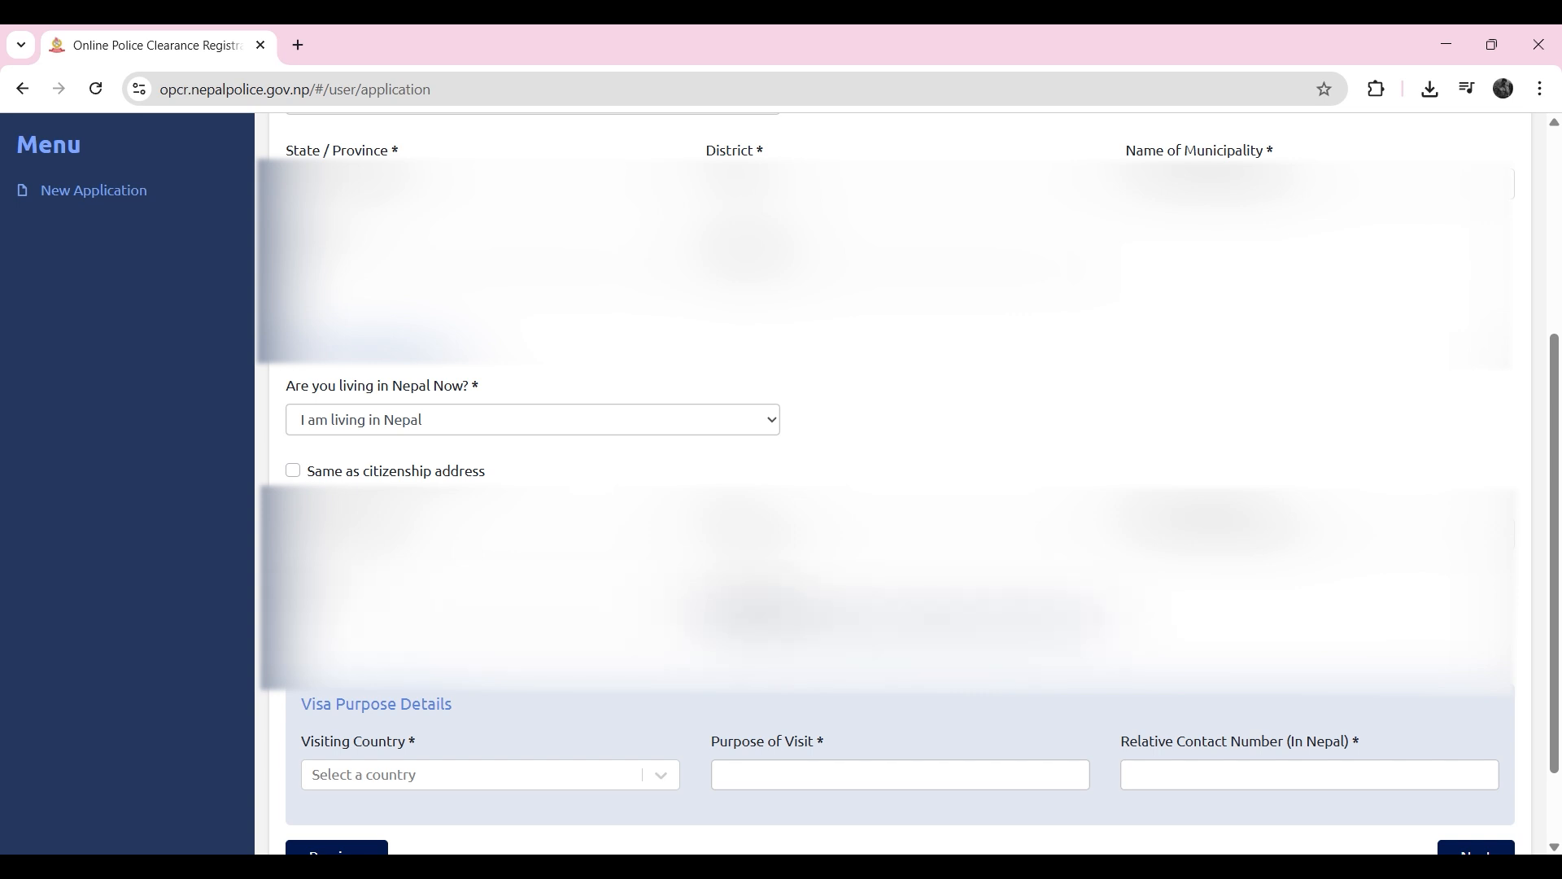
# Step: Set the visiting country in the visa purpose details to the United Kingdom of Great Britain and Northern Ireland
pyautogui.scroll(-2, 488, 618)
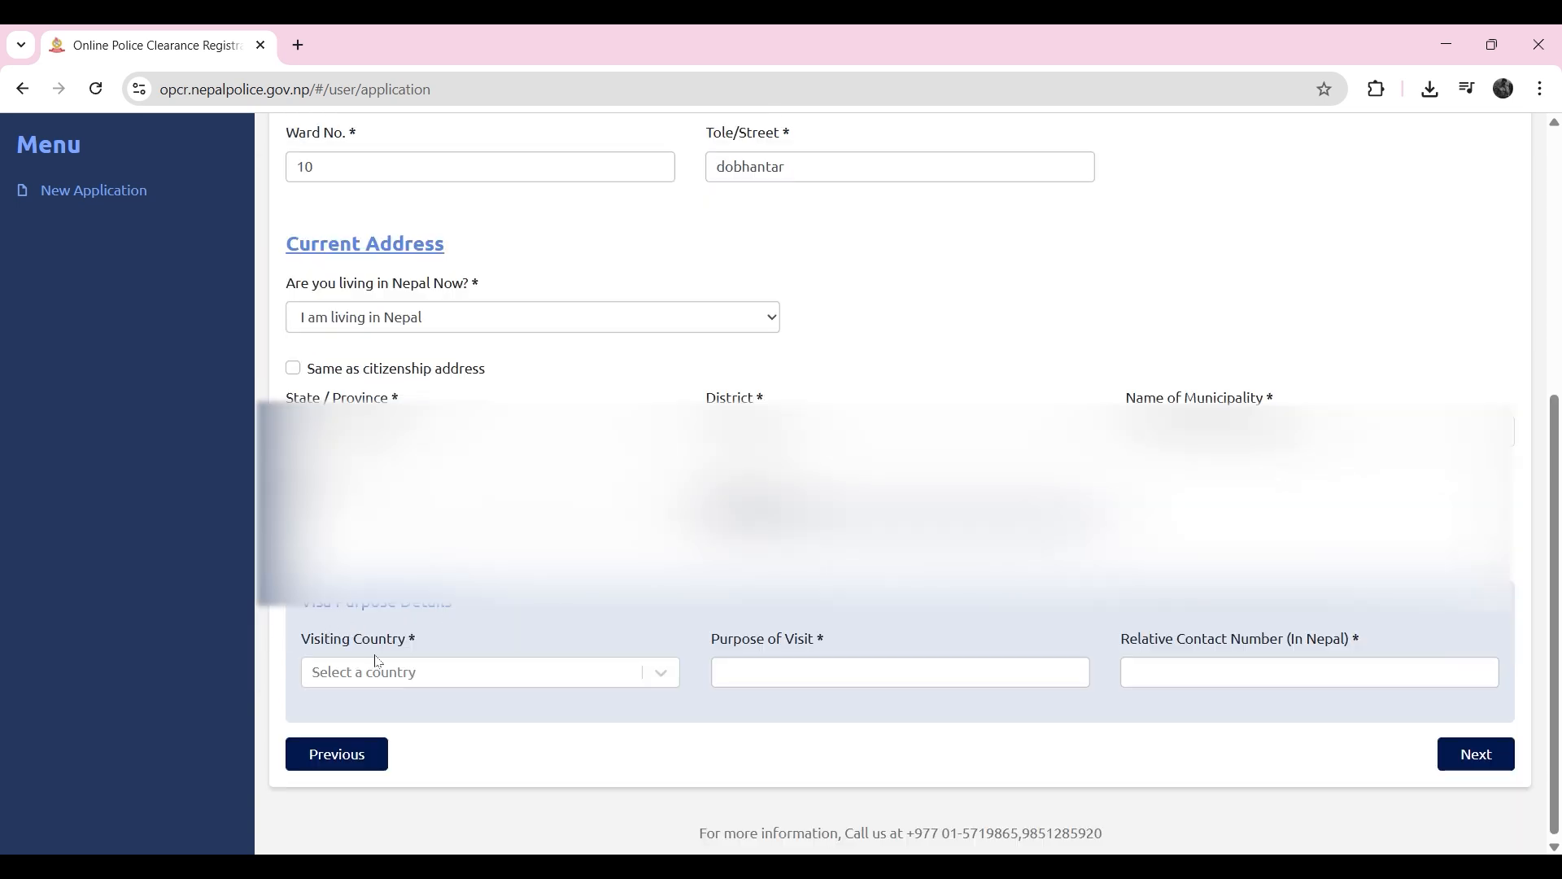
pyautogui.click(401, 673)
pyautogui.scroll(-3, 401, 617)
pyautogui.write('uk')
pyautogui.press('BackSpace')
pyautogui.press('BackSpace')
pyautogui.write('eng')
pyautogui.press('BackSpace')
pyautogui.press('BackSpace')
pyautogui.press('BackSpace')
pyautogui.scroll(-14, 520, 546)
pyautogui.scroll(-20, 488, 626)
pyautogui.scroll(-12, 488, 545)
pyautogui.scroll(2, 488, 414)
pyautogui.click(488, 515)
# Step: Enter "for student visa" as the purpose of visit
pyautogui.click(904, 683)
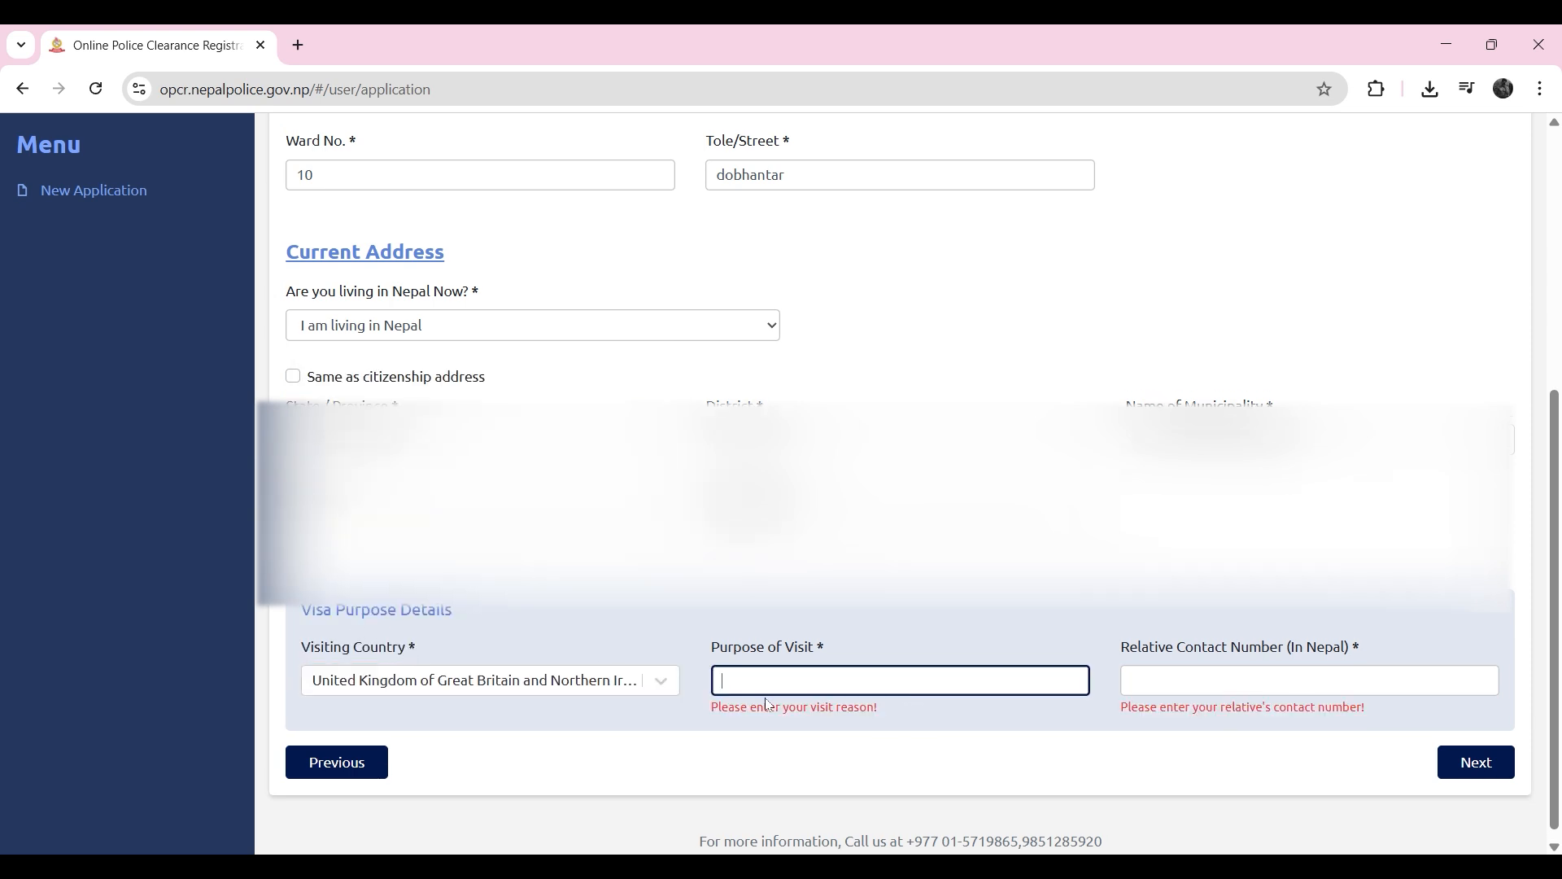
pyautogui.write('for sutden')
pyautogui.press('BackSpace')
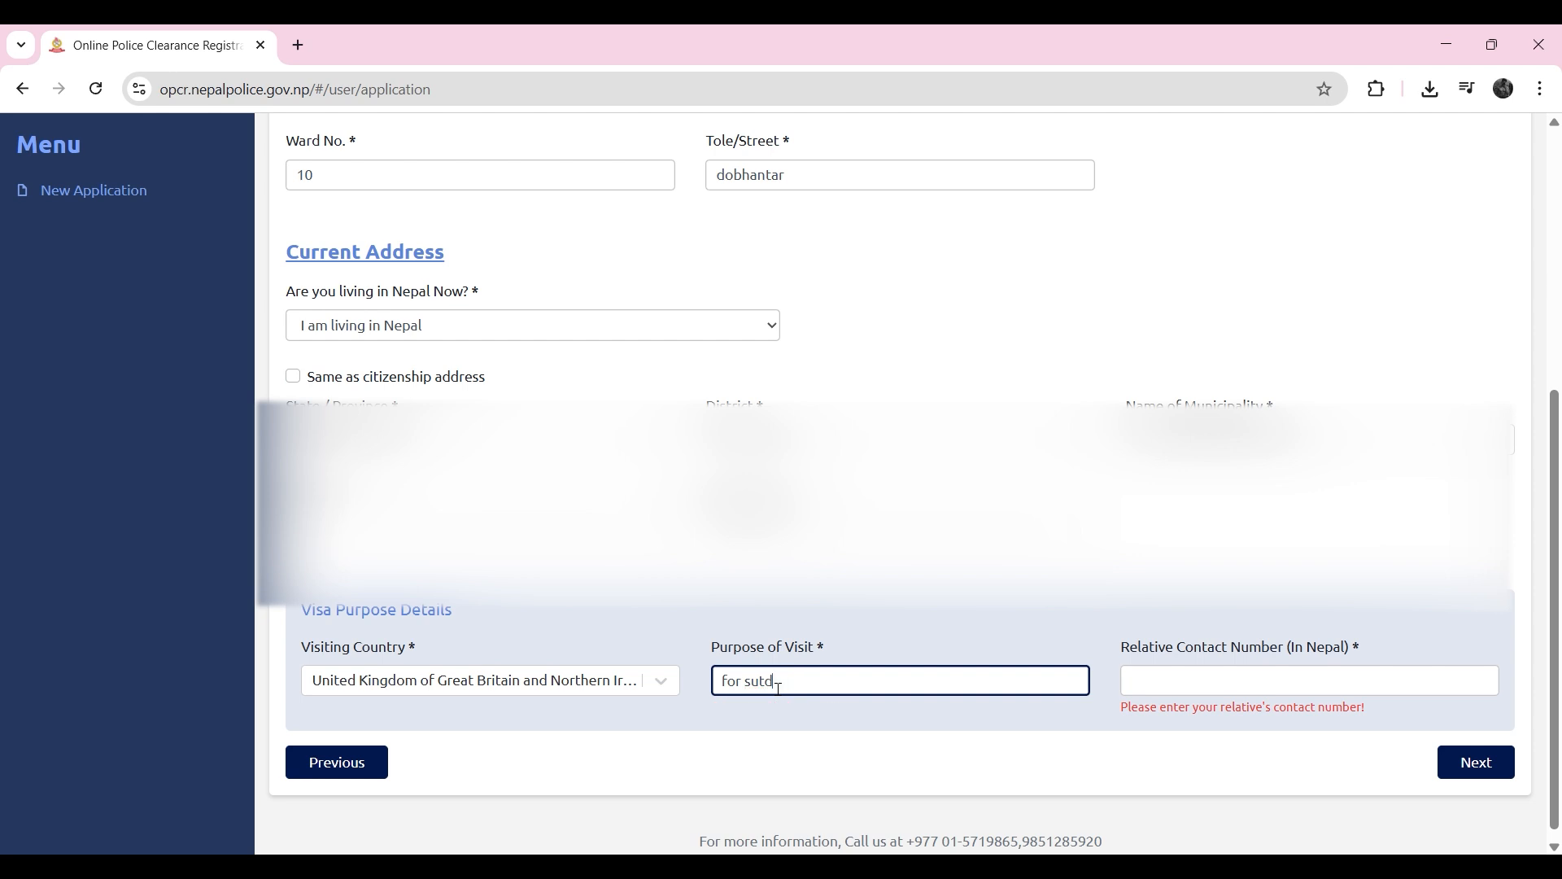
pyautogui.write('udent visa')
# Step: Enter the relative's contact number in Nepal and continue to the Documents section
pyautogui.click(1312, 705)
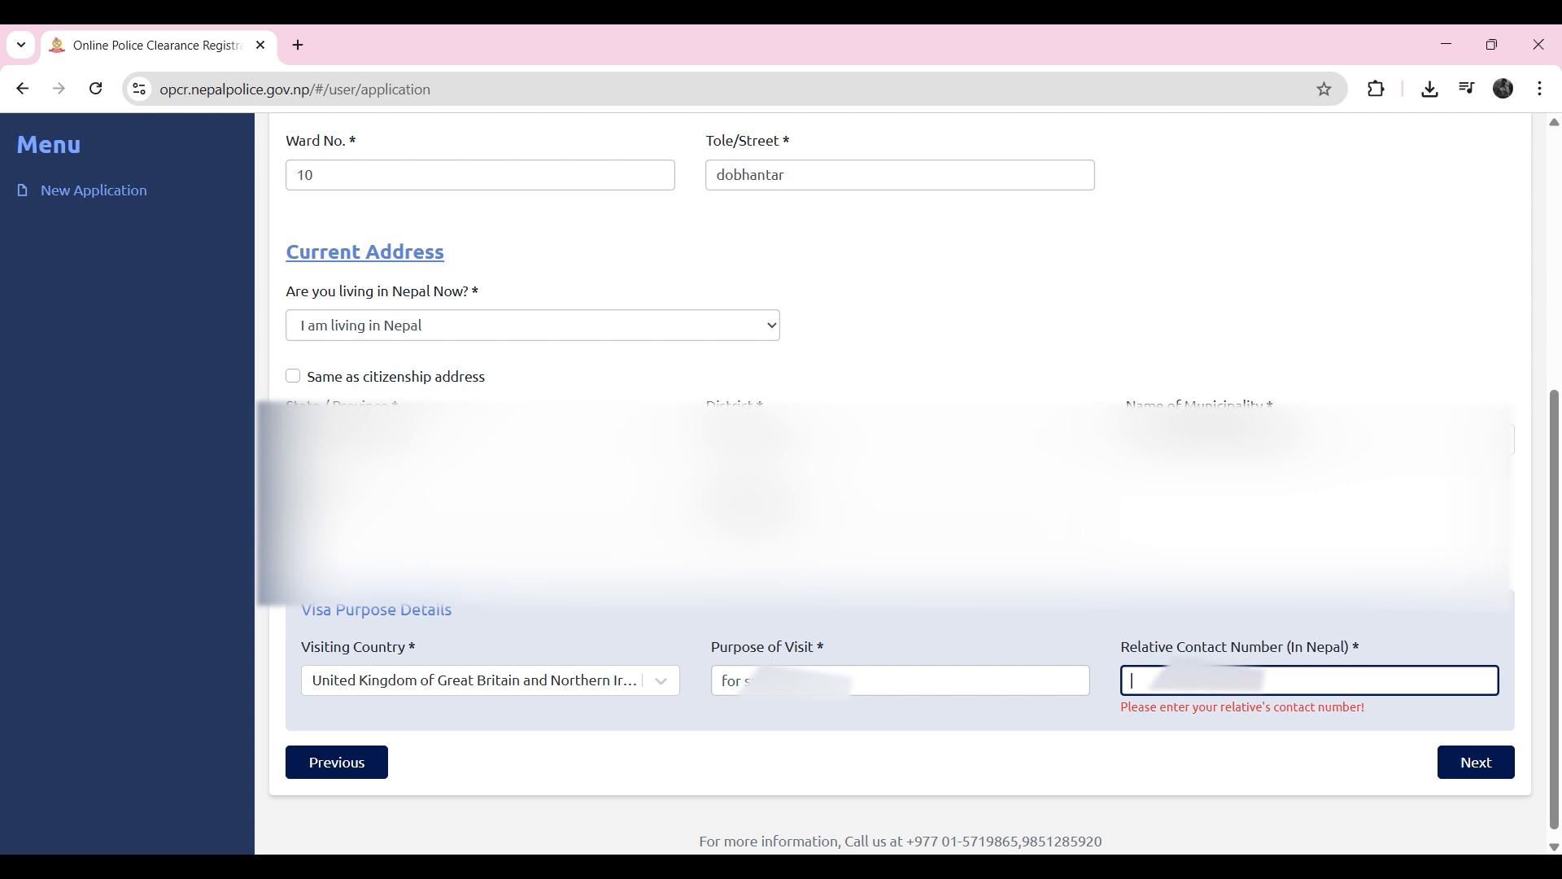
pyautogui.write('986')
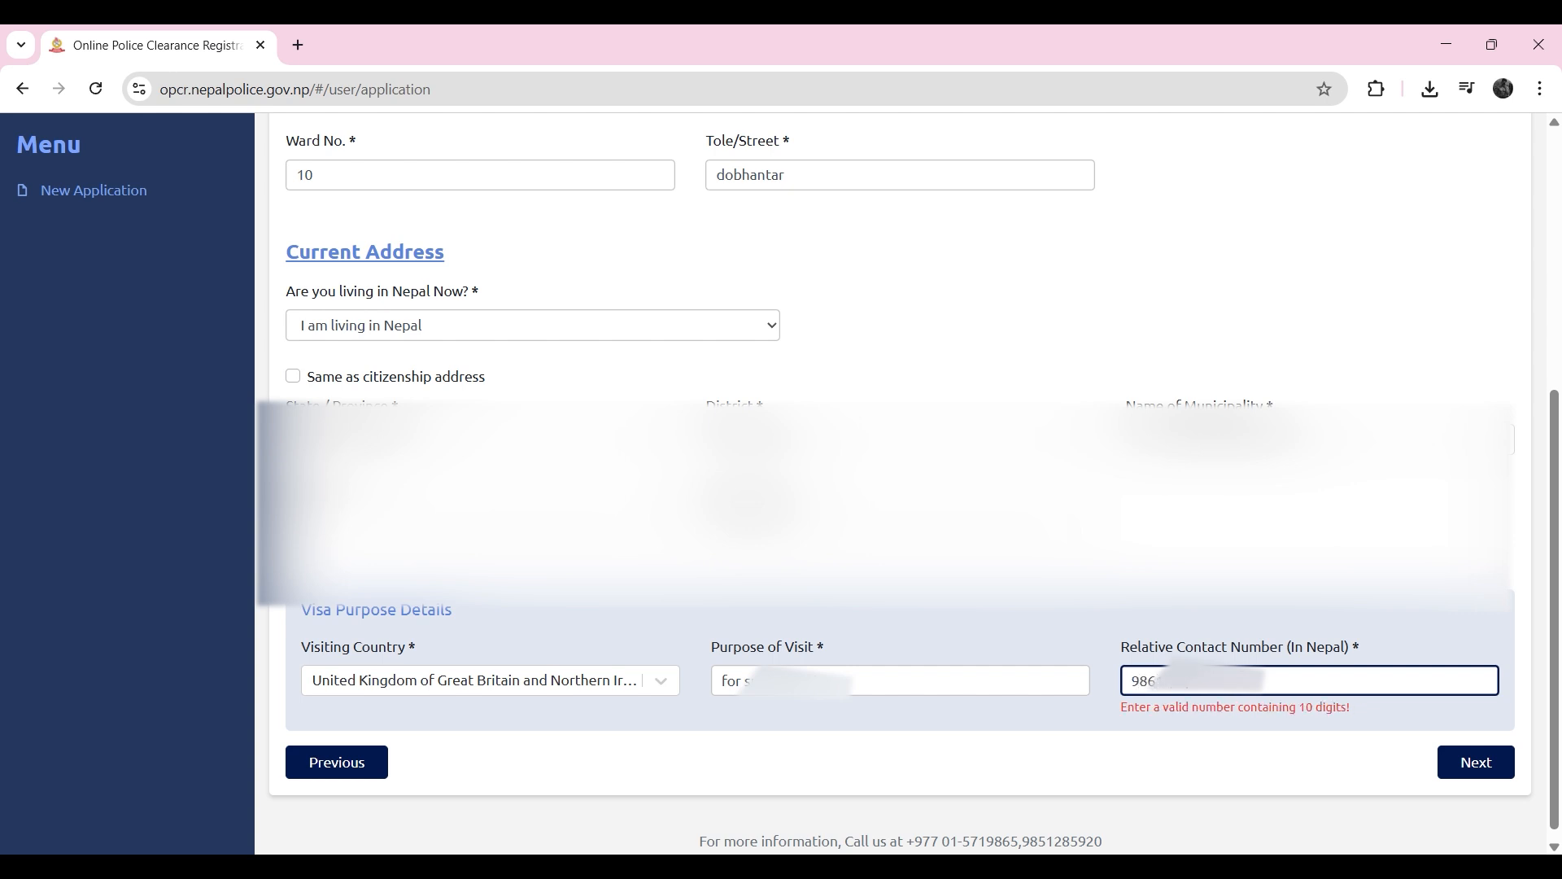
pyautogui.write('0')
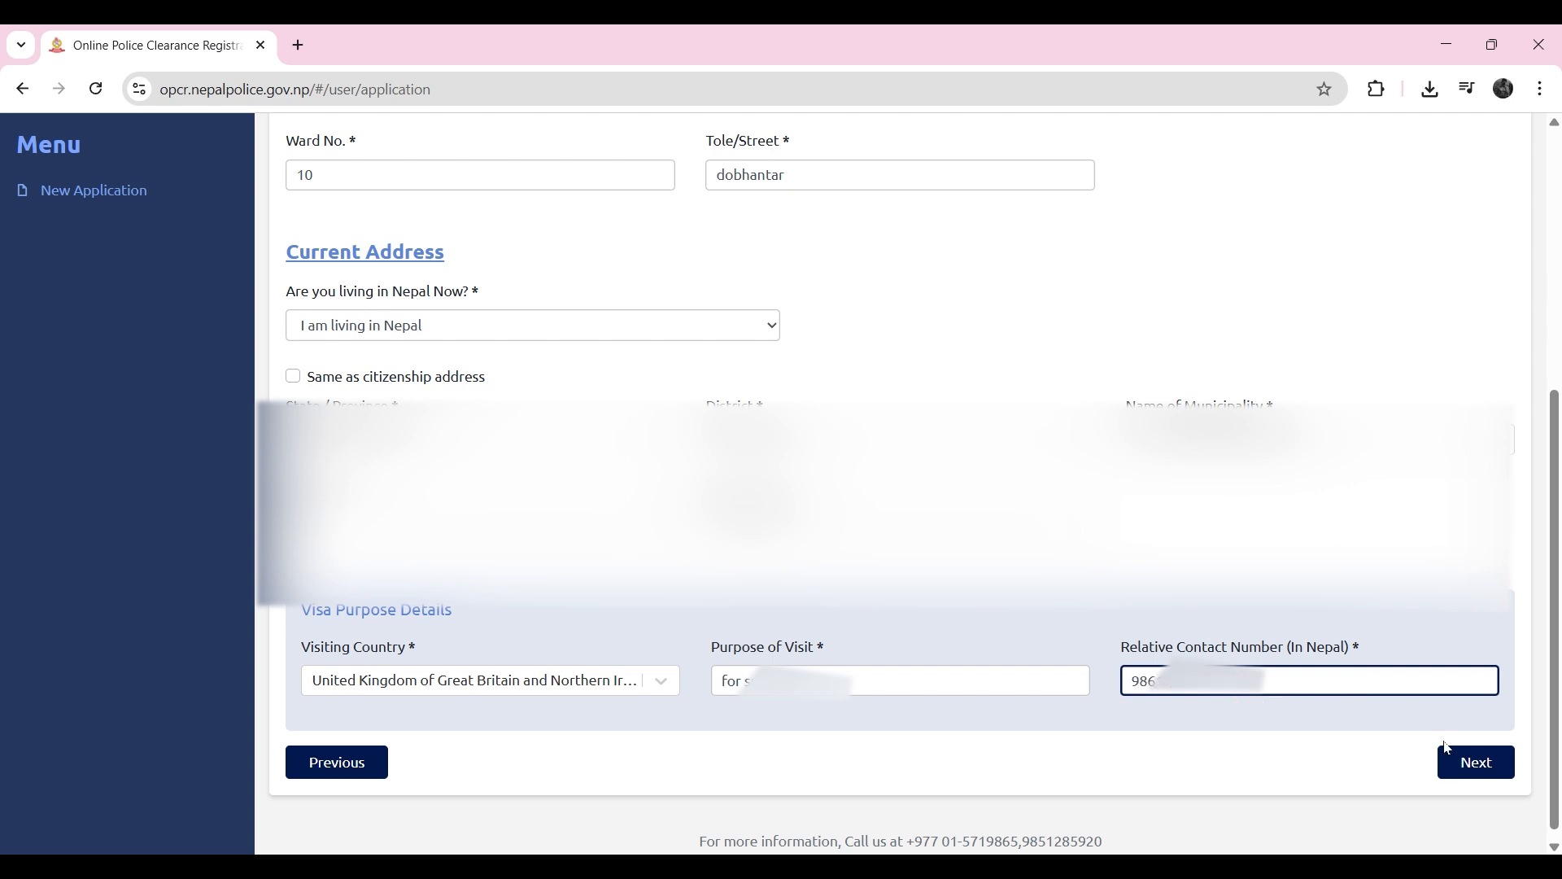
pyautogui.click(1474, 769)
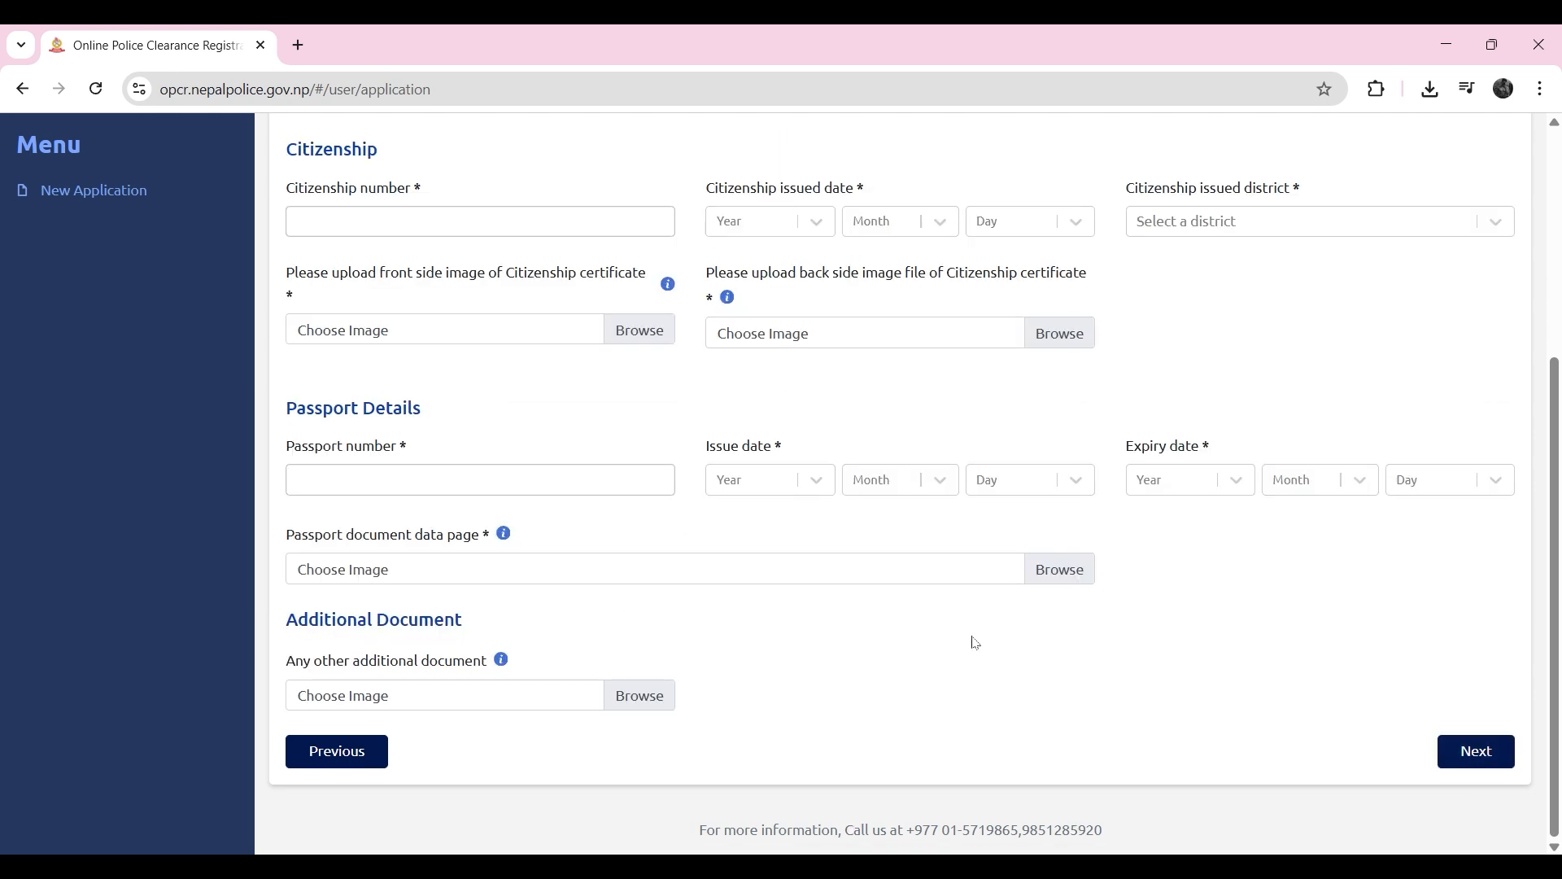
# Step: Fill in the citizenship number and citizenship issue date for the Citizenship certificate type
pyautogui.scroll(1, 969, 638)
pyautogui.scroll(3, 806, 473)
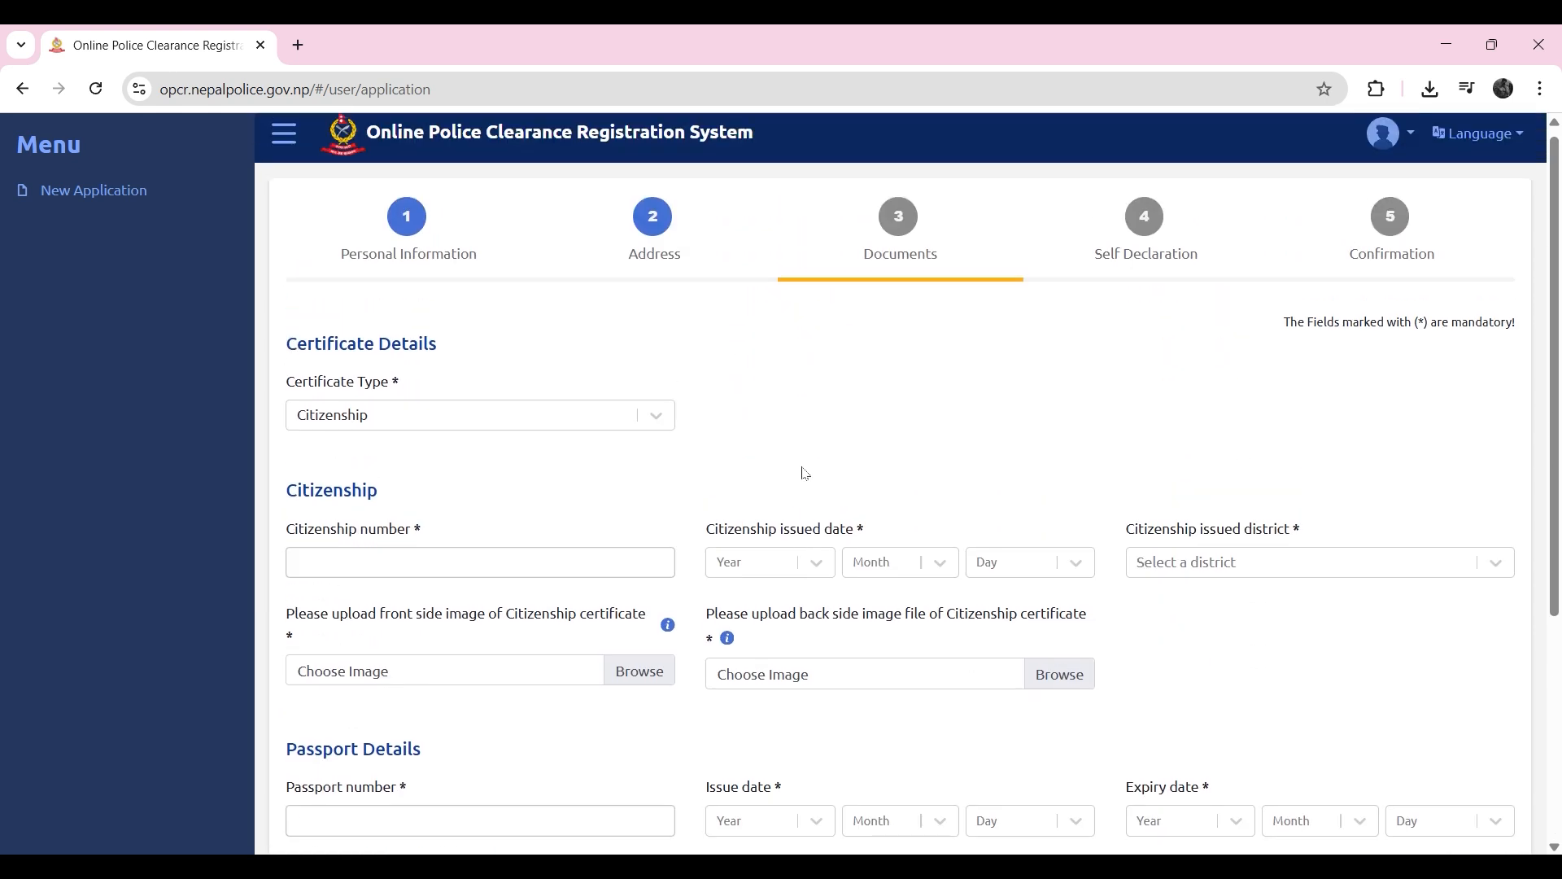
pyautogui.click(429, 556)
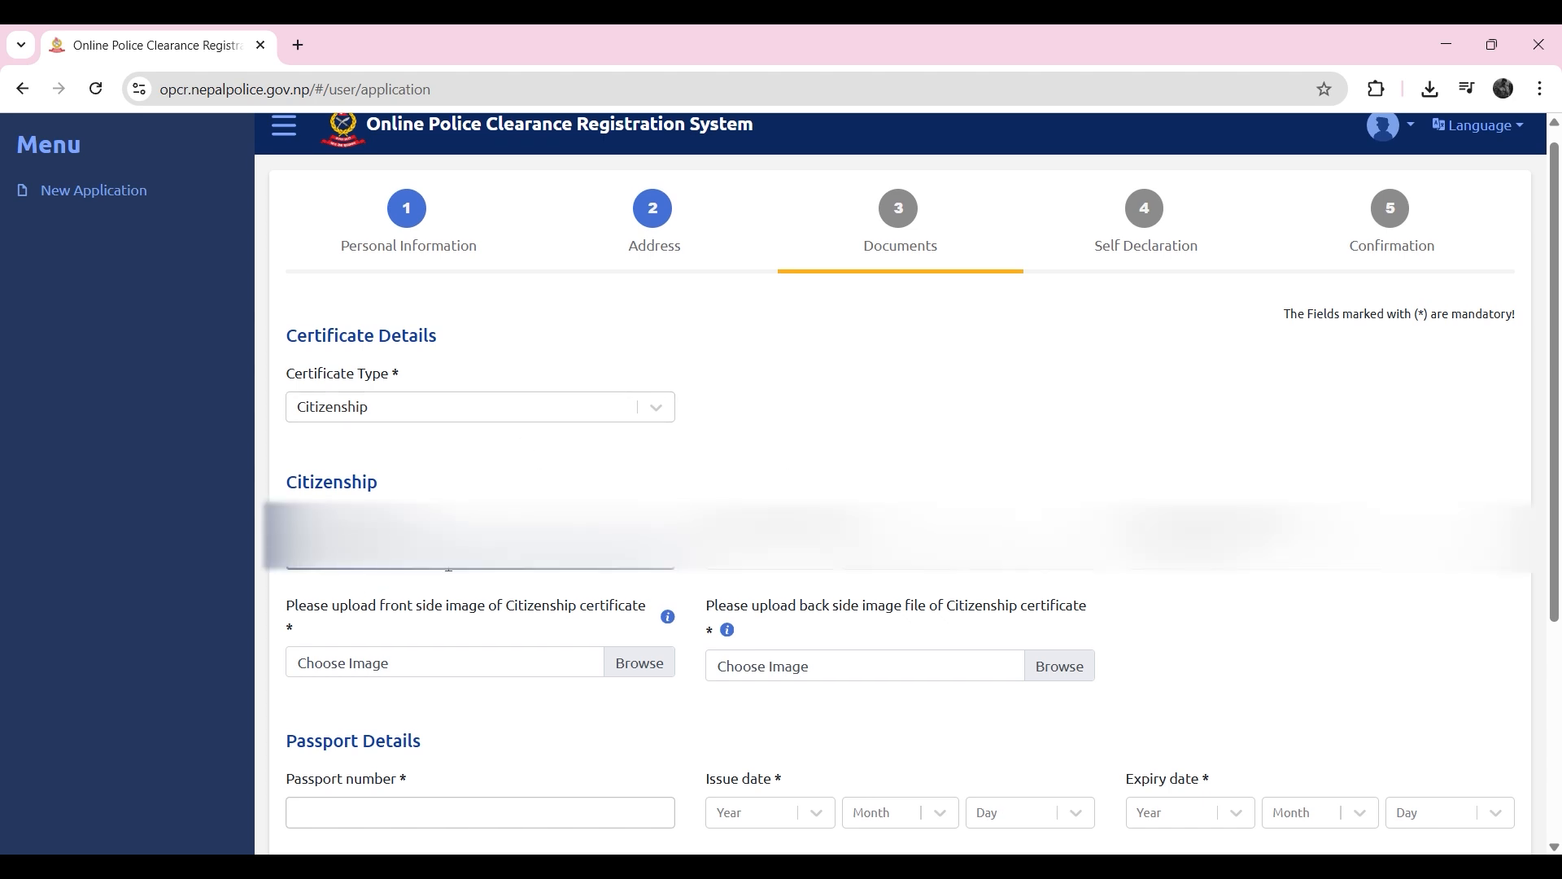
pyautogui.click(756, 554)
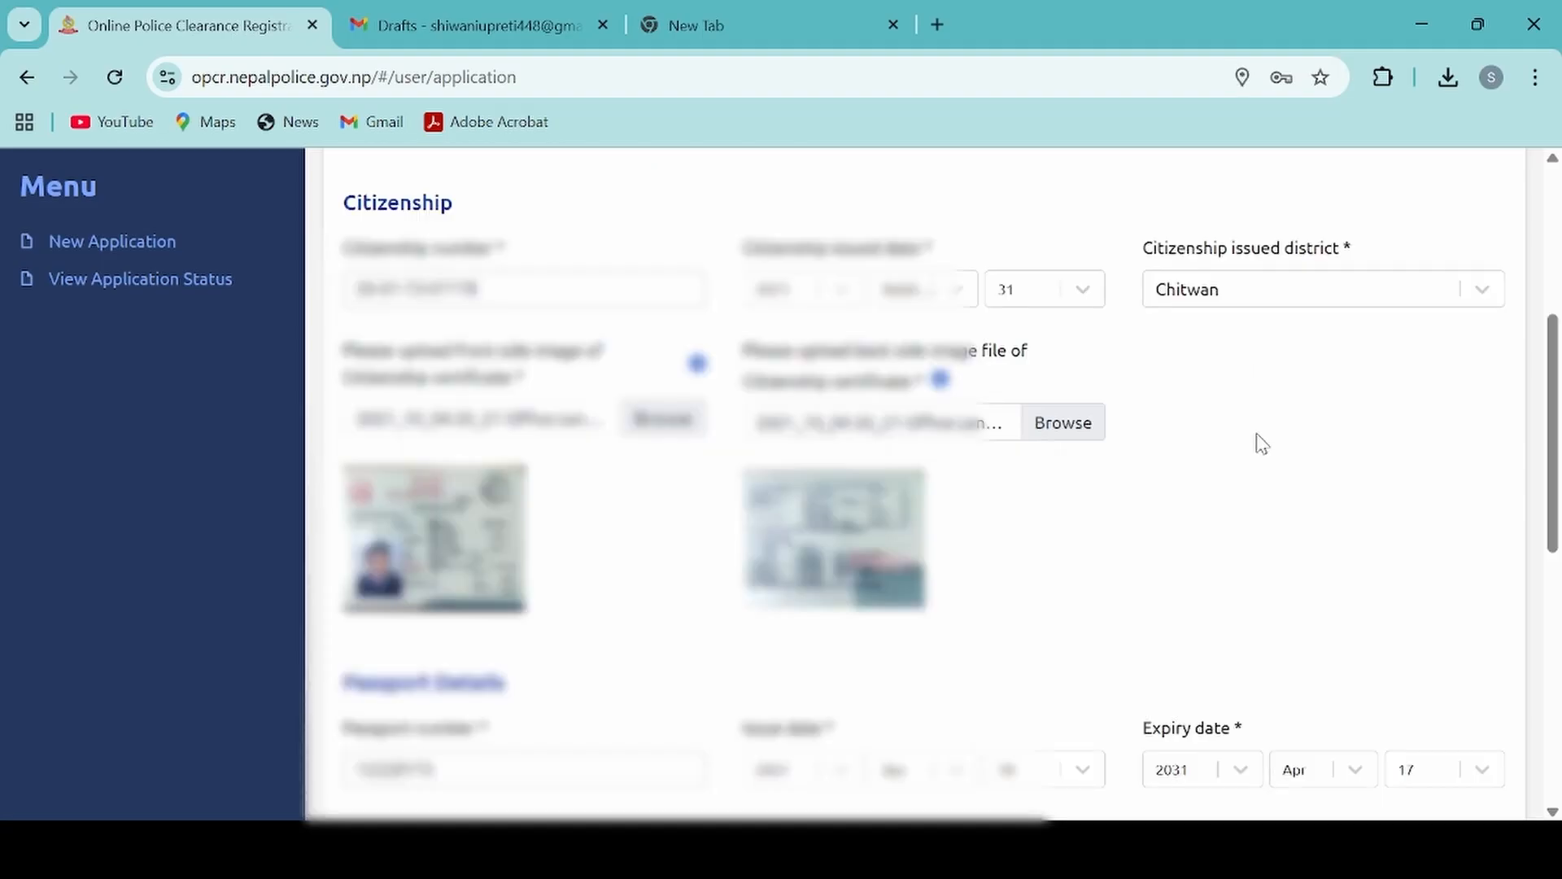
# Step: Review the citizenship and passport details with their uploaded images and continue to the Self Declaration section
pyautogui.scroll(-2, 1264, 451)
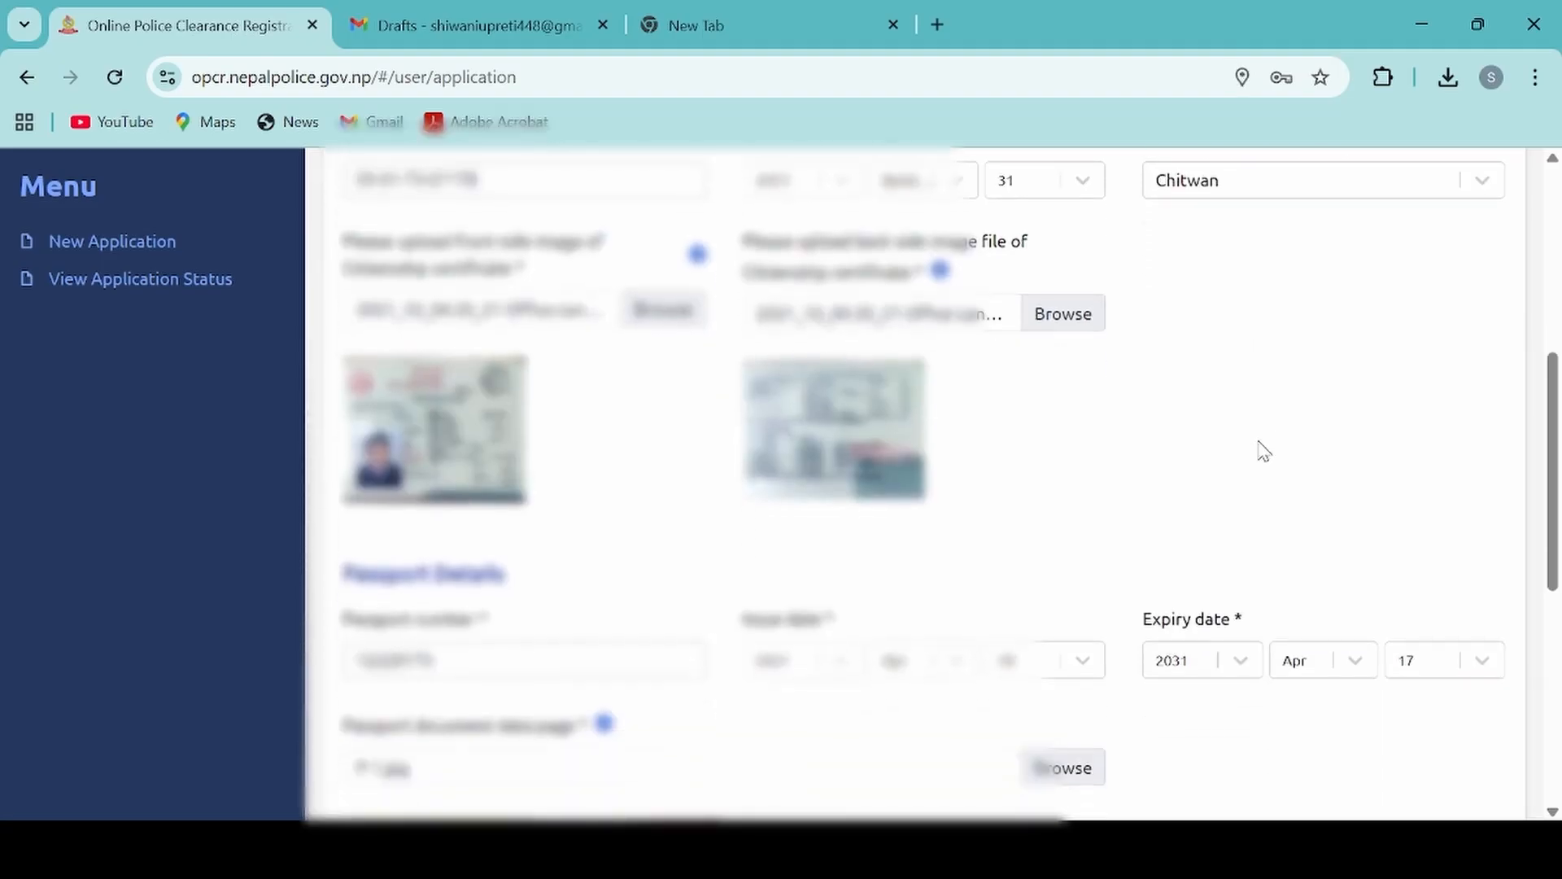
pyautogui.scroll(-1, 1264, 452)
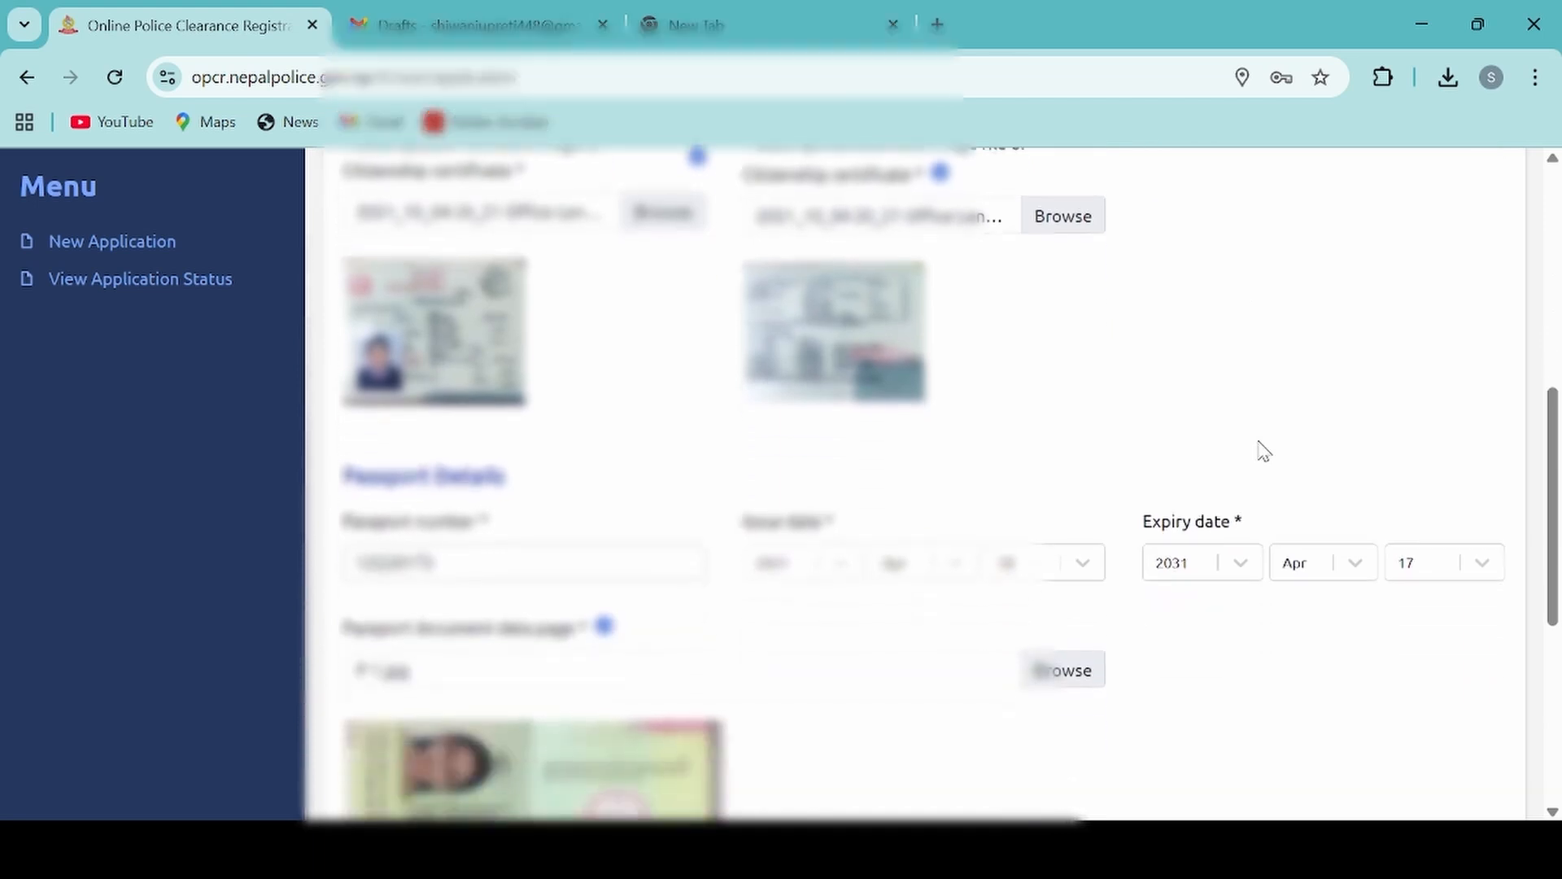
pyautogui.scroll(-1, 1263, 451)
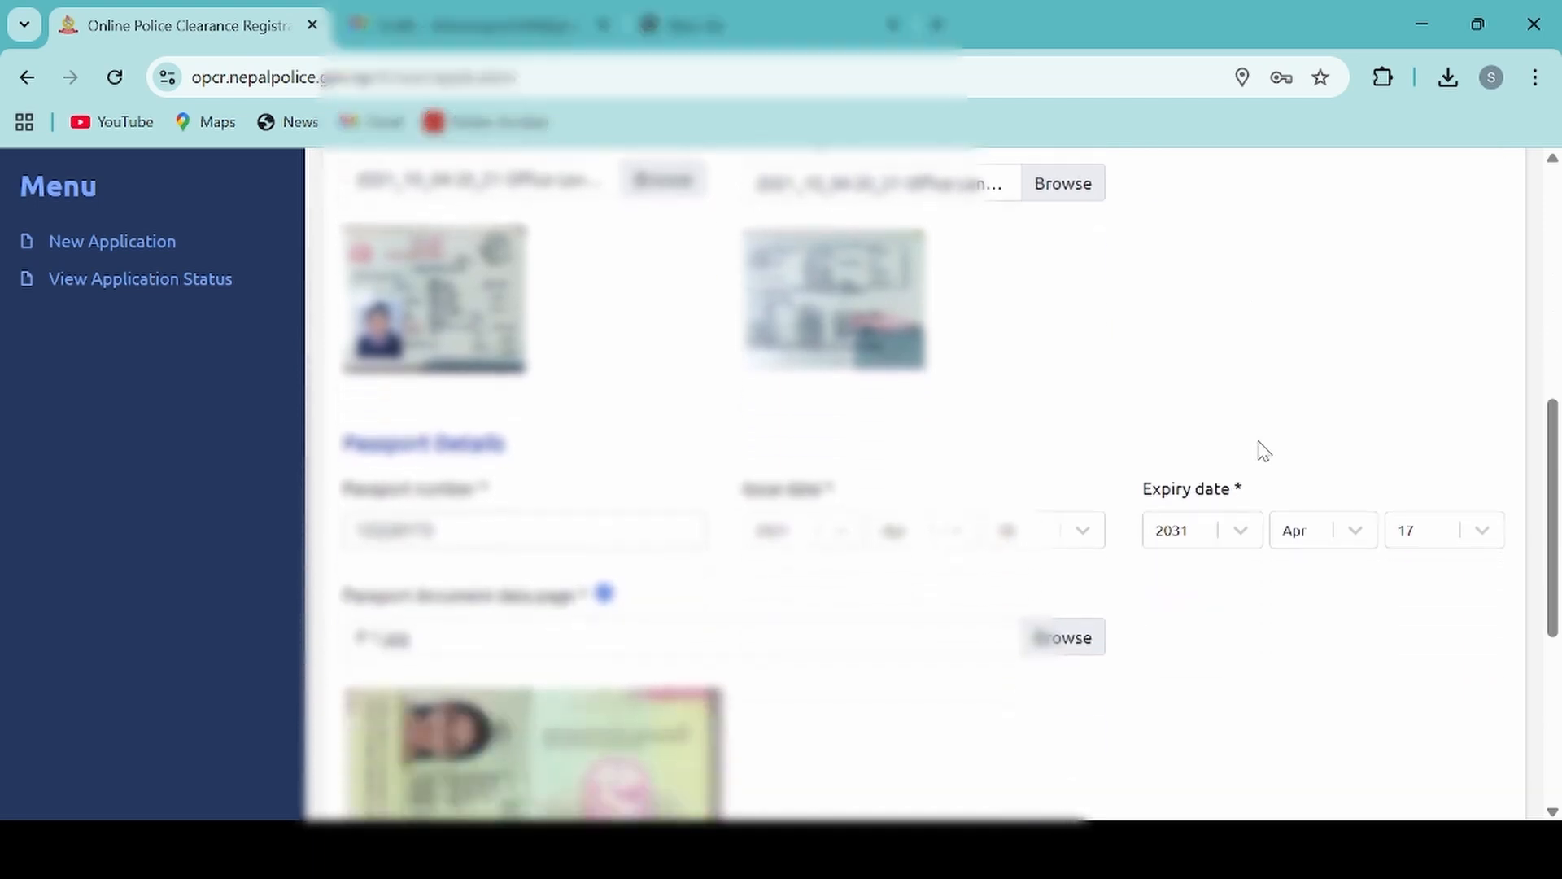
pyautogui.scroll(1, 1264, 452)
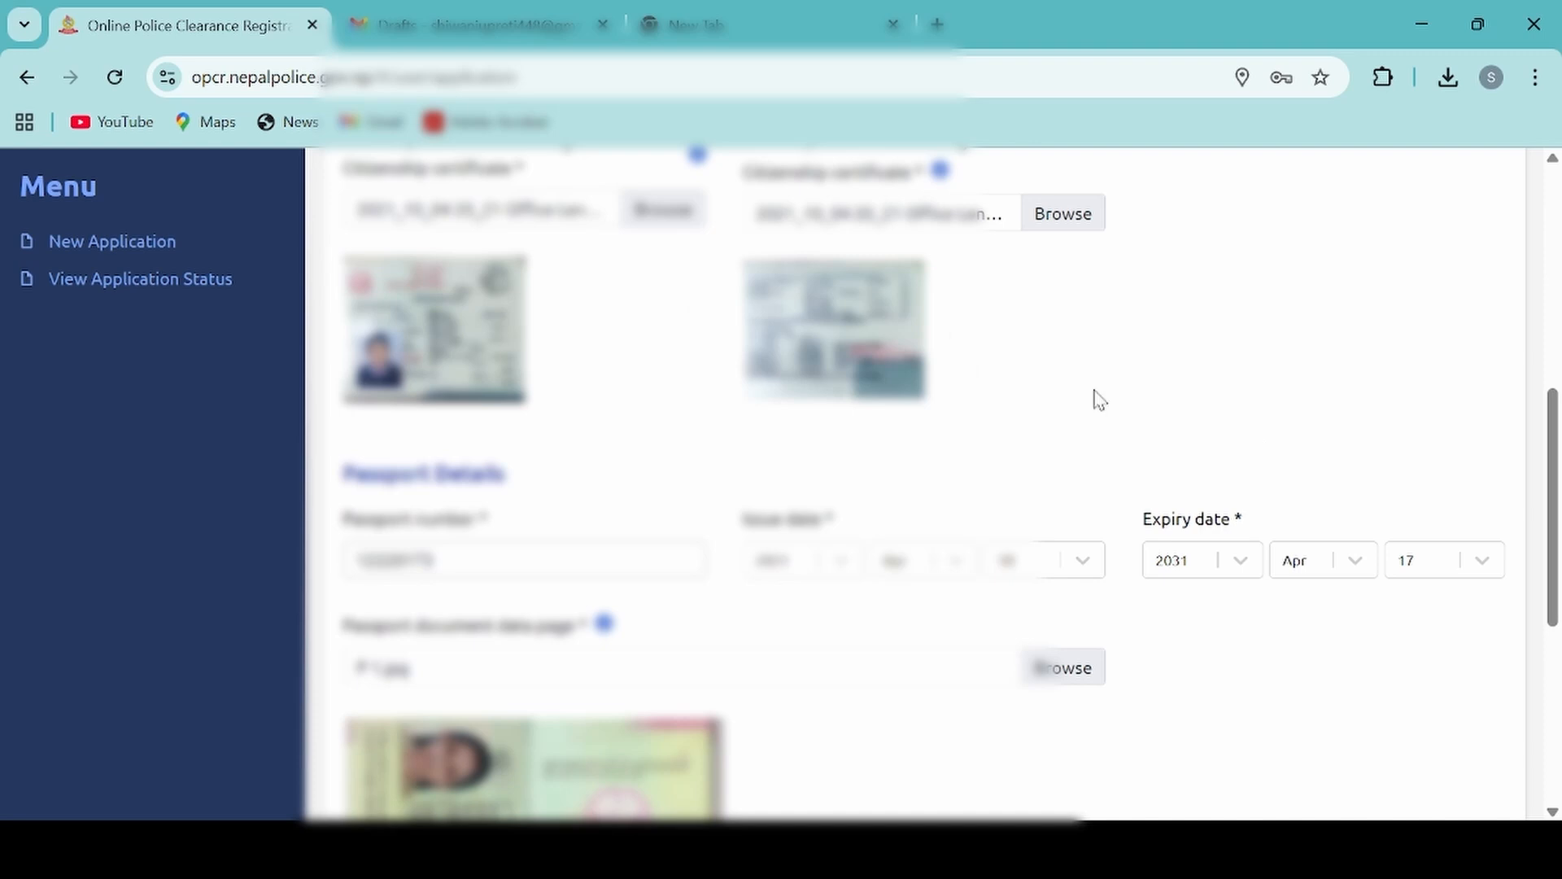
pyautogui.scroll(-1, 1100, 399)
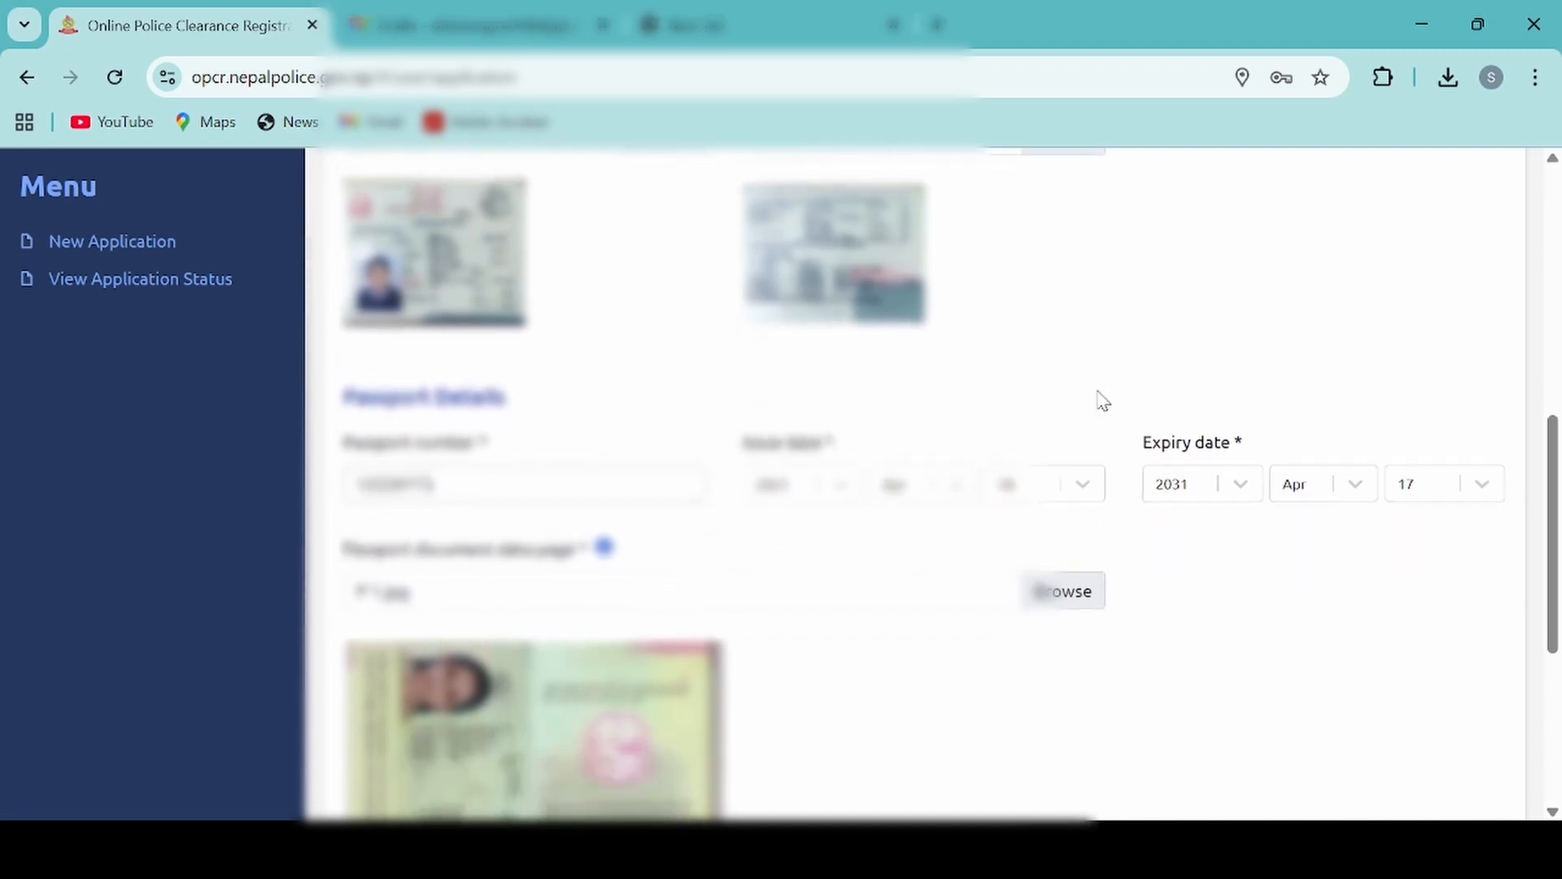
pyautogui.scroll(-1, 1100, 398)
pyautogui.scroll(-1, 1101, 400)
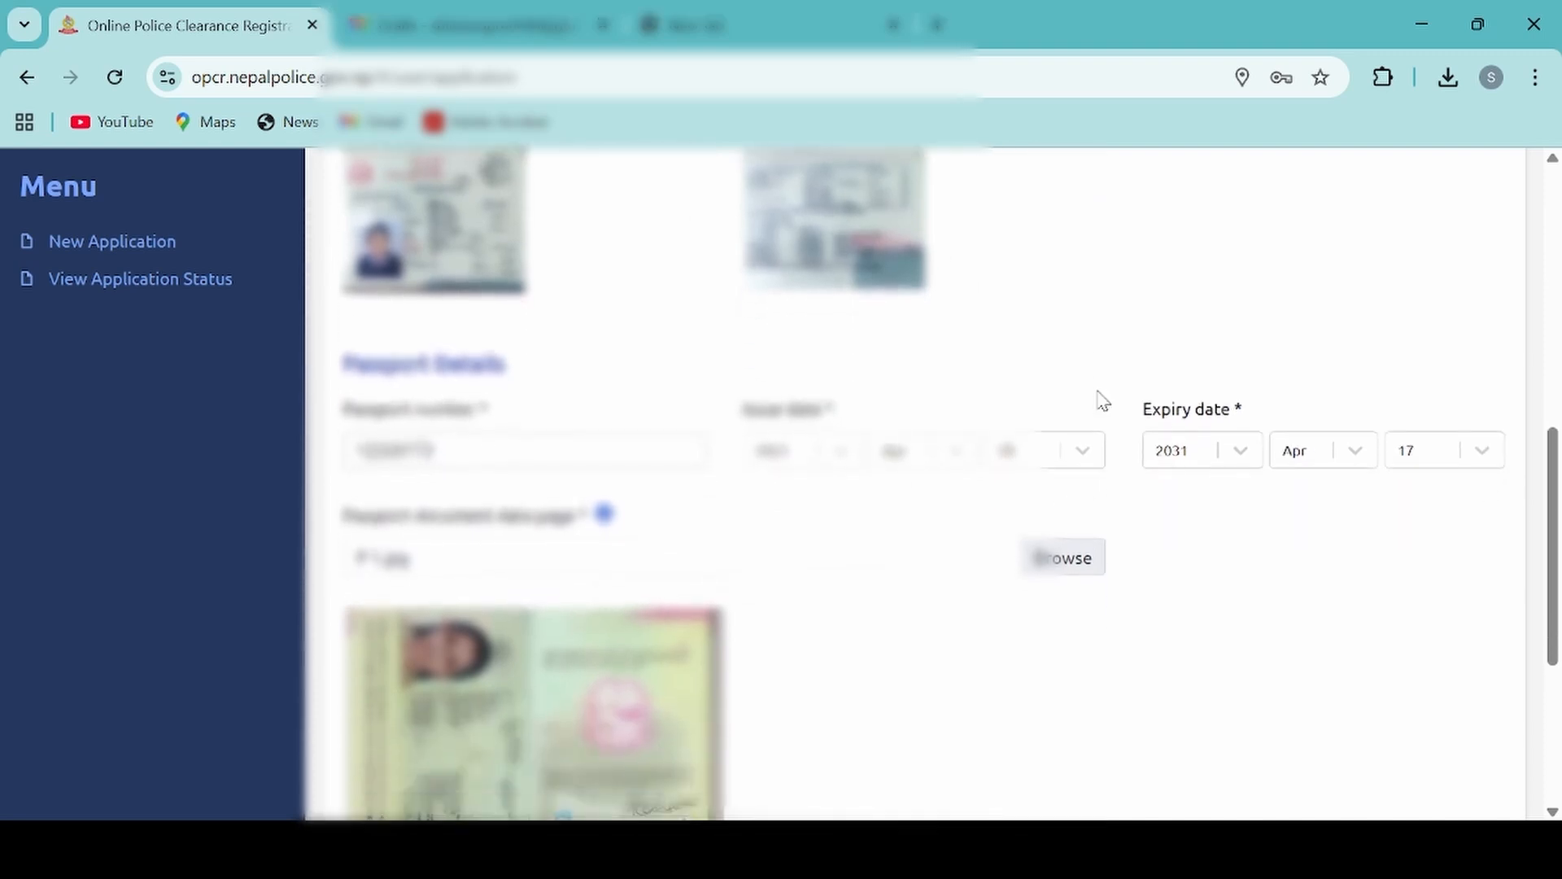
pyautogui.scroll(-5, 1102, 400)
pyautogui.click(1453, 701)
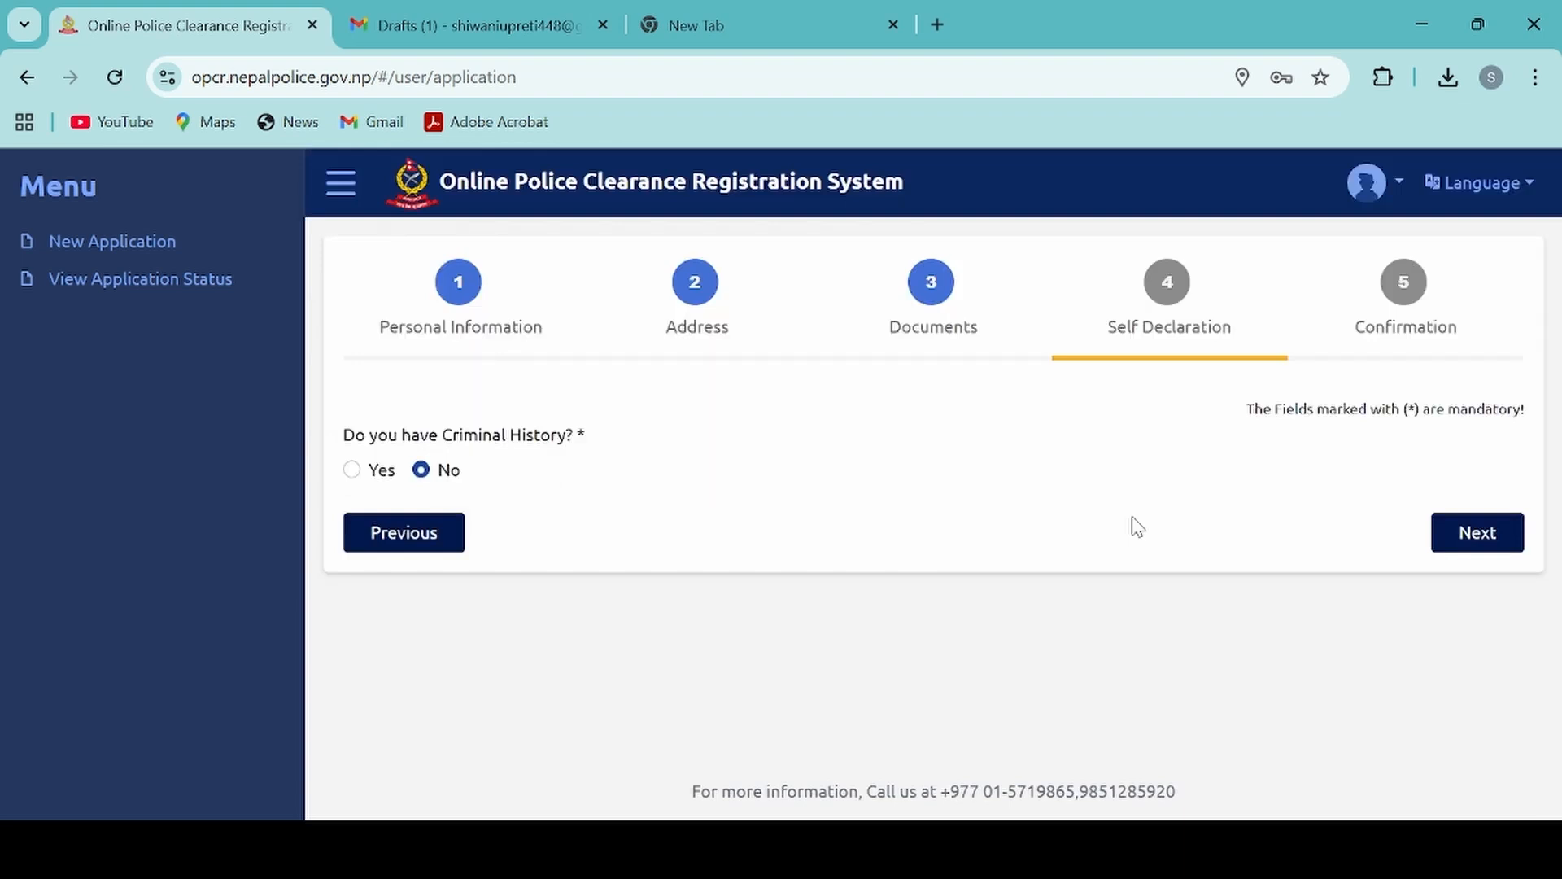
# Step: Continue with No as the criminal history answer and review the application summary in the Confirmation section
pyautogui.click(1489, 540)
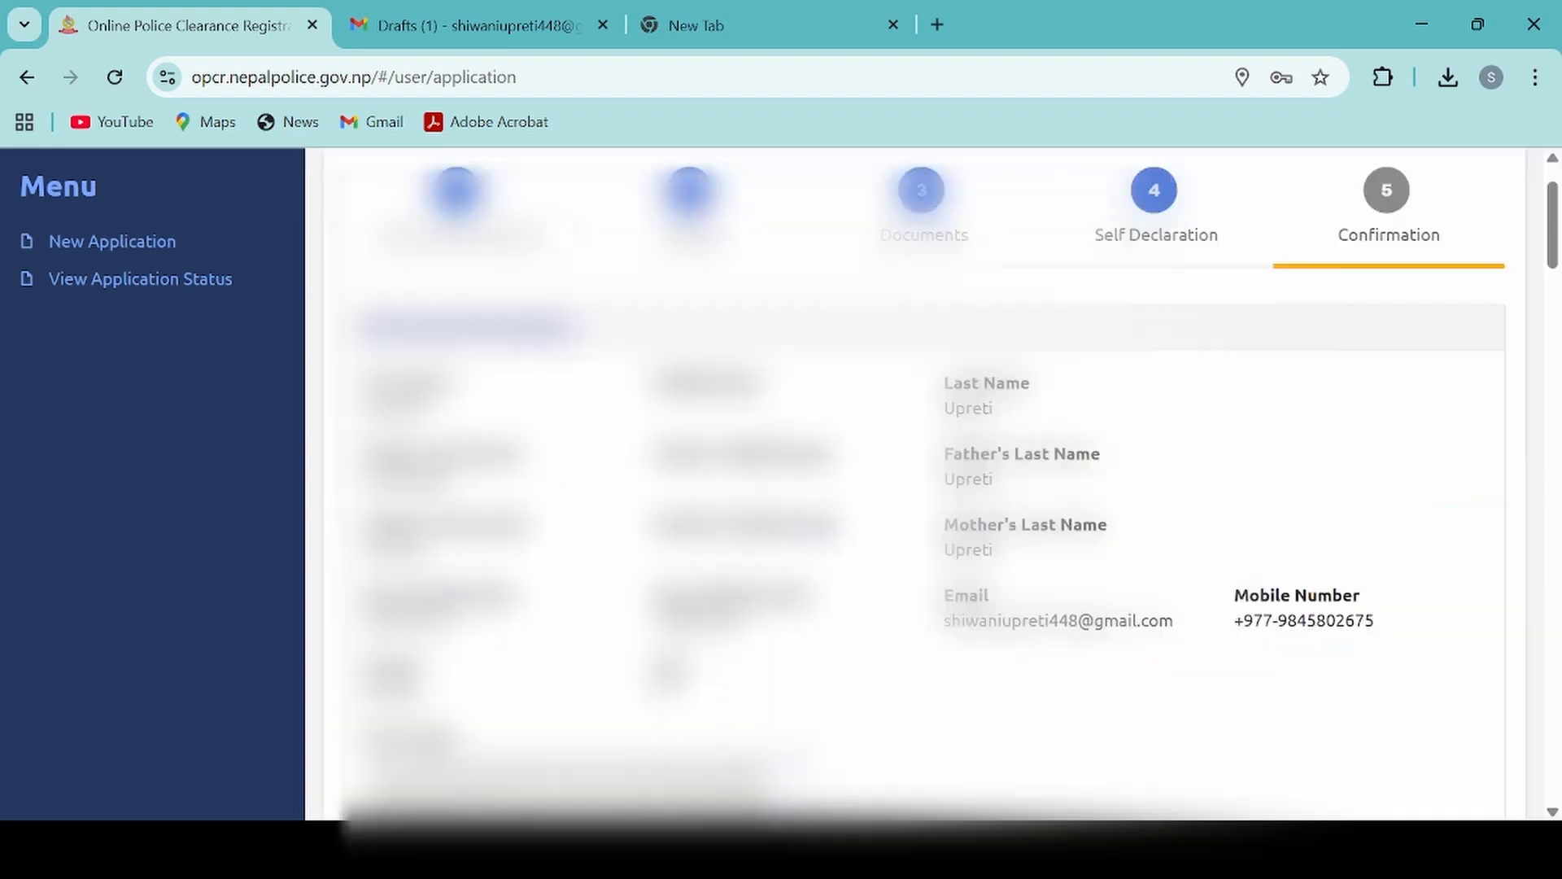
pyautogui.scroll(-5, 920, 488)
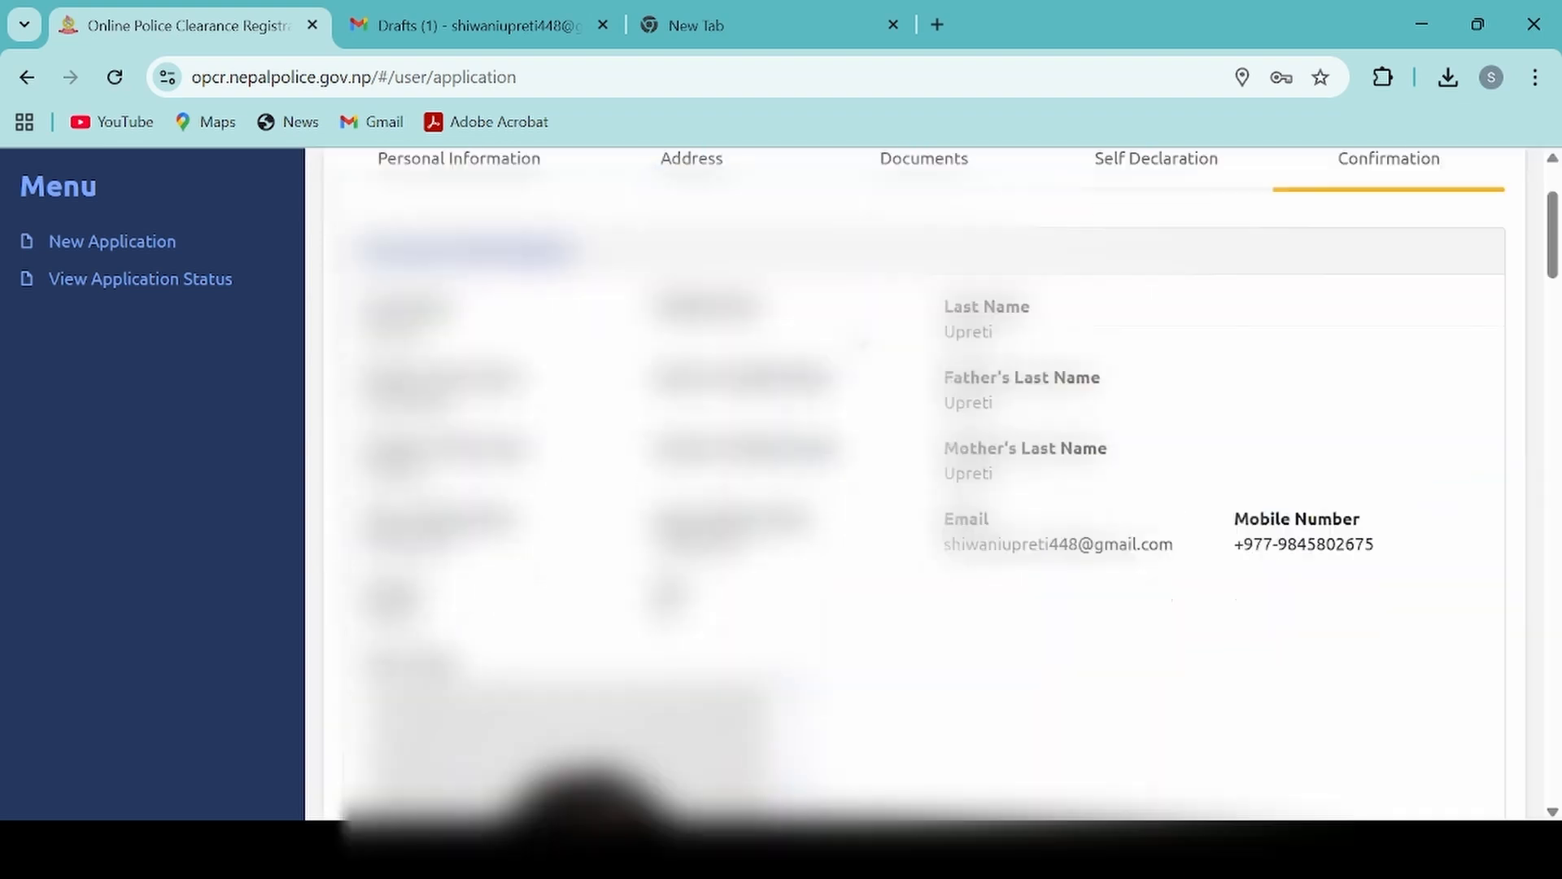
pyautogui.scroll(-4, 919, 488)
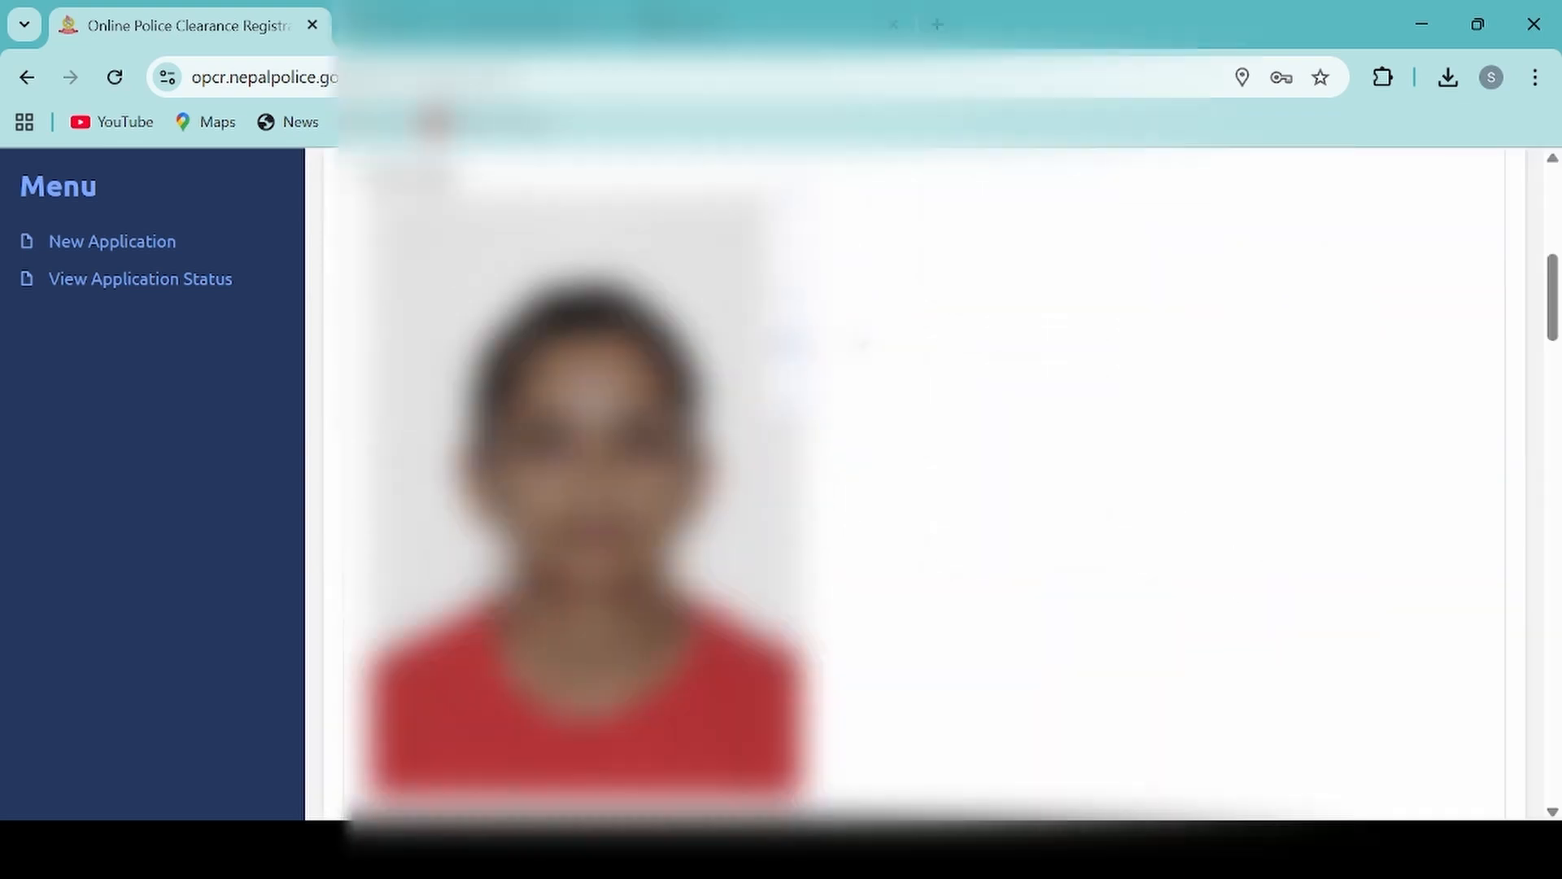
pyautogui.scroll(-3, 920, 488)
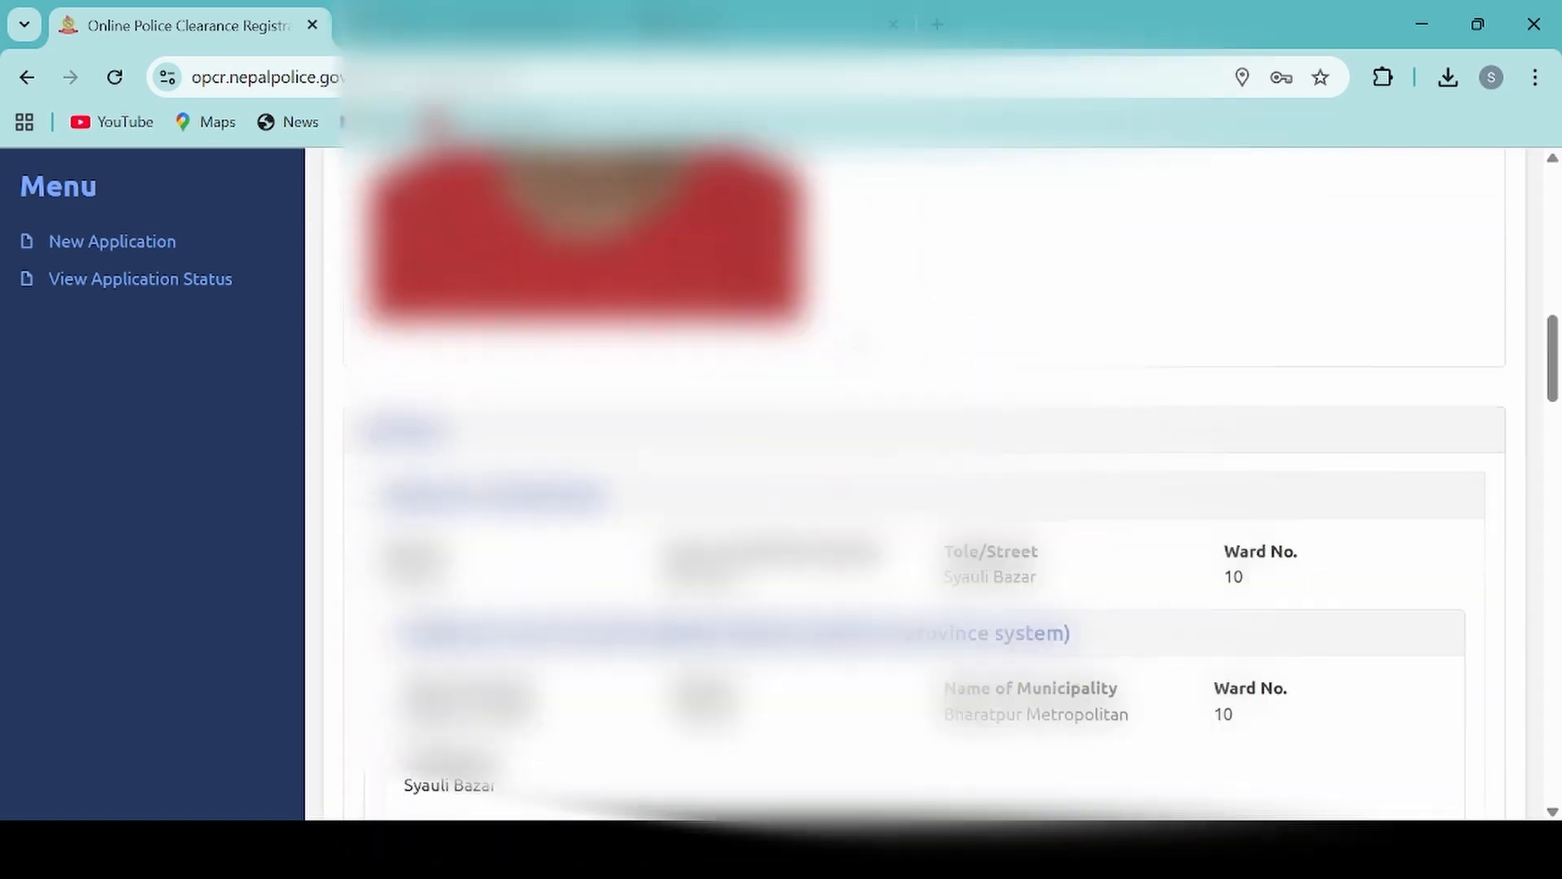
pyautogui.scroll(-2, 859, 344)
pyautogui.scroll(-5, 859, 344)
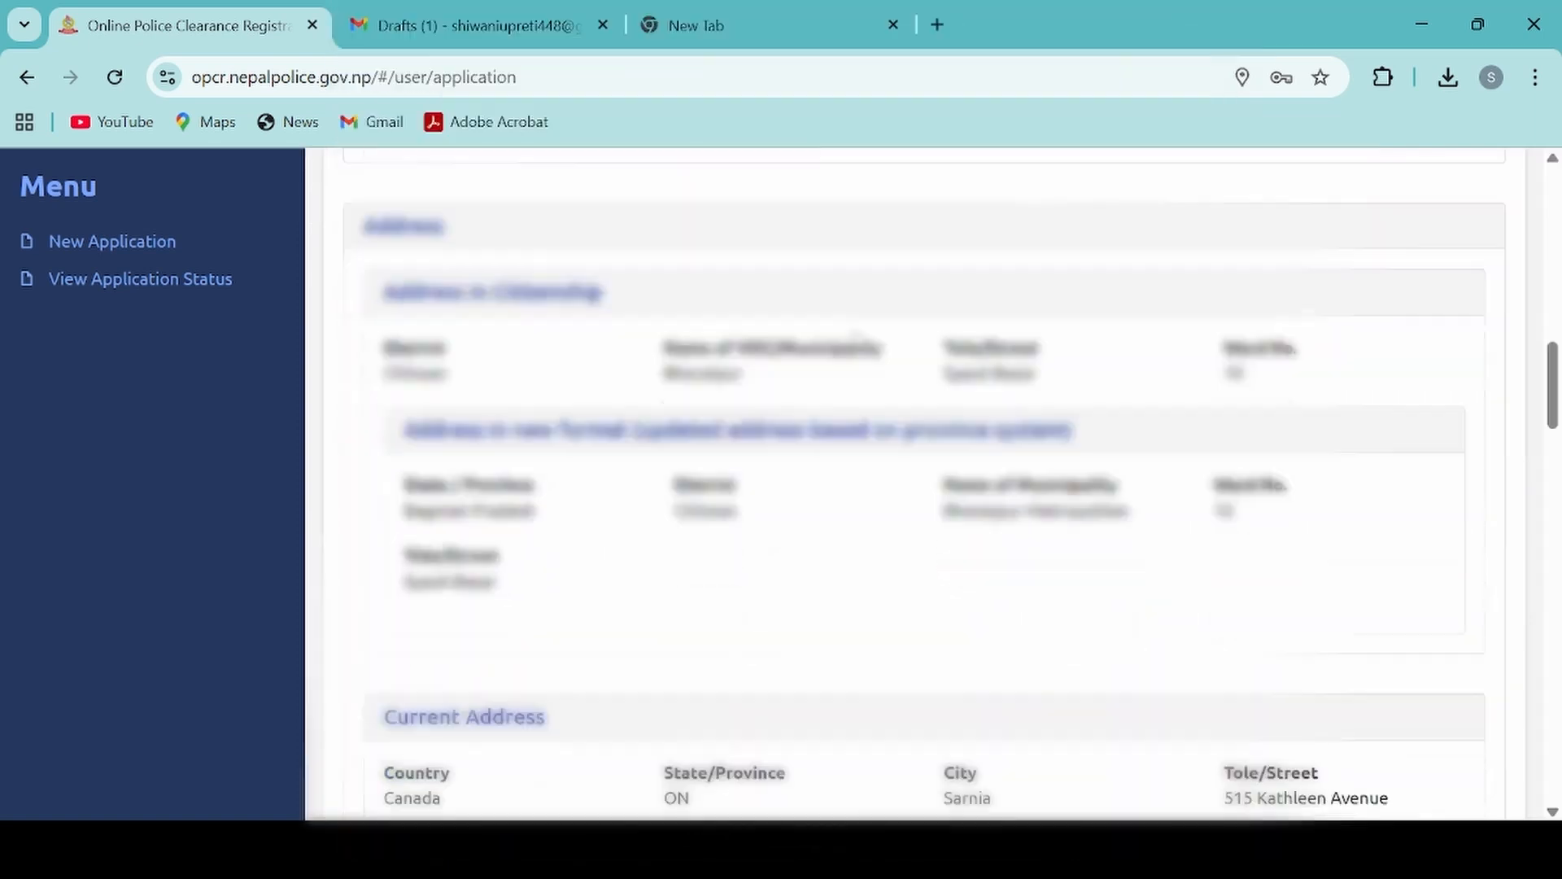
pyautogui.press('End')
# Step: Certify that the provided information is true and submit the application with the captcha code filled in
pyautogui.click(352, 538)
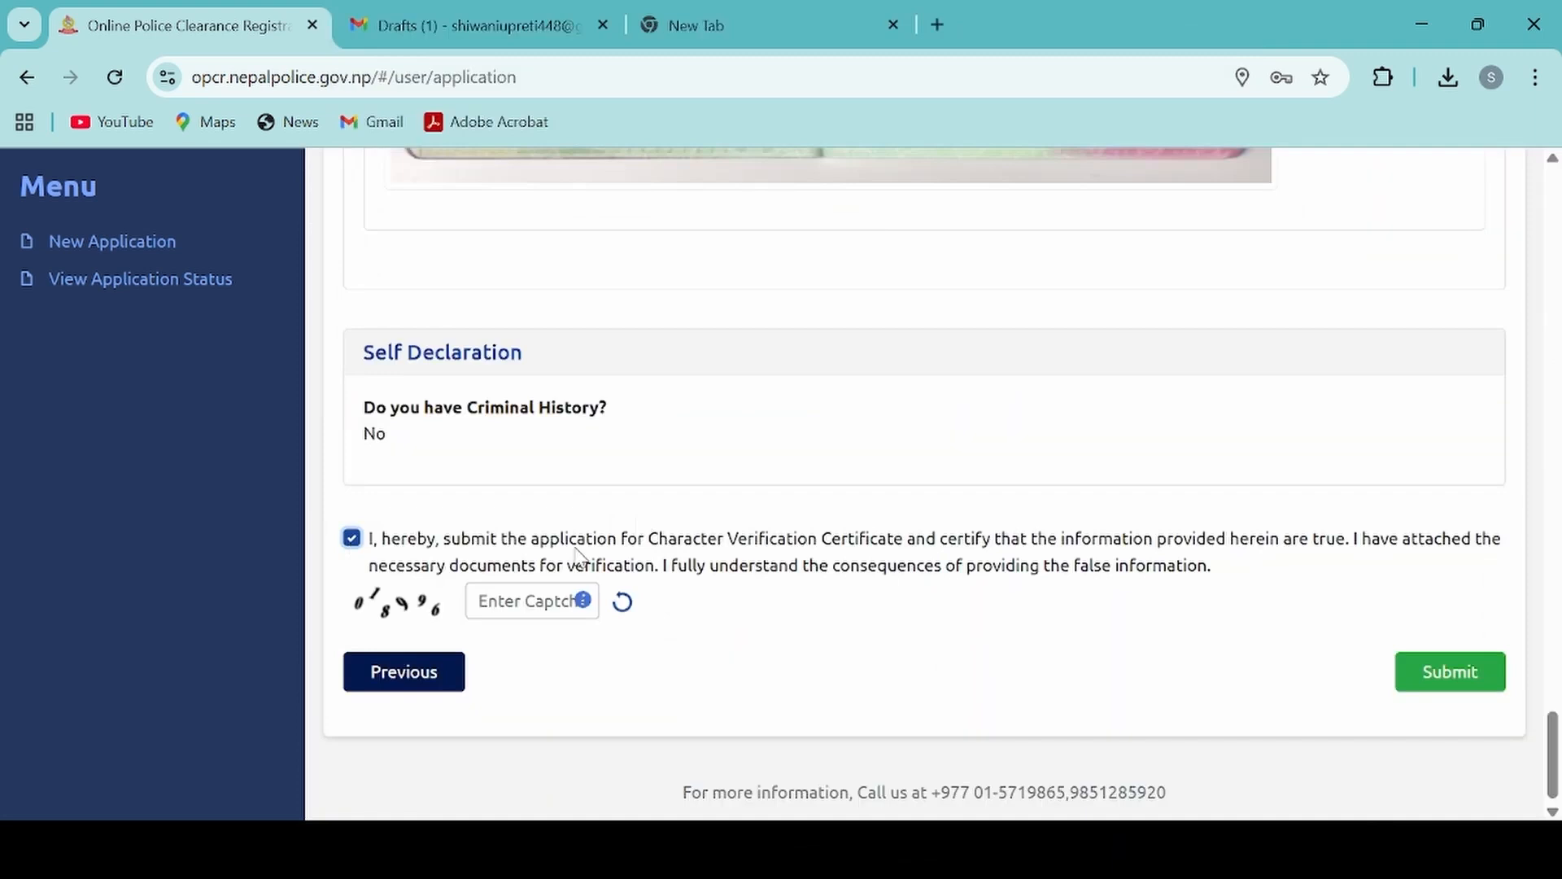
pyautogui.click(497, 599)
pyautogui.write('018996')
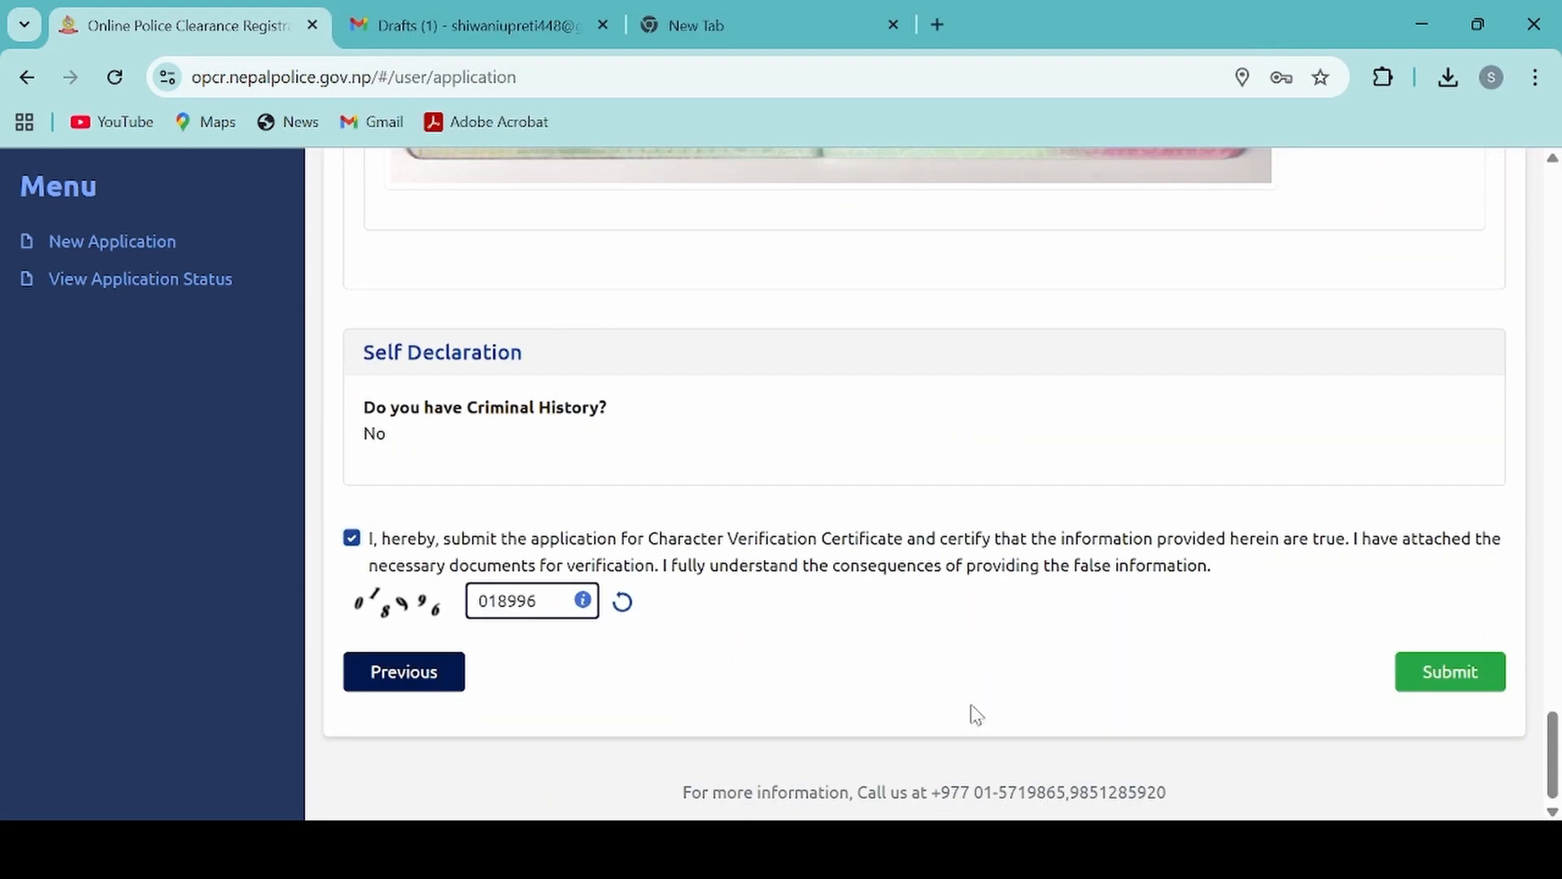
pyautogui.click(1454, 677)
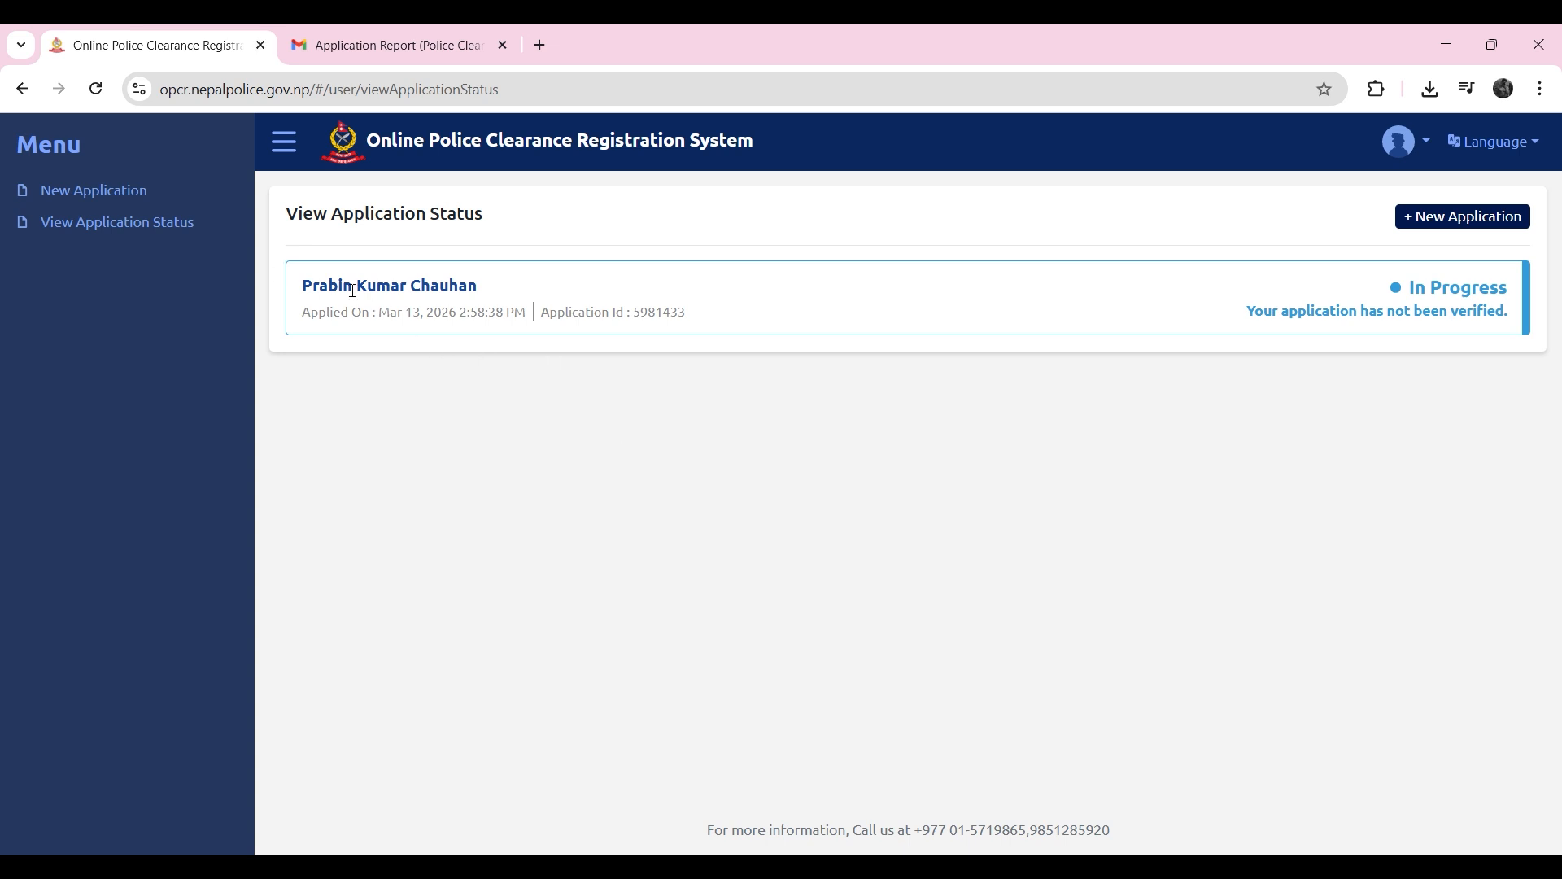
# Step: Examine the submitted application's applicant name, application date, application ID and verification status
pyautogui.moveTo(315, 287); pyautogui.dragTo(390, 306)
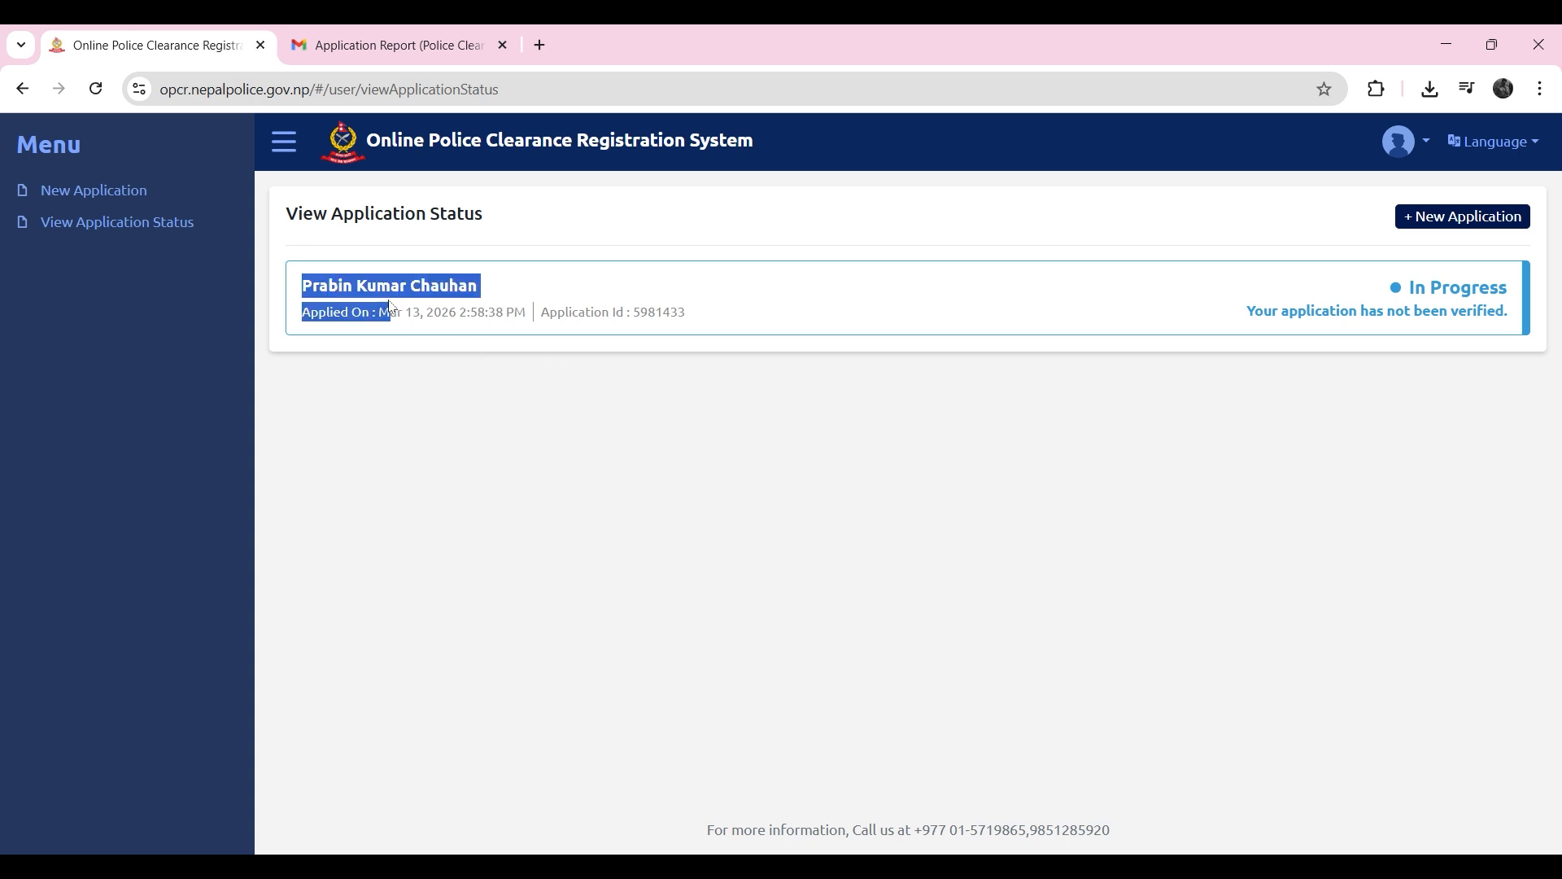
pyautogui.moveTo(670, 322); pyautogui.dragTo(537, 356)
pyautogui.click(822, 448)
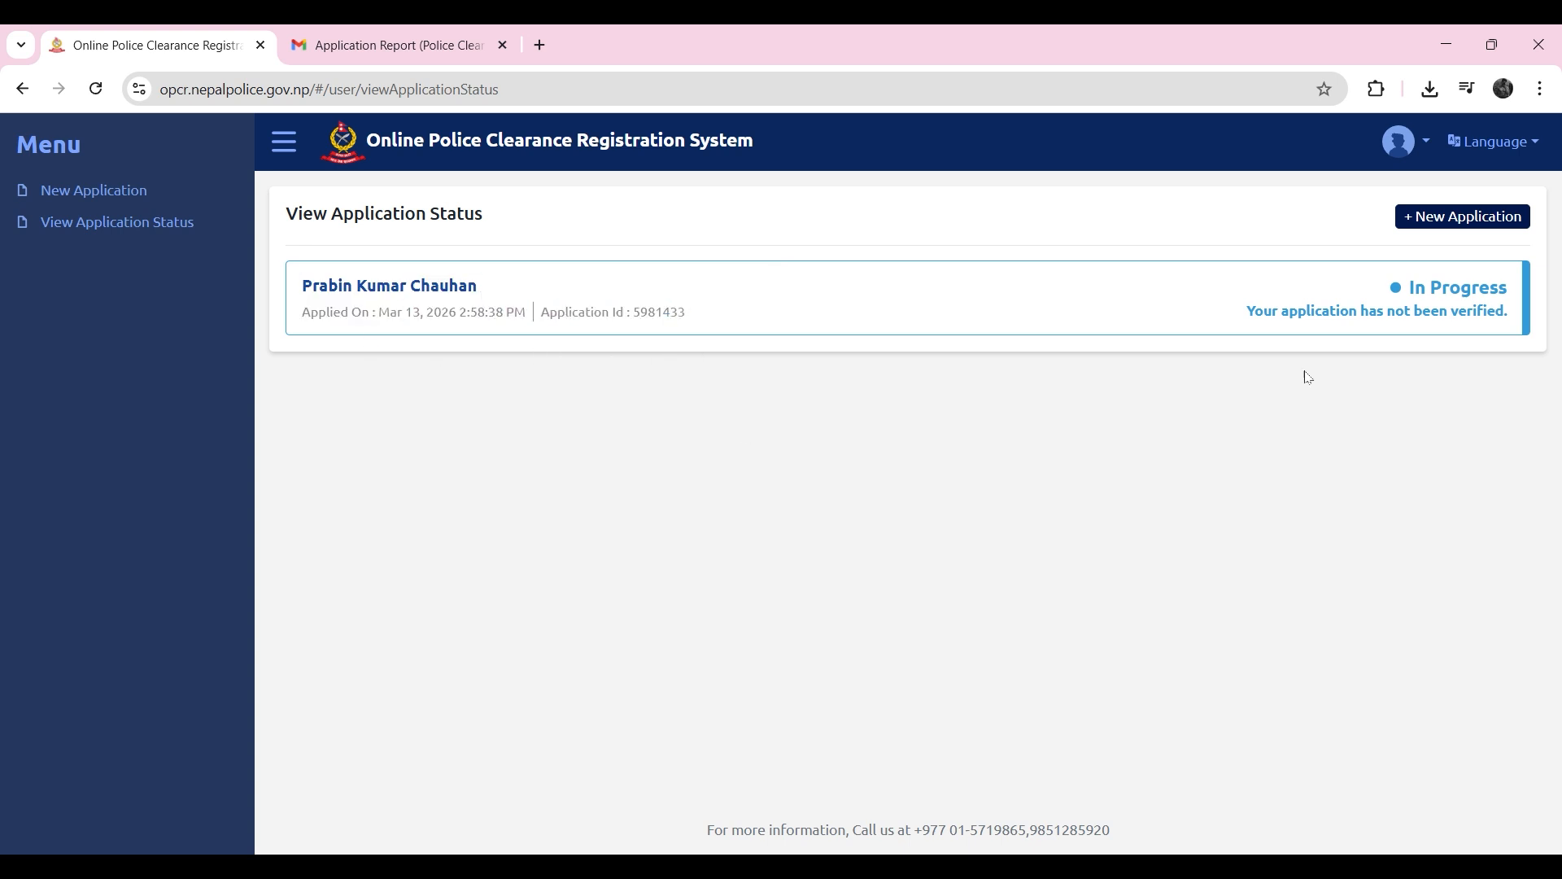
pyautogui.moveTo(1400, 293); pyautogui.dragTo(1526, 352)
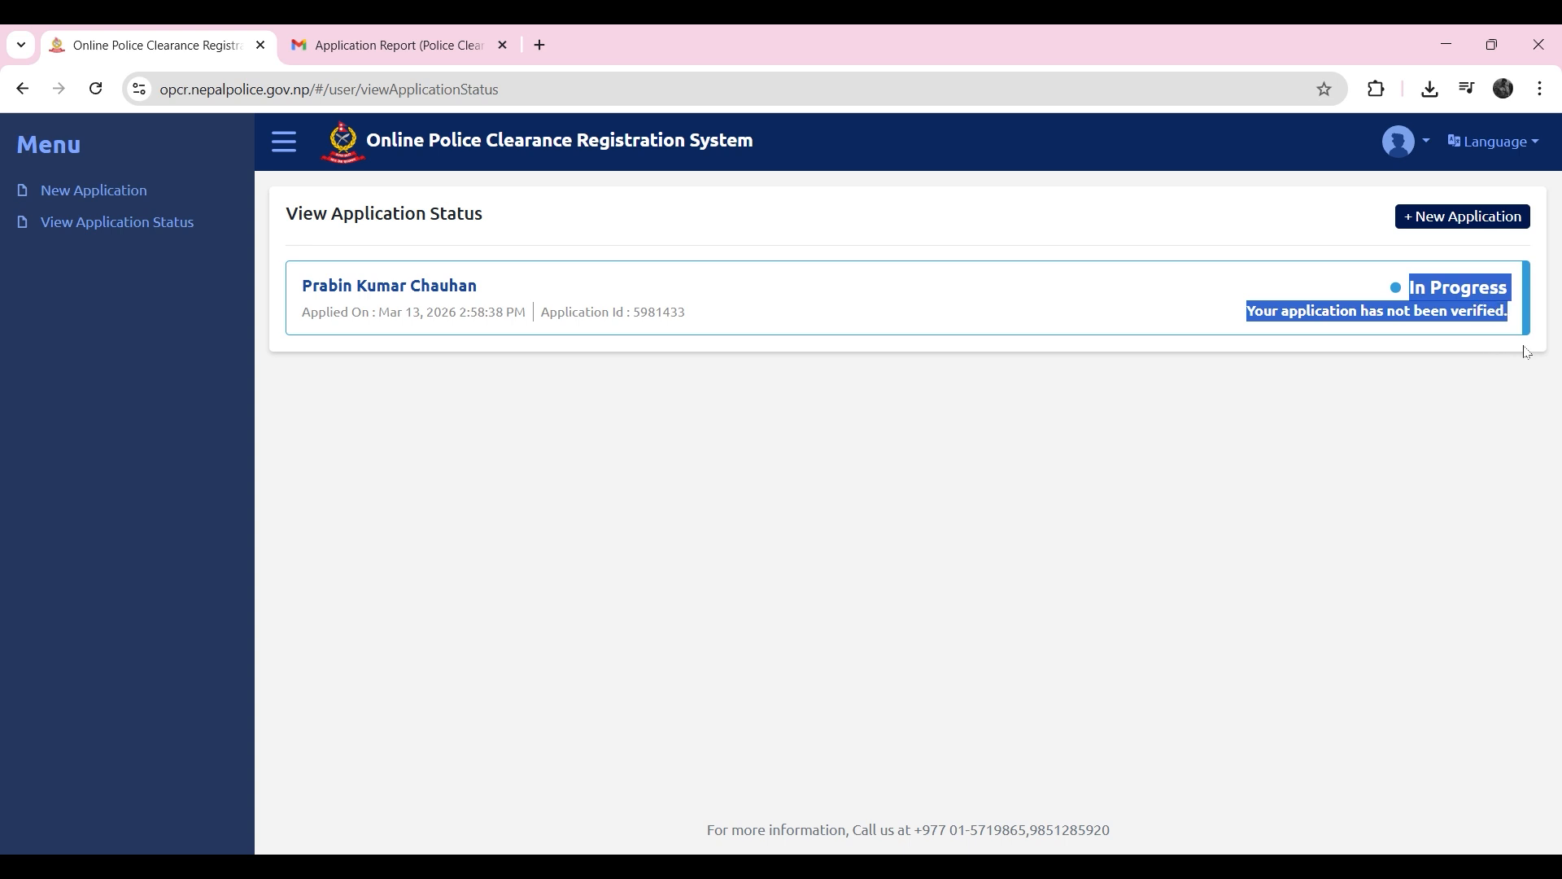
pyautogui.click(1527, 352)
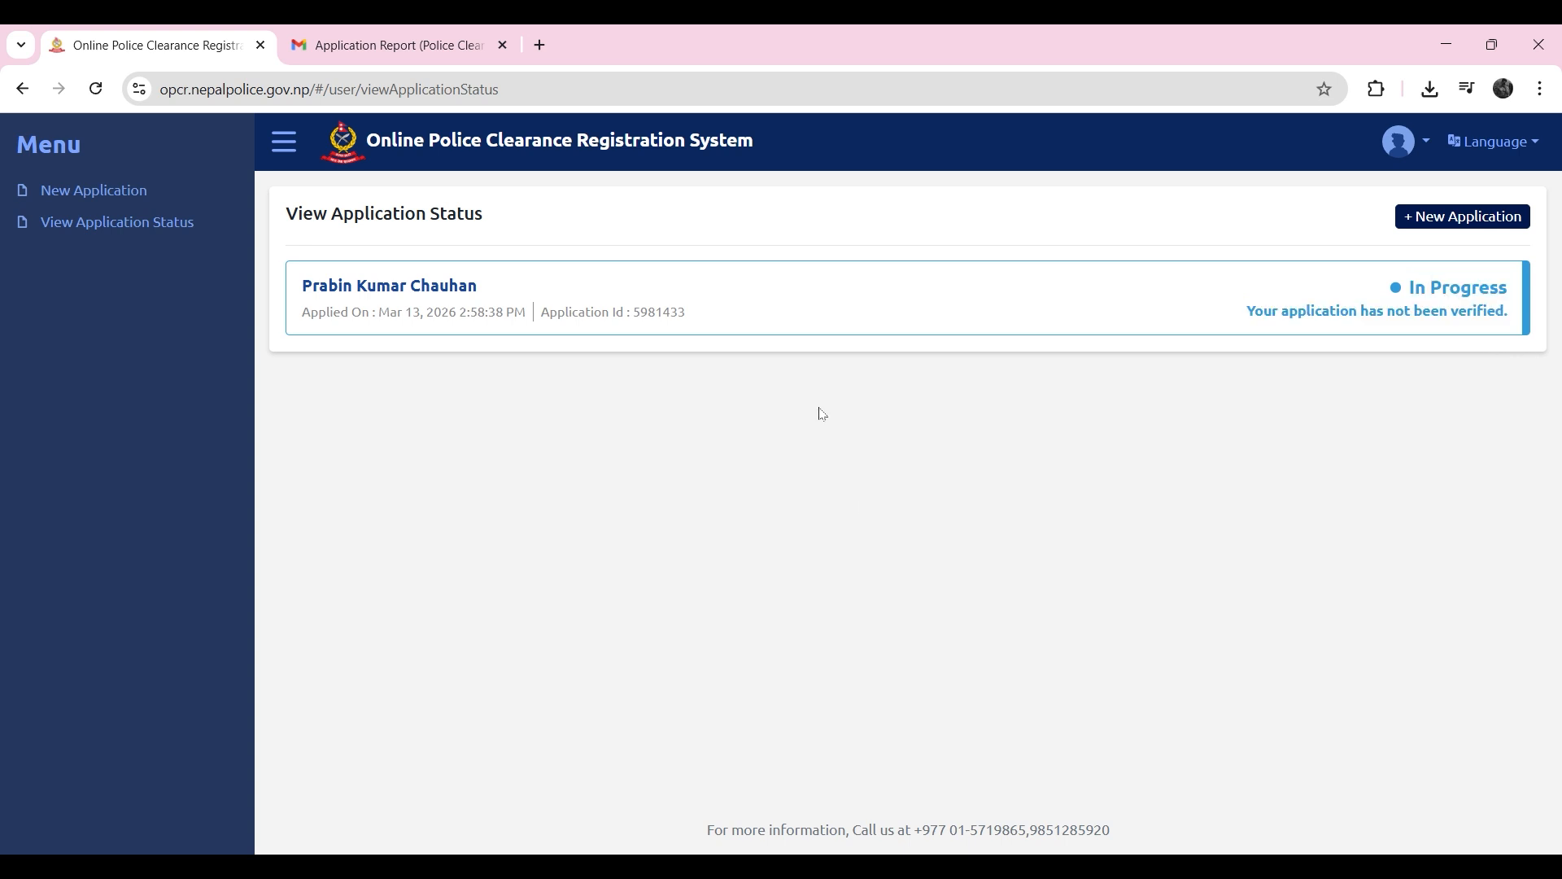